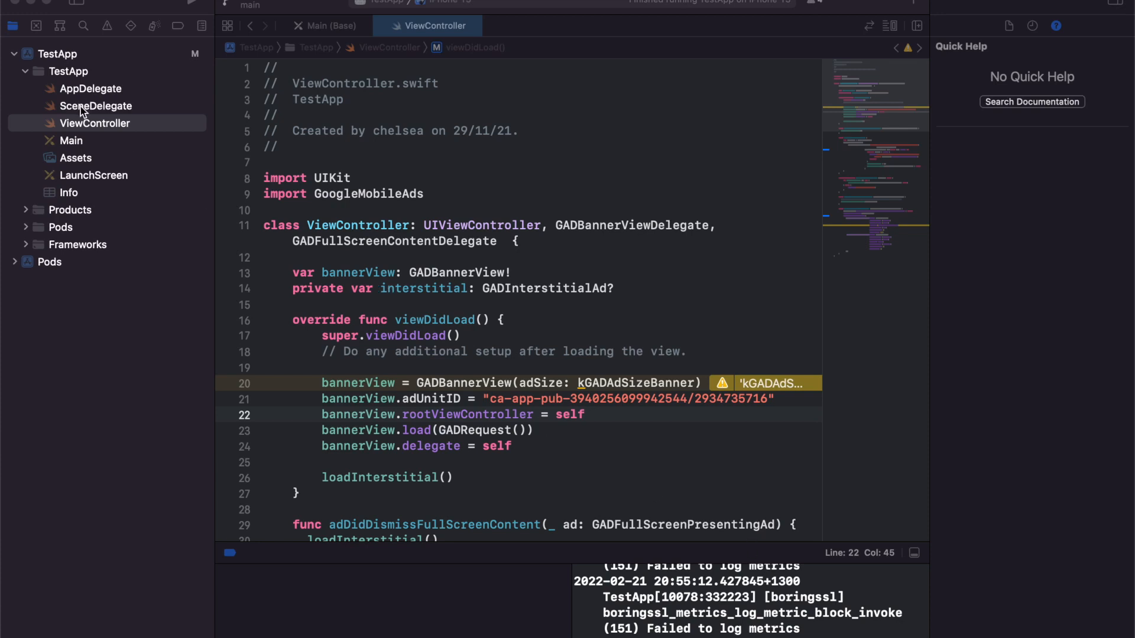
Create a new Swift file named RewardedAdHelper in the TestApp group via New File….
{"action": "right_click", "coordinate": [84, 70]}
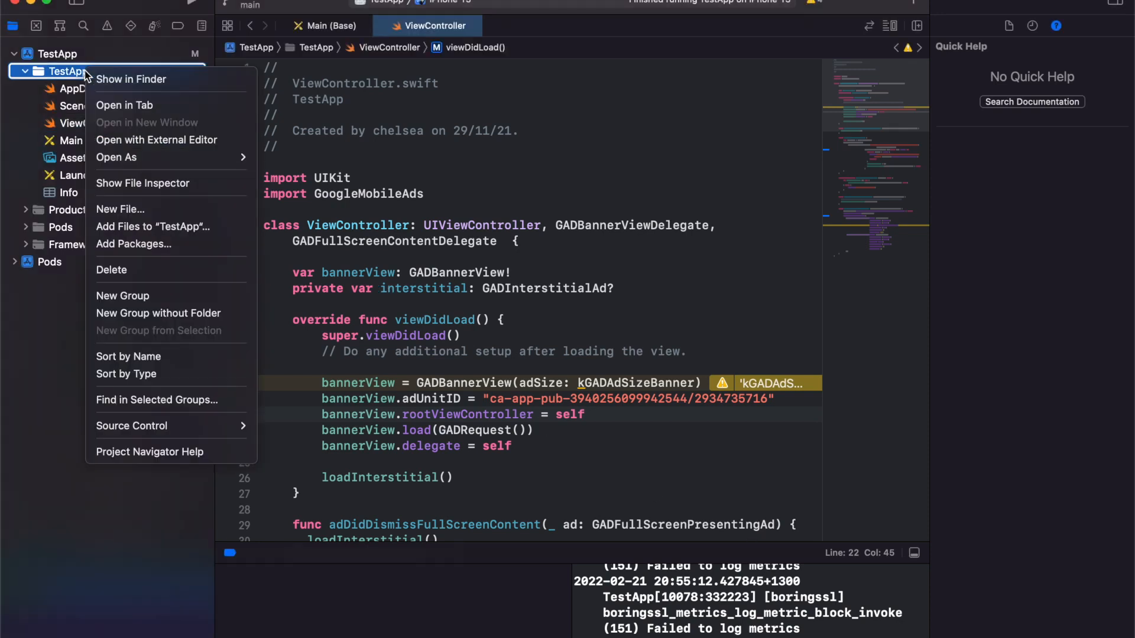
{"action": "left_click", "coordinate": [120, 210]}
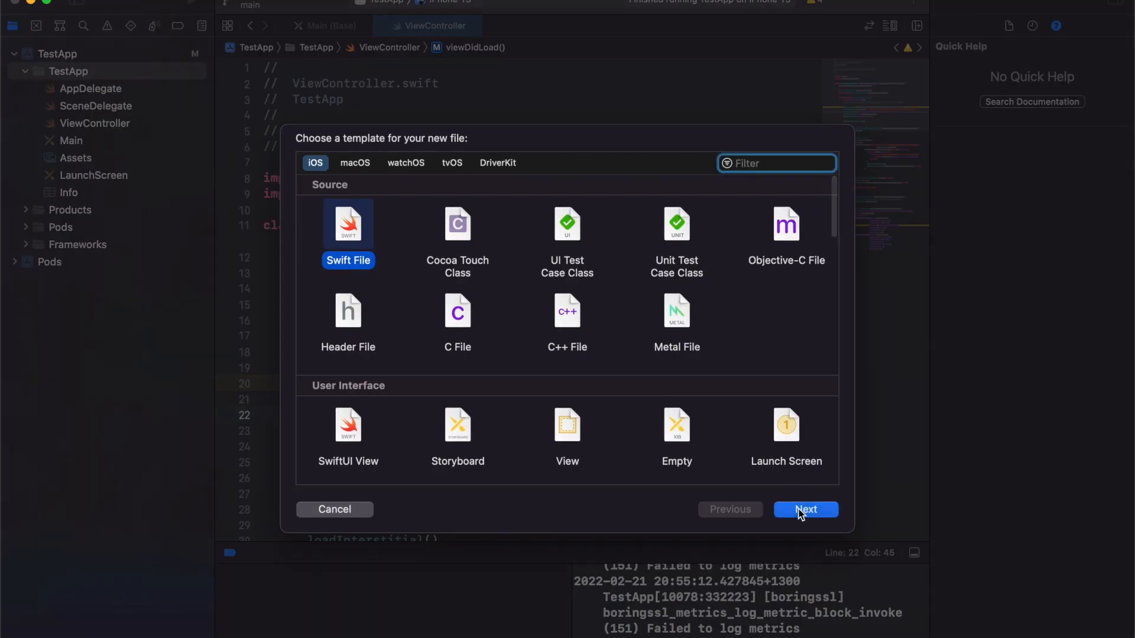
{"action": "left_click", "coordinate": [800, 513]}
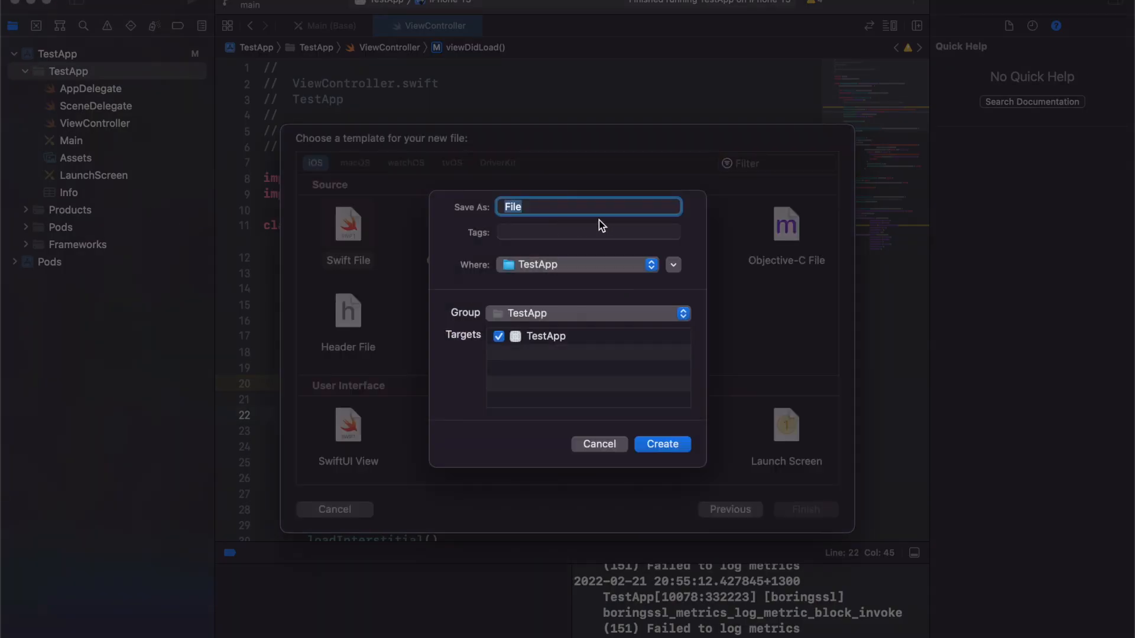
{"action": "type", "text": "Rewar"}
{"action": "type", "text": "Helper"}
{"action": "key", "text": "Return"}
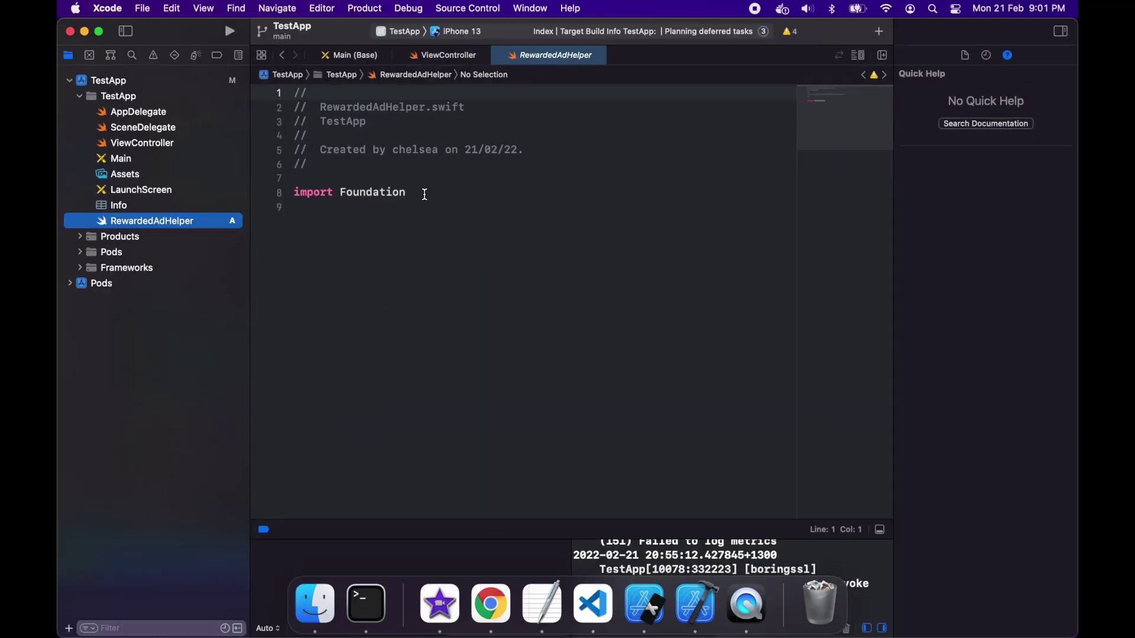
Replace the Foundation import with import GoogleMobileAds.
{"action": "triple_click", "coordinate": [423, 192]}
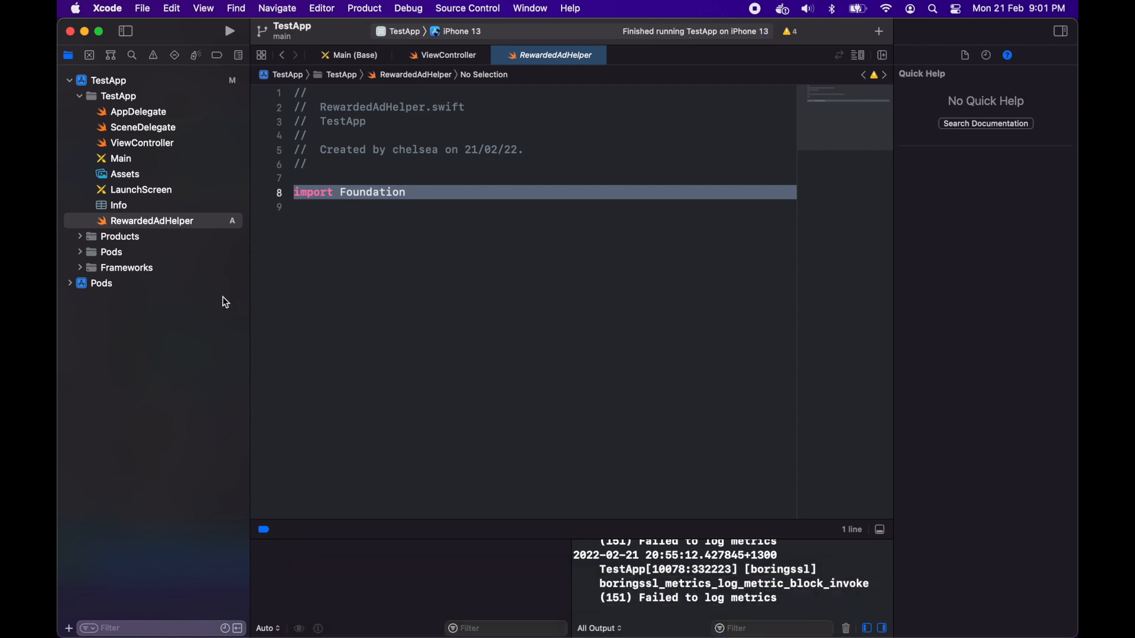
{"action": "left_click", "coordinate": [437, 269]}
{"action": "key", "text": "BackSpace"}
{"action": "key", "text": "BackSpace"}
{"action": "key", "text": "BackSpace"}
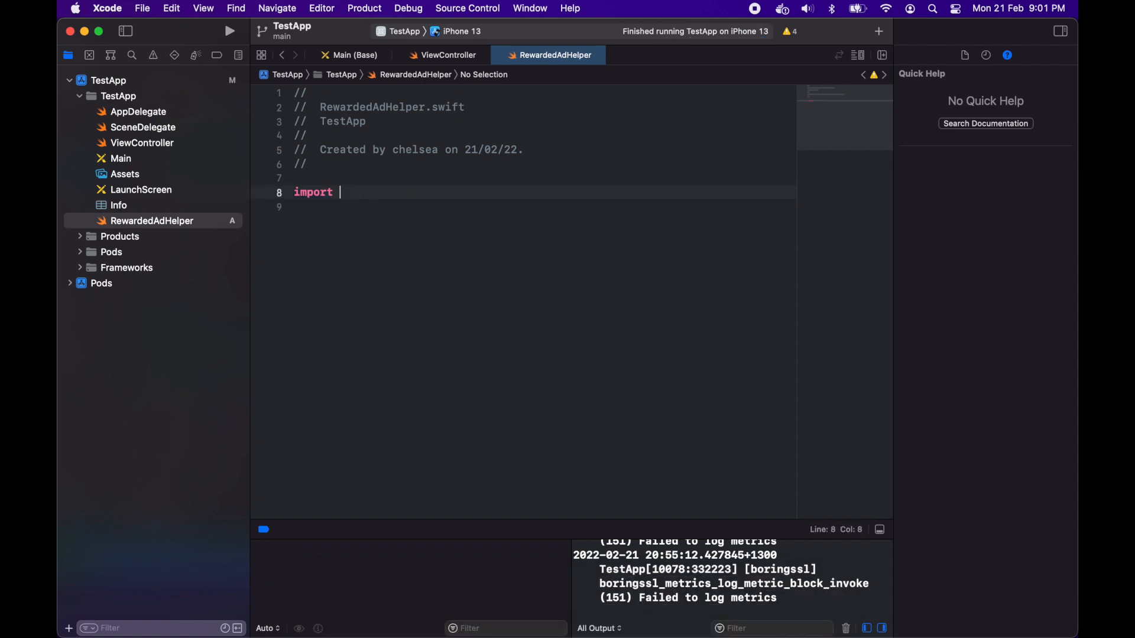
{"action": "type", "text": "GAD"}
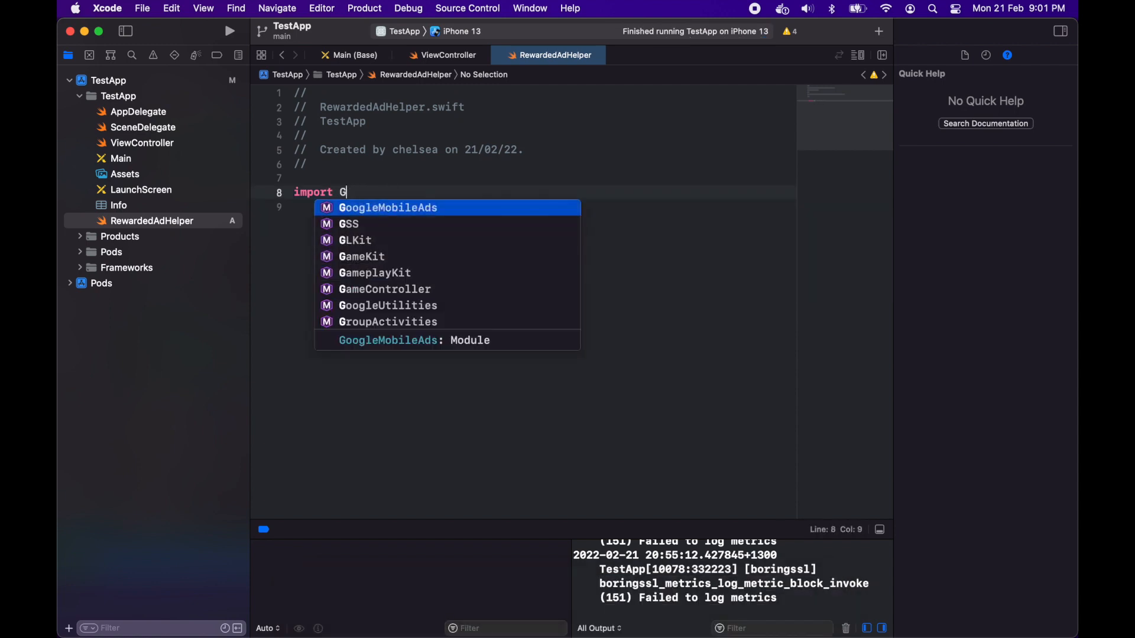
{"action": "key", "text": "Return"}
{"action": "key", "text": "Return"}
{"action": "key", "text": "Return"}
{"action": "type", "text": "cl"}
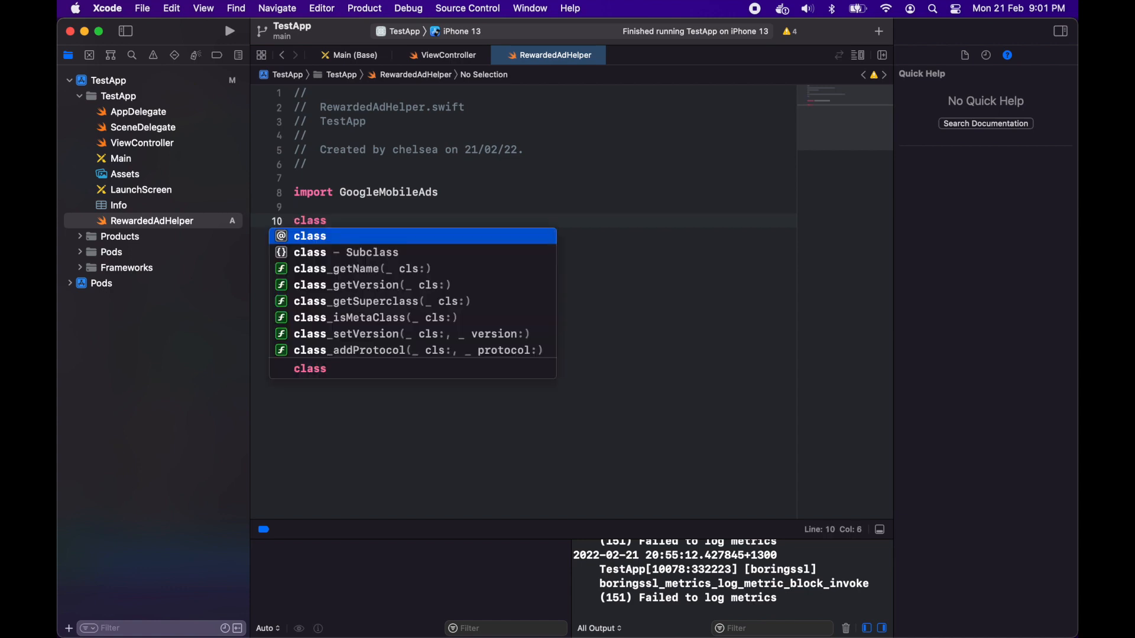
{"action": "type", "text": "ass RewardedAdHelper"}
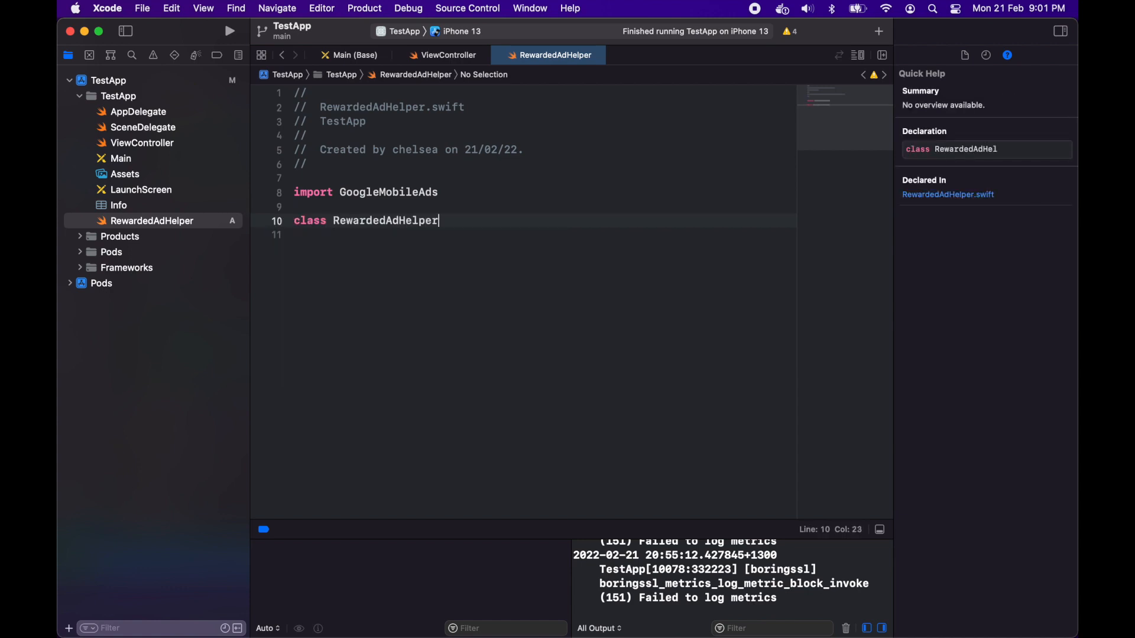
{"action": "type", "text": " : NSOb"}
Declare class RewardedAdHelper: NSObject, GADFullScreenContentDelegate with a GADRewardedAd? property and start loadRewardedAd().
{"action": "key", "text": "Return"}
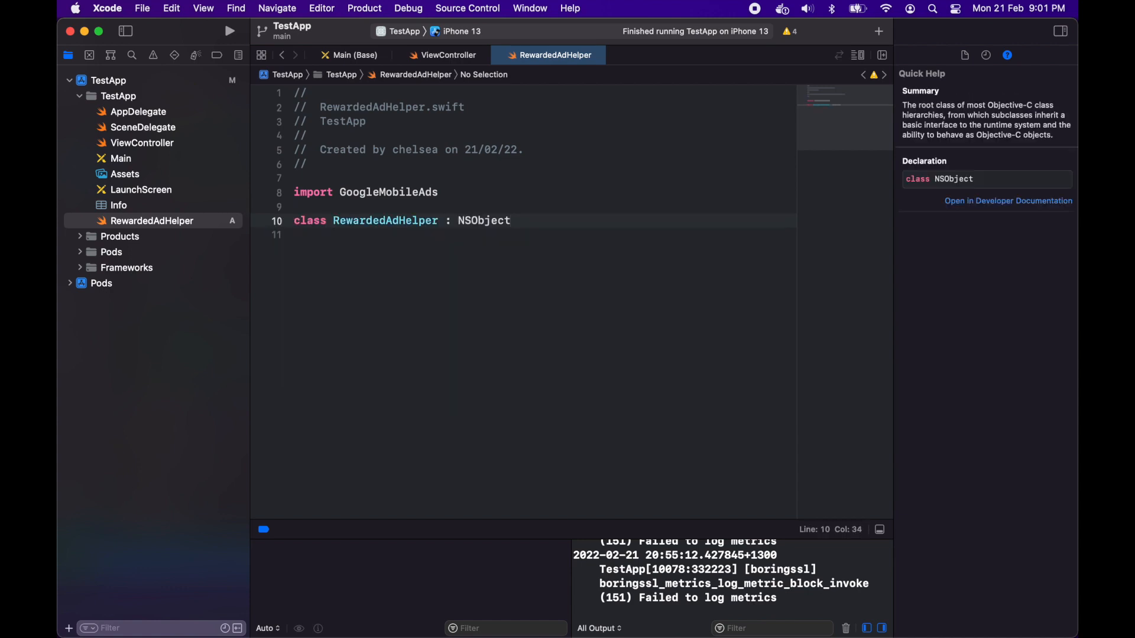
{"action": "type", "text": ", GAD"}
{"action": "key", "text": "Down"}
{"action": "key", "text": "Down"}
{"action": "key", "text": "Down"}
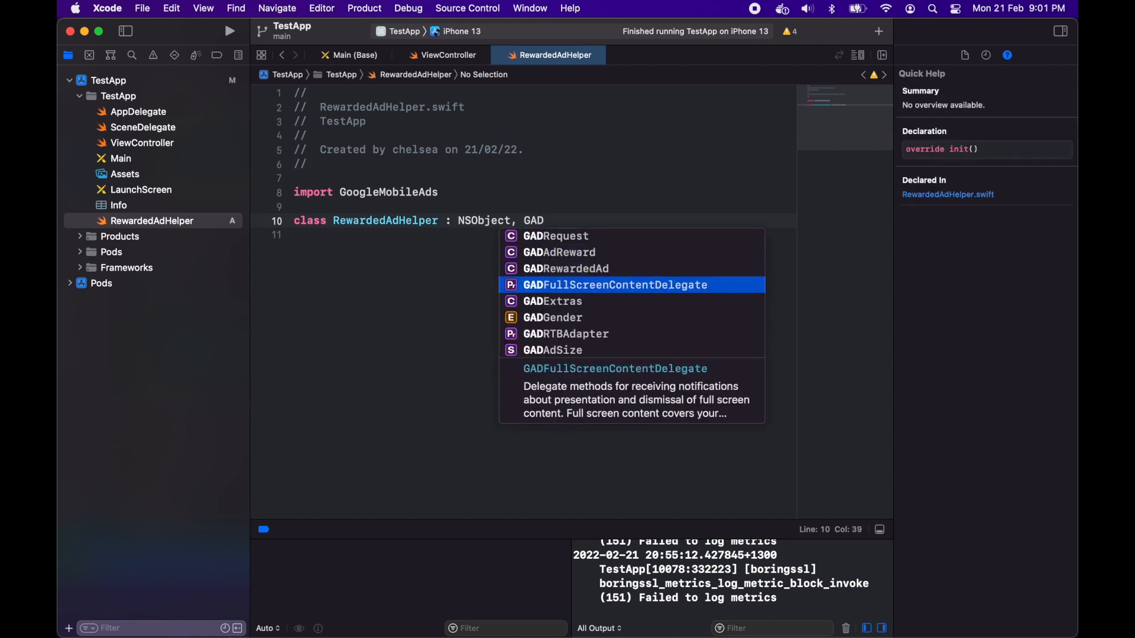
{"action": "key", "text": "Return"}
{"action": "key", "text": "Return"}
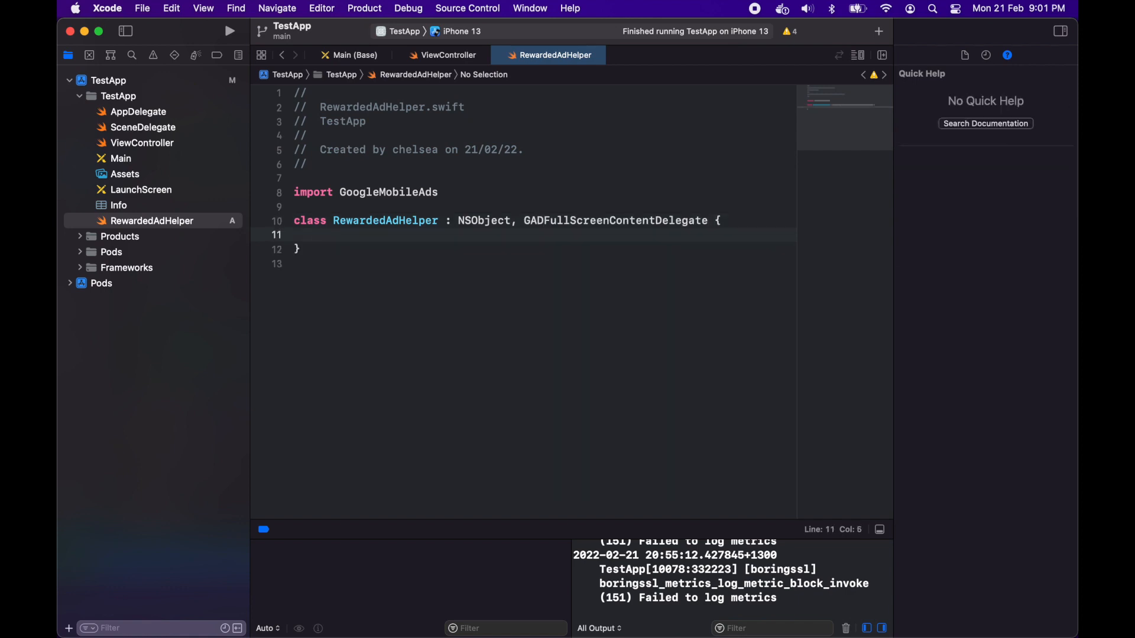
{"action": "type", "text": "private var"}
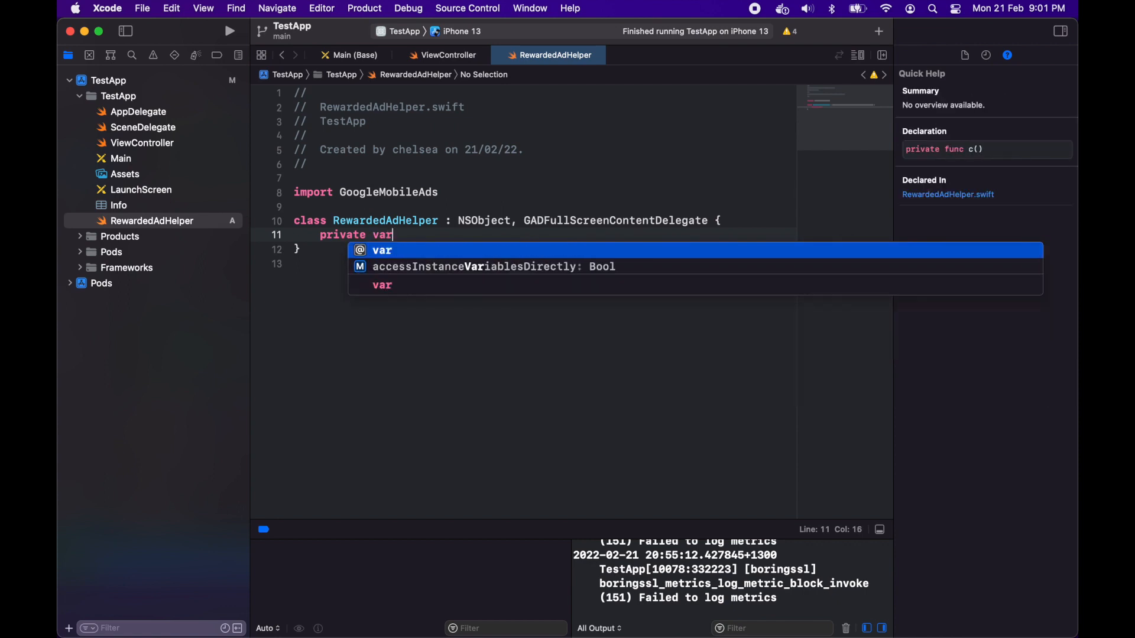
{"action": "type", "text": " rew"}
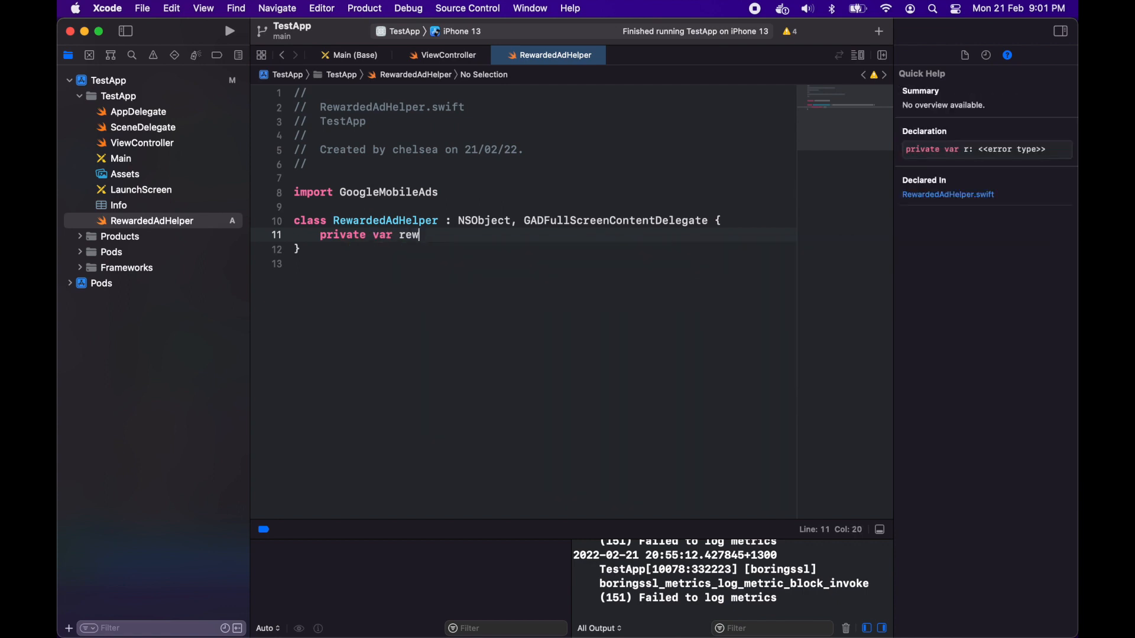
{"action": "type", "text": "ardedAd : G"}
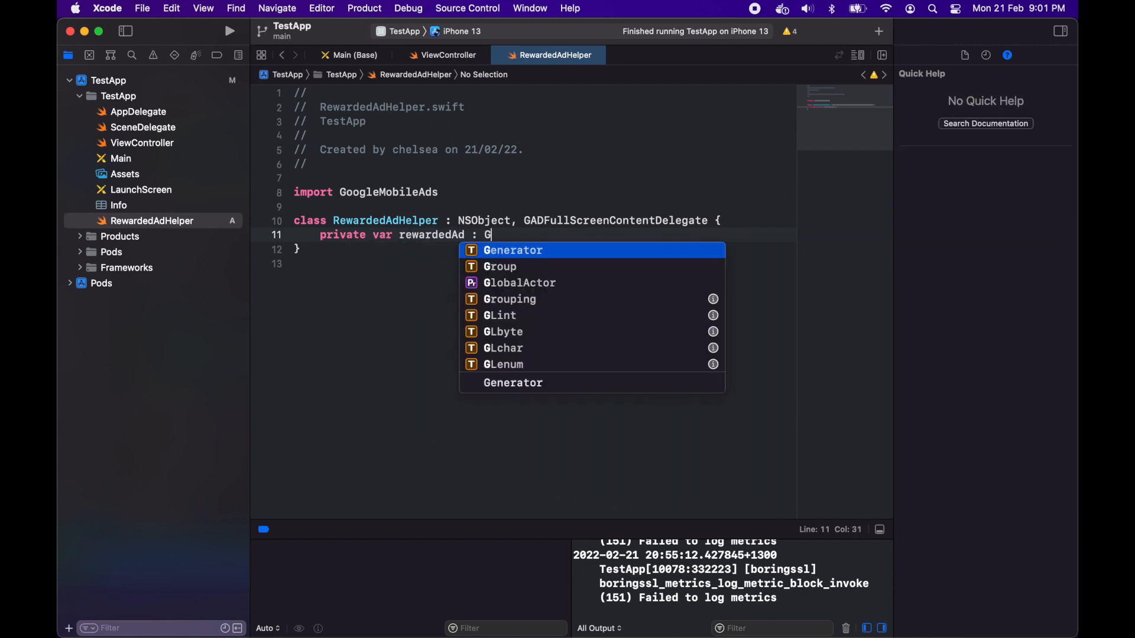
{"action": "type", "text": "ADRewardedAd"}
{"action": "key", "text": "Return"}
{"action": "type", "text": "?"}
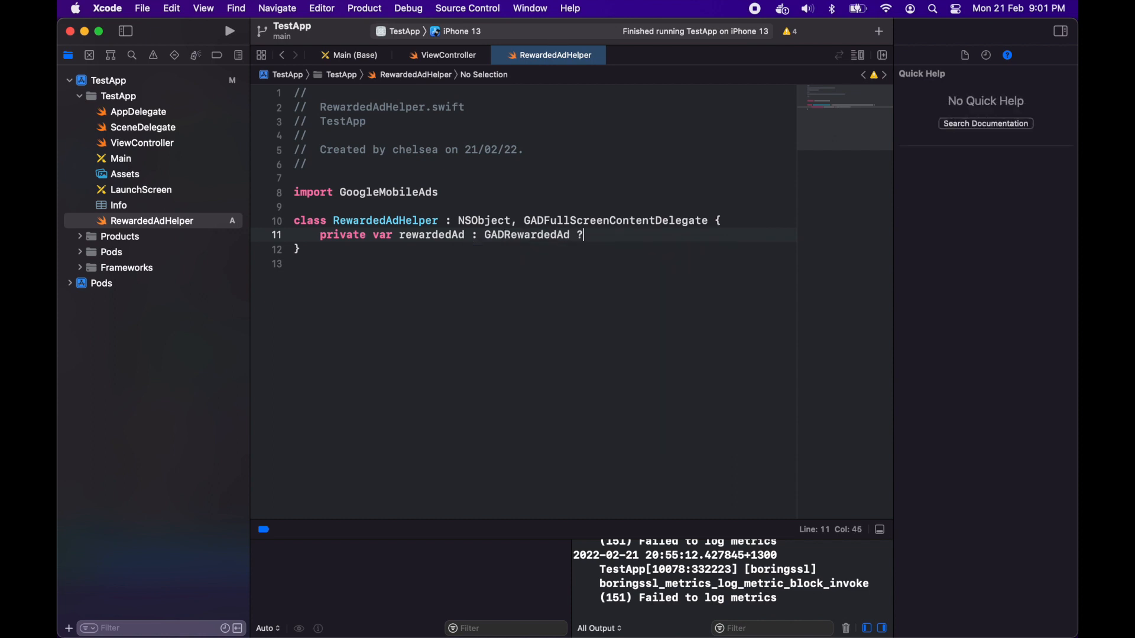
{"action": "key", "text": "Return"}
{"action": "key", "text": "Return"}
{"action": "type", "text": "func load"}
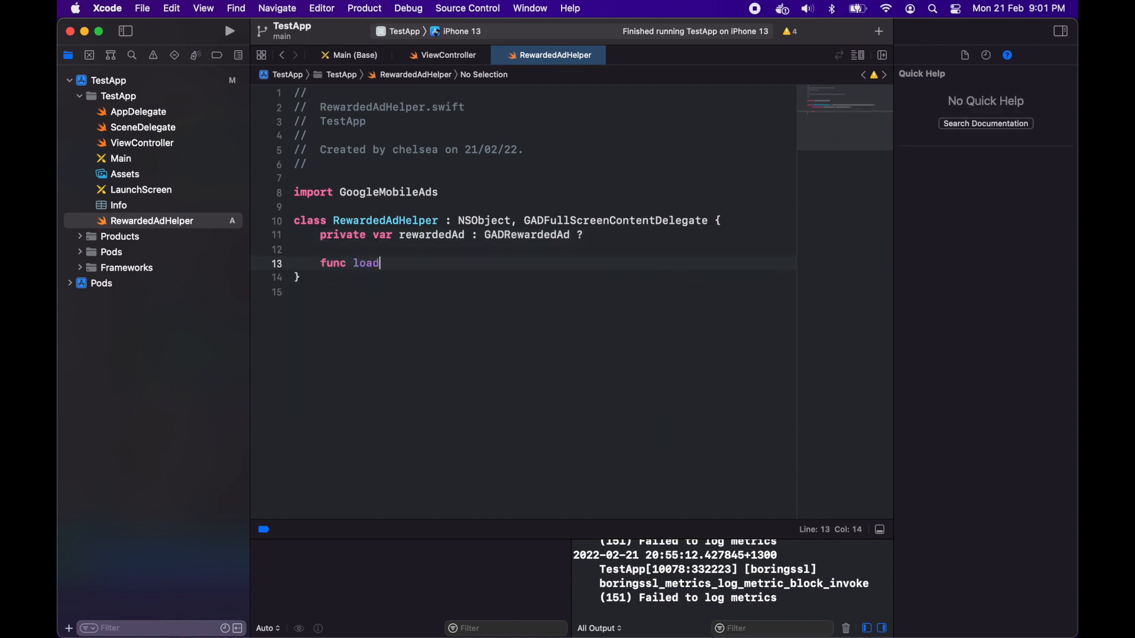
{"action": "type", "text": "RewardedAd"}
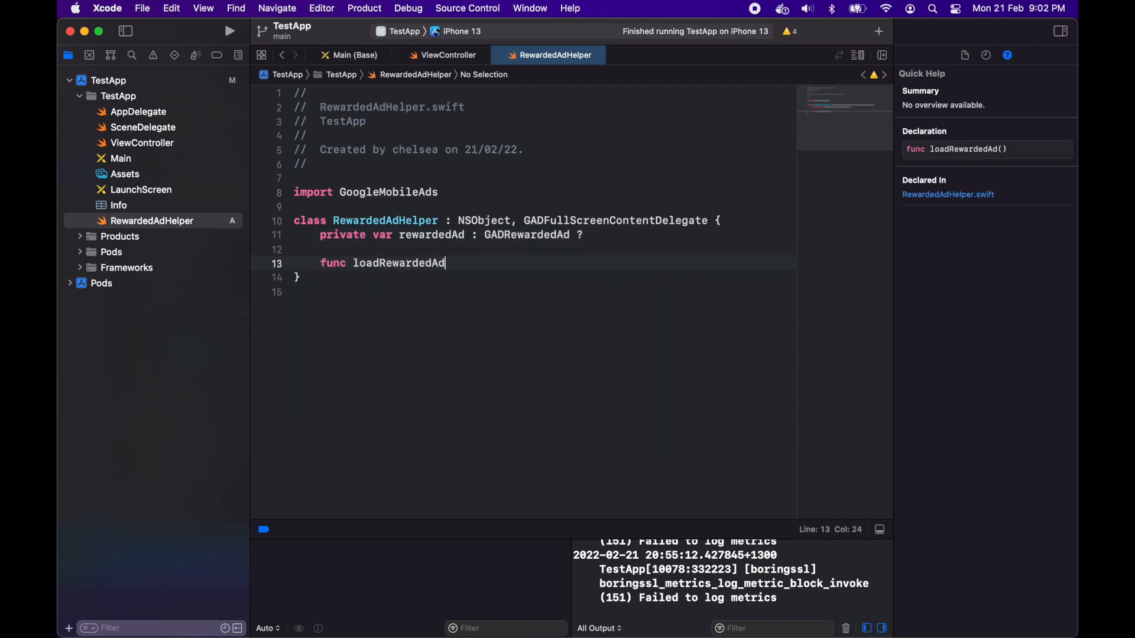
{"action": "type", "text": "() {"}
{"action": "key", "text": "Return"}
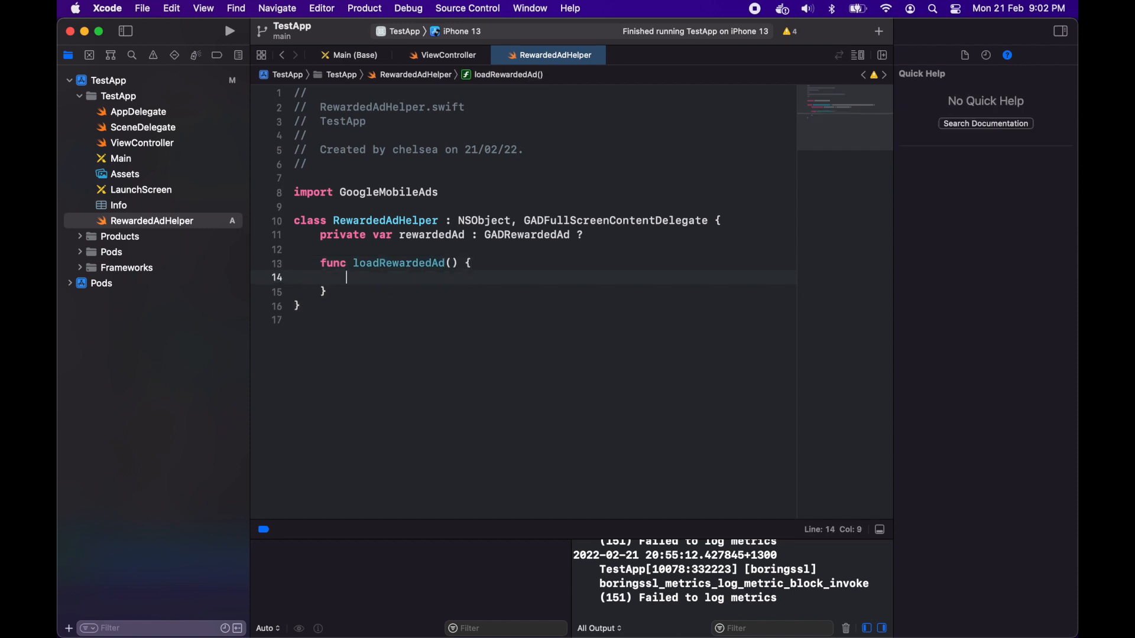
{"action": "type", "text": "let request"}
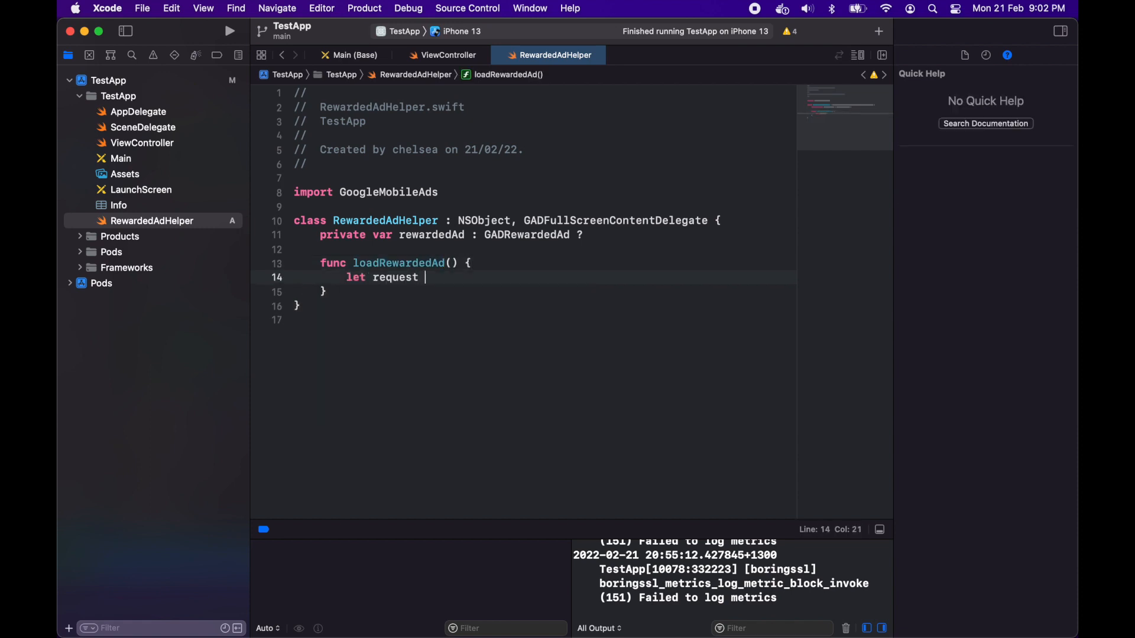
{"action": "type", "text": " = GADRequest()"}
Call GADRewardedAd.load(withAdUnitID:request:) passing the GADRequest as the request argument.
{"action": "key", "text": "Return"}
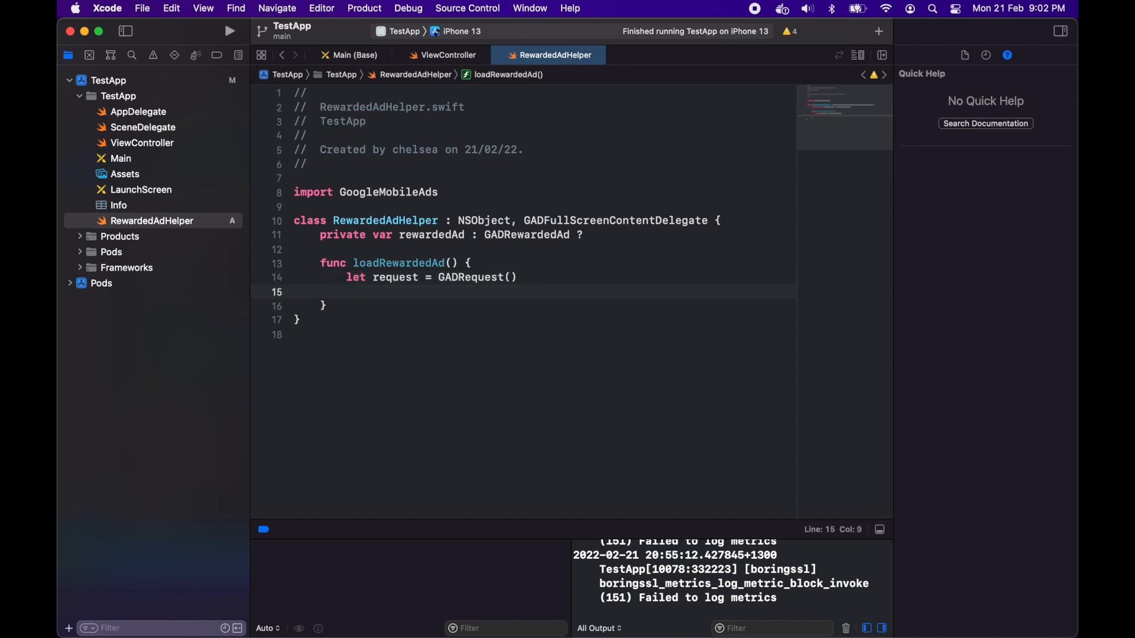
{"action": "type", "text": "GA"}
{"action": "key", "text": "Down"}
{"action": "key", "text": "Return"}
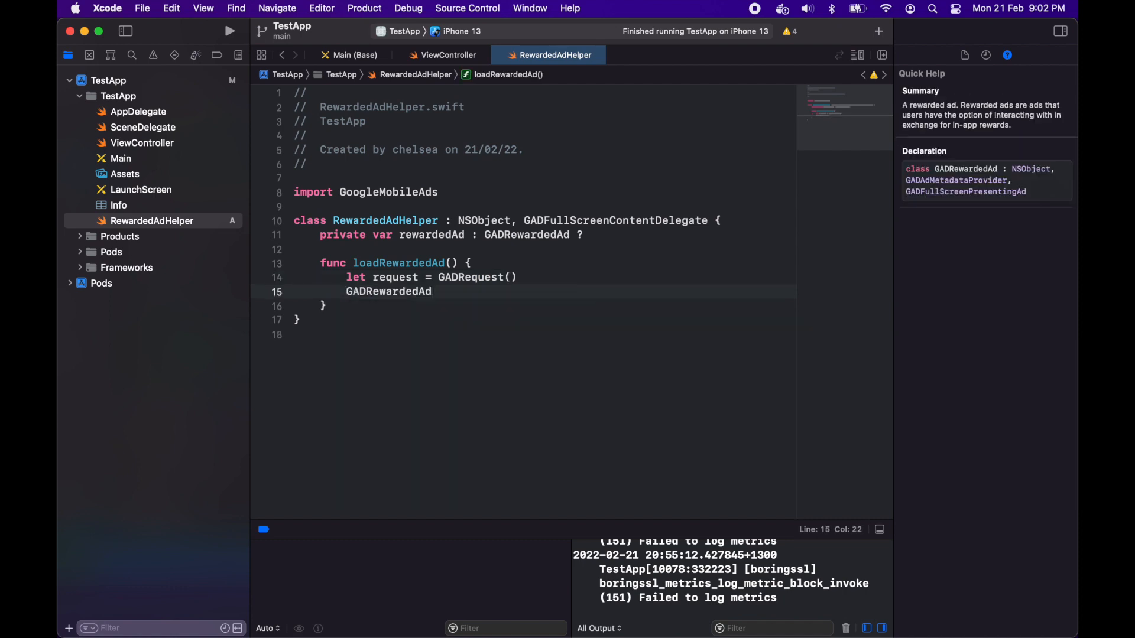
{"action": "type", "text": ".load"}
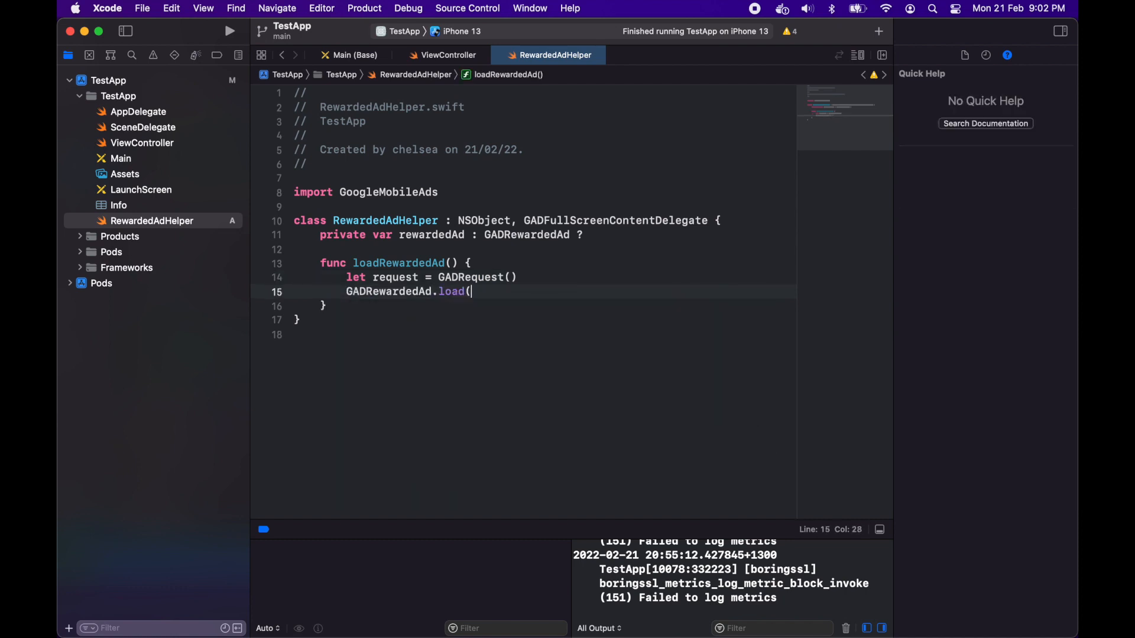
{"action": "type", "text": "("}
{"action": "key", "text": "Down"}
{"action": "key", "text": "Return"}
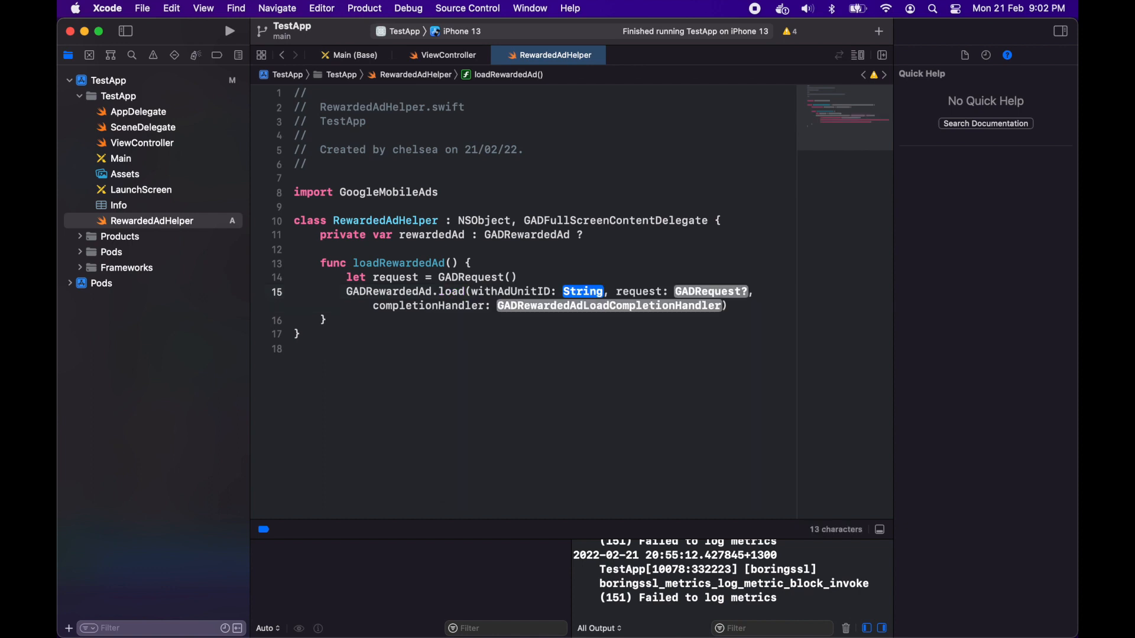
{"action": "type", "text": "\""}
{"action": "key", "text": "Tab"}
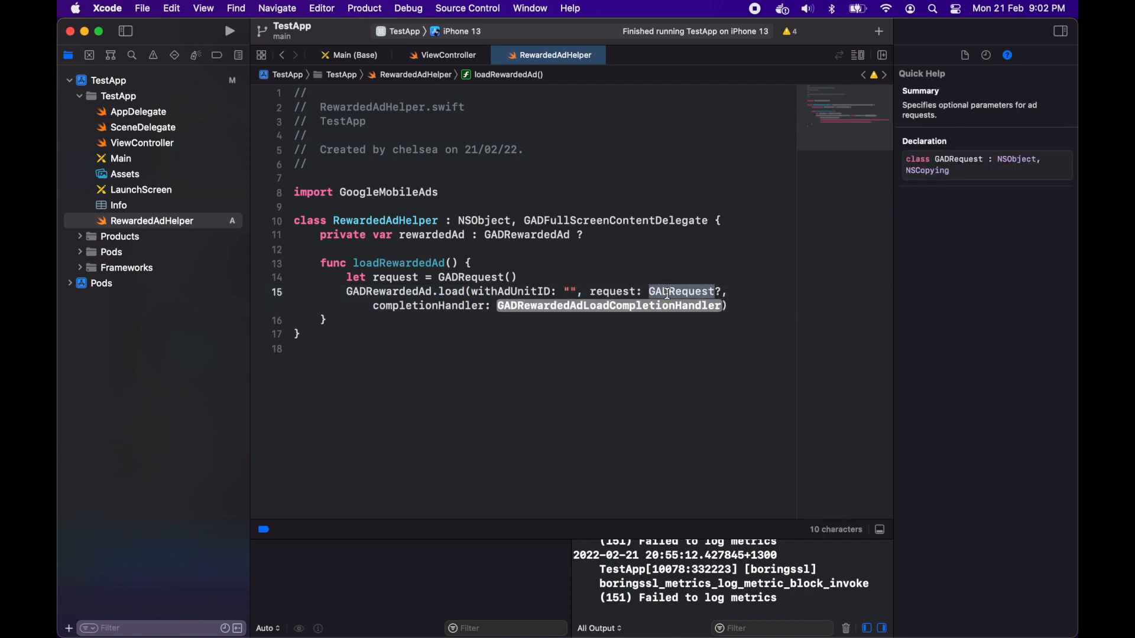
{"action": "key", "text": "BackSpace"}
{"action": "type", "text": "requ"}
{"action": "key", "text": "Return"}
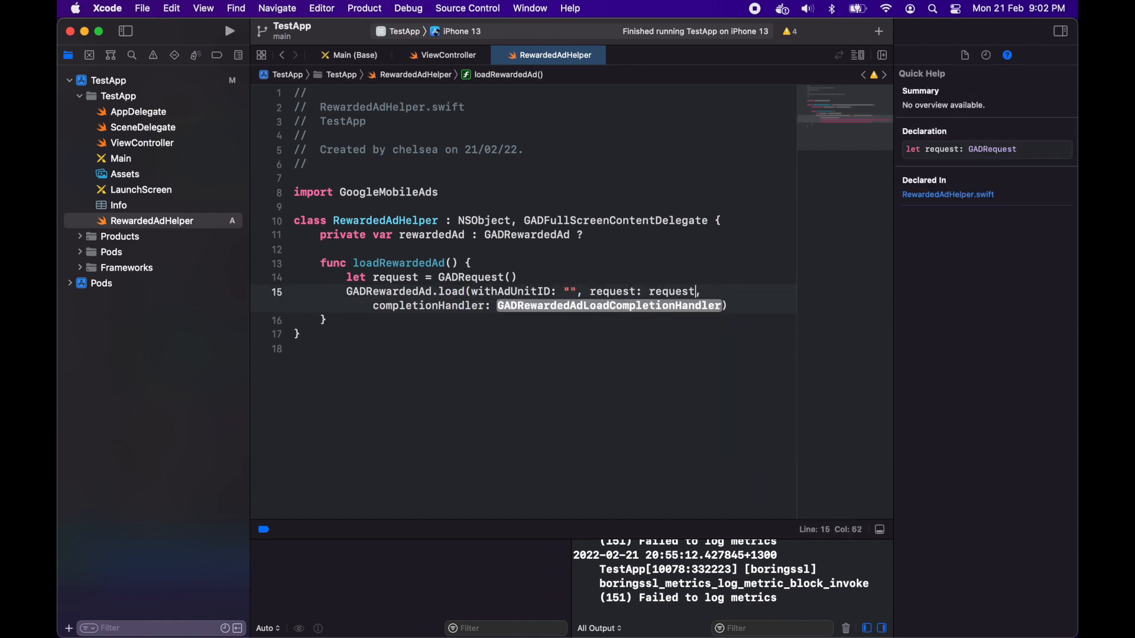
{"action": "left_click", "coordinate": [568, 291]}
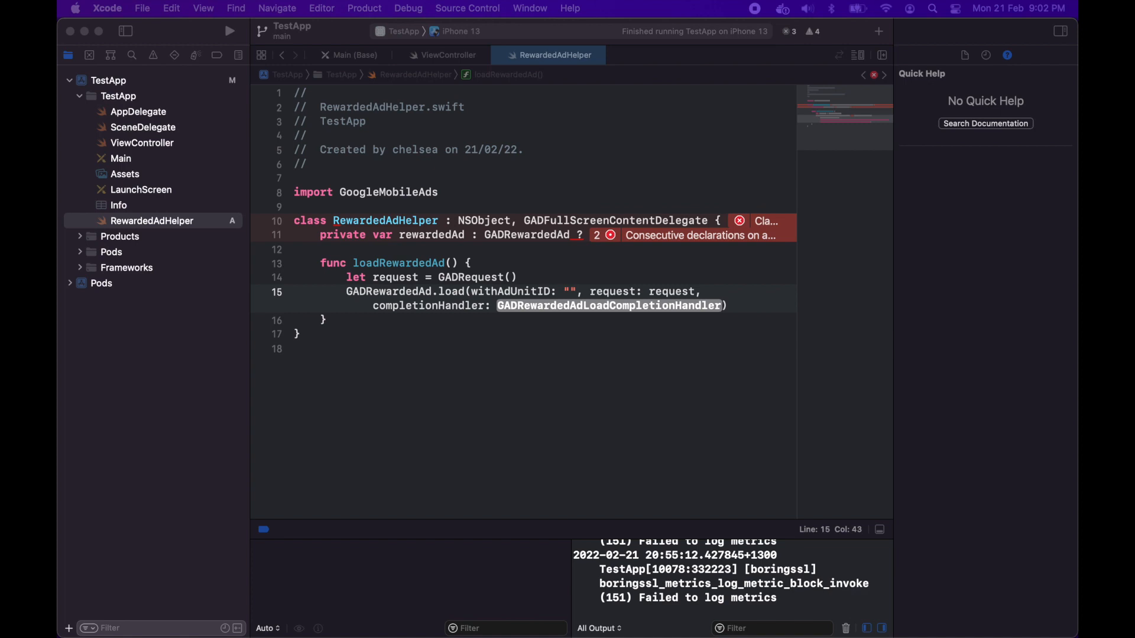
{"action": "left_click", "coordinate": [568, 292]}
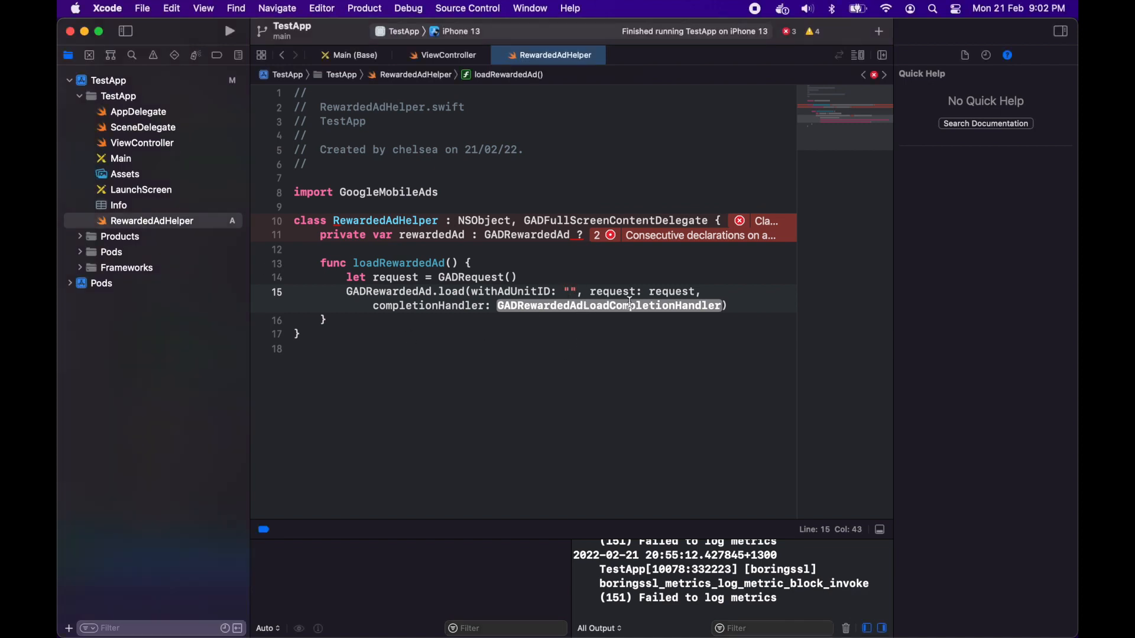
{"action": "key", "text": "super+v"}
{"action": "left_click", "coordinate": [579, 278]}
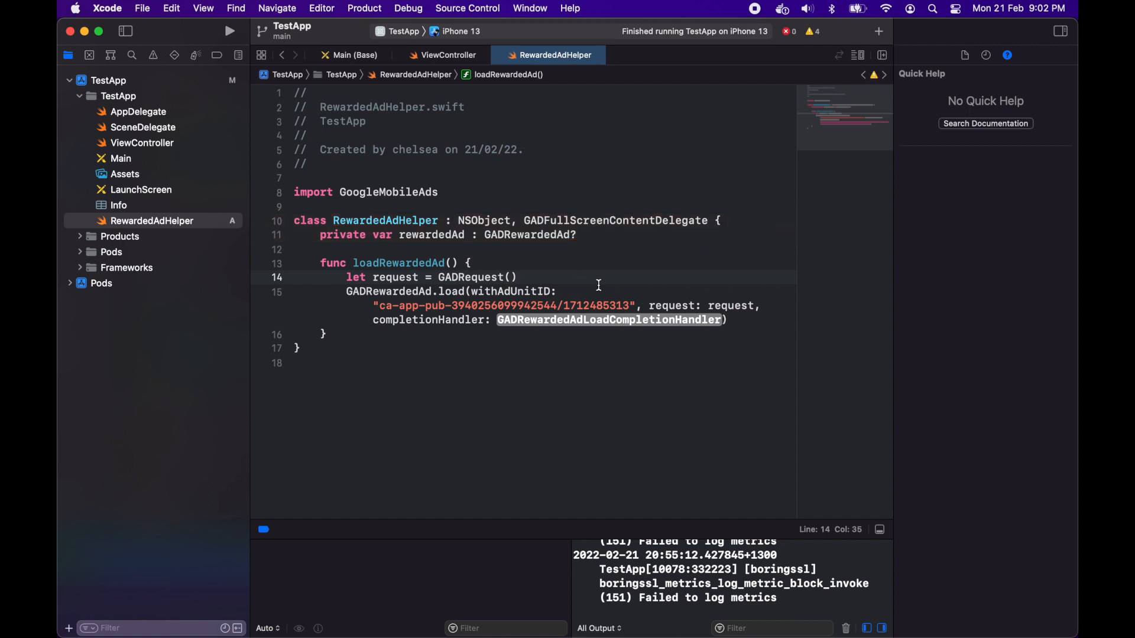
Expand the completion handler into a closure with parameters named ad and error.
{"action": "double_click", "coordinate": [655, 319]}
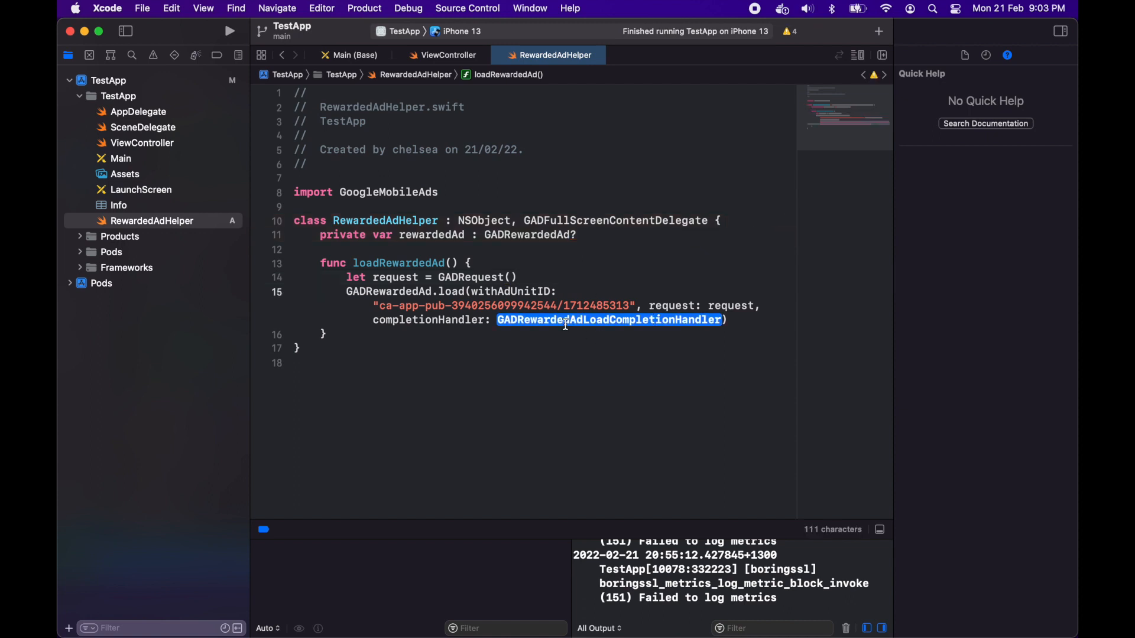
{"action": "left_click", "coordinate": [386, 334]}
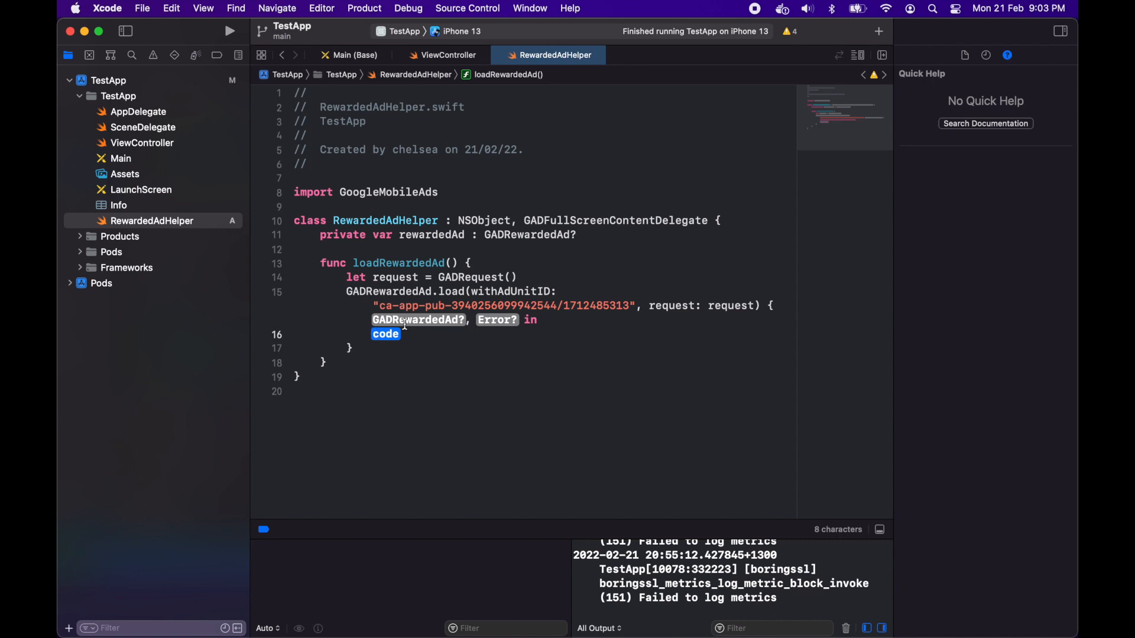
{"action": "double_click", "coordinate": [438, 322]}
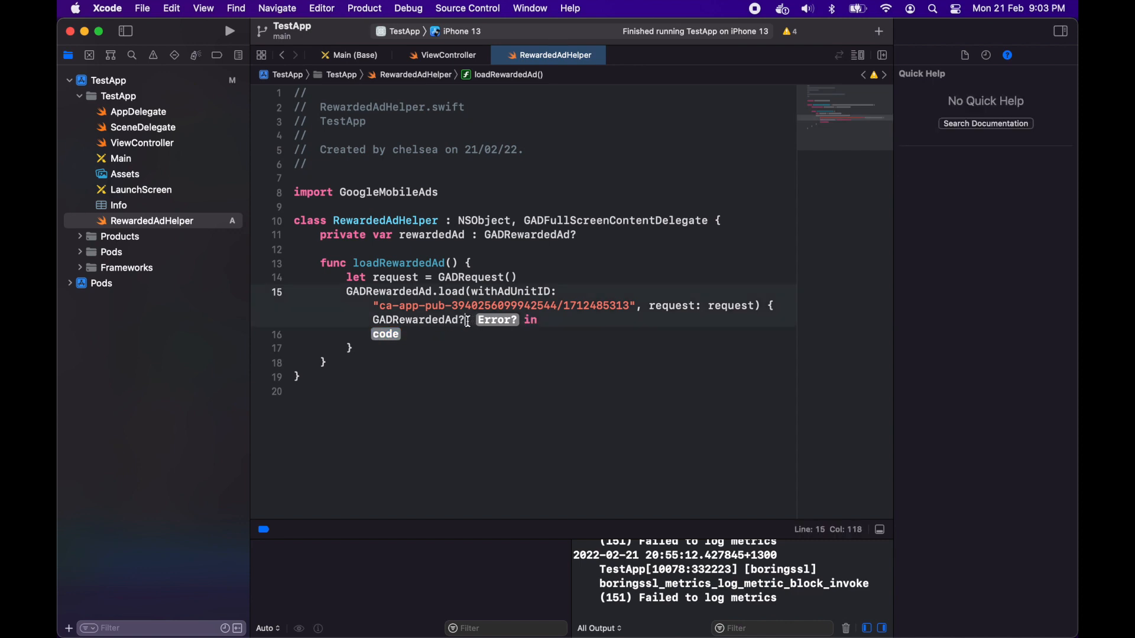
{"action": "double_click", "coordinate": [417, 320]}
{"action": "type", "text": "[self"}
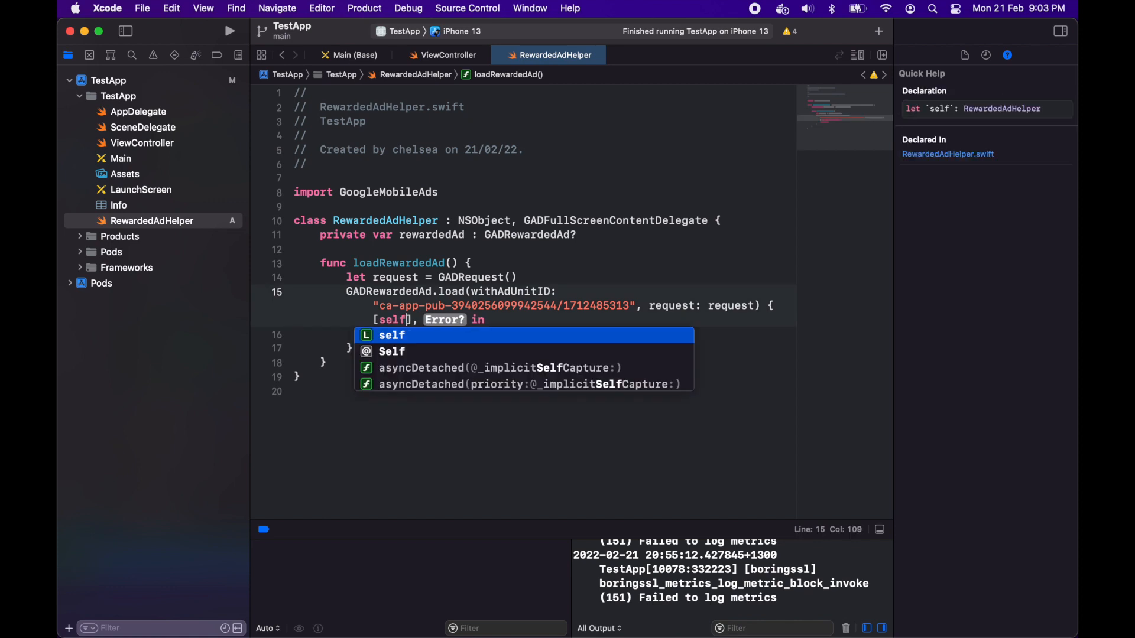
{"action": "type", "text": "] ad"}
{"action": "key", "text": "Escape"}
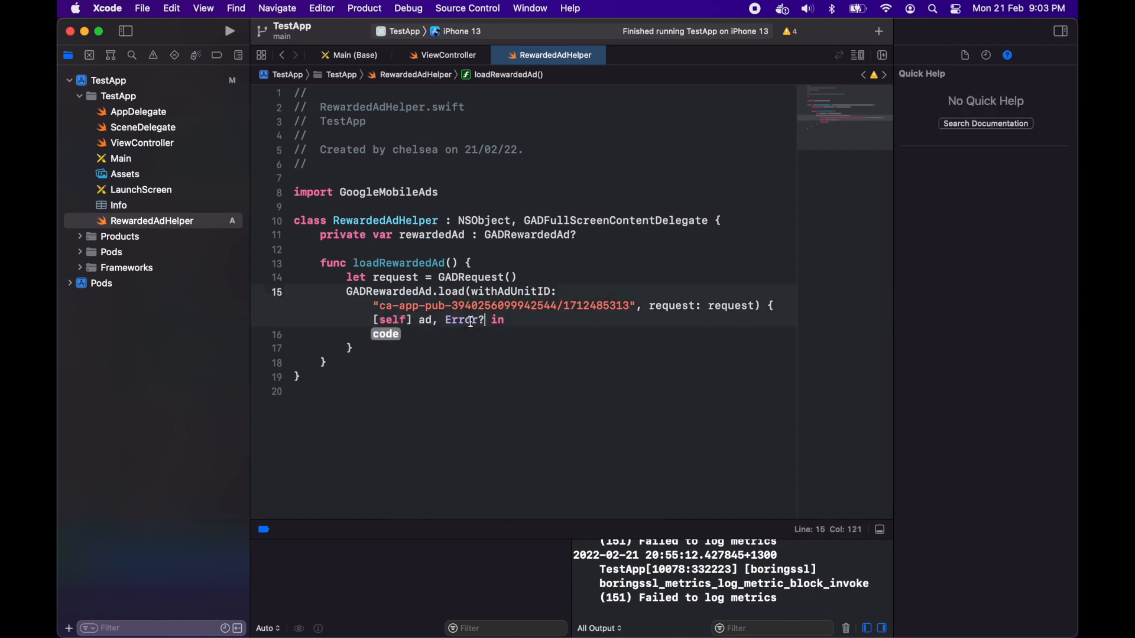
{"action": "double_click", "coordinate": [463, 320]}
{"action": "type", "text": "error"}
{"action": "key", "text": "Delete"}
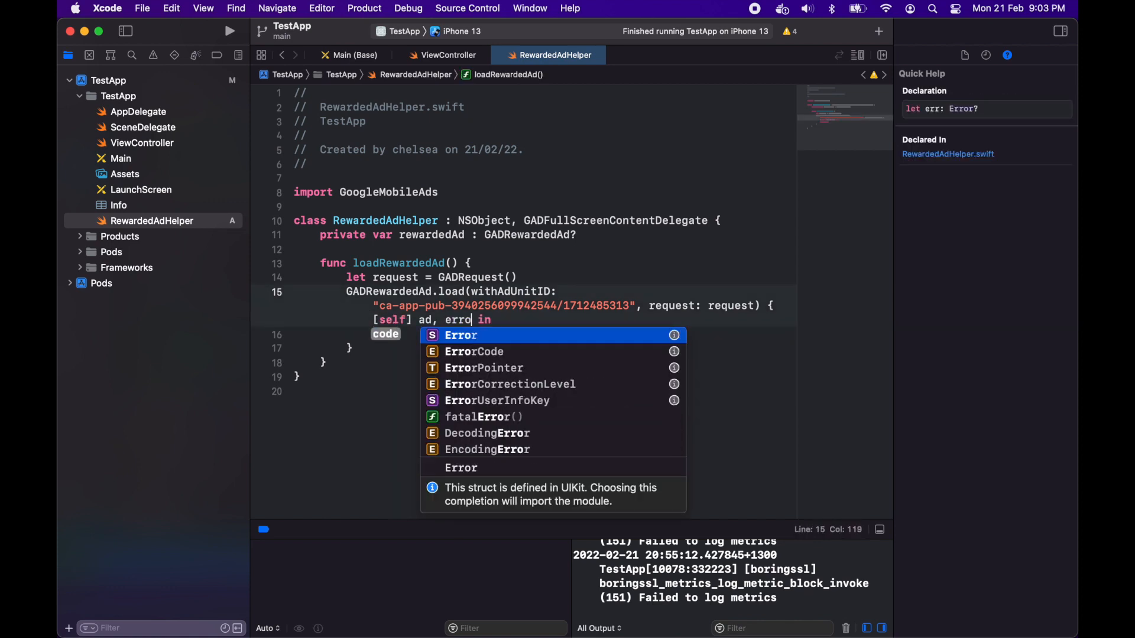
{"action": "left_click", "coordinate": [469, 263]}
{"action": "type", "text": "r"}
{"action": "left_click", "coordinate": [390, 335]}
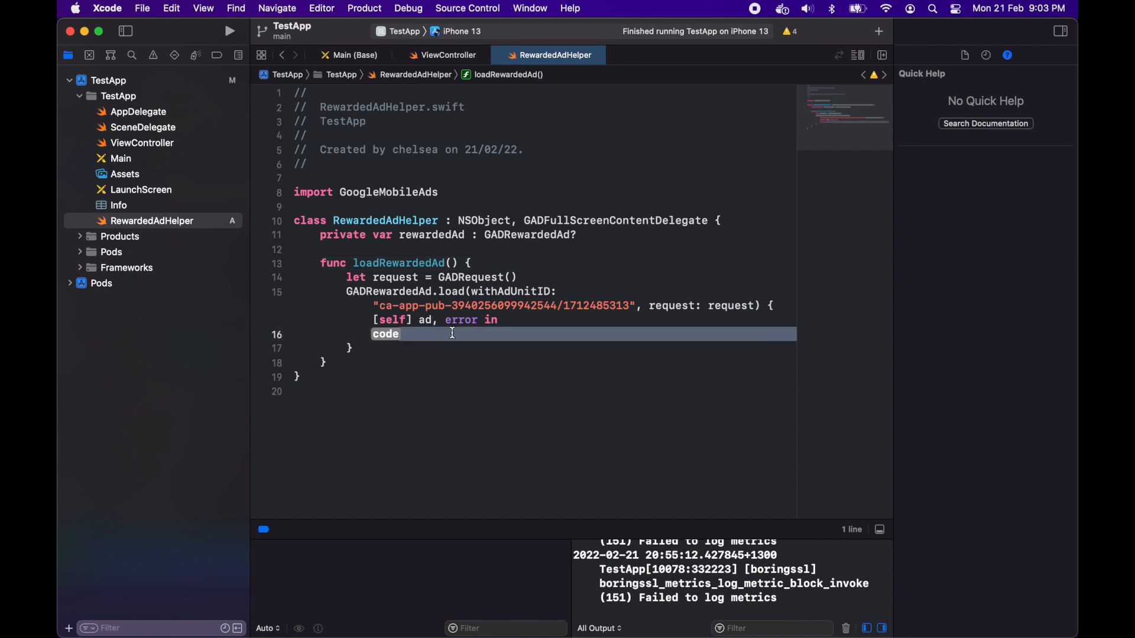
{"action": "key", "text": "Delete"}
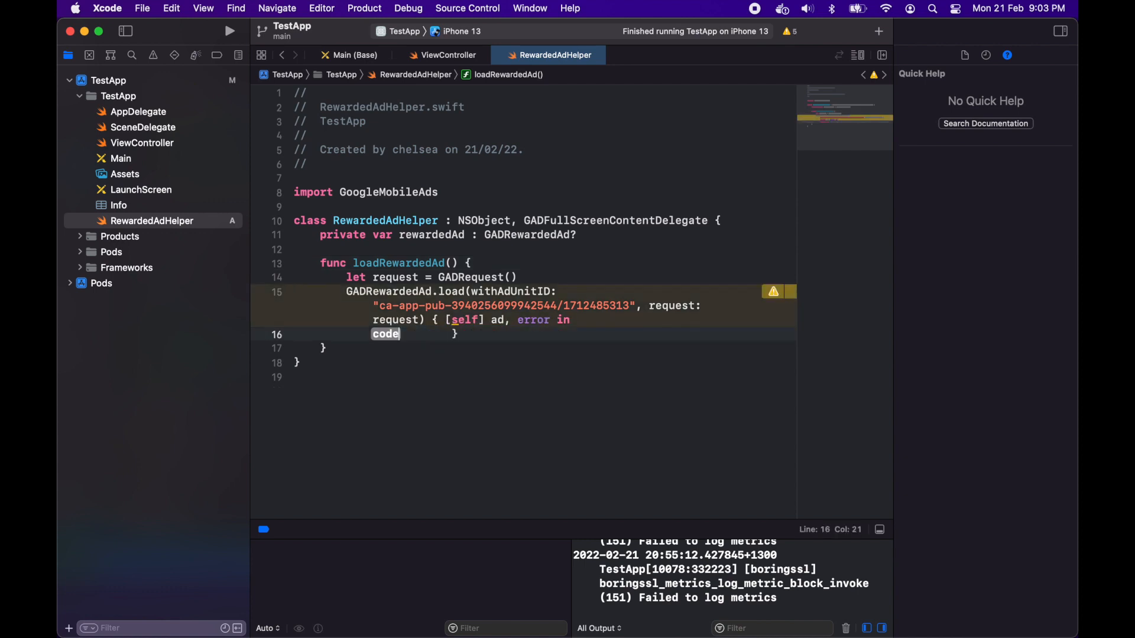
{"action": "key", "text": "Return"}
{"action": "type", "text": "if (let"}
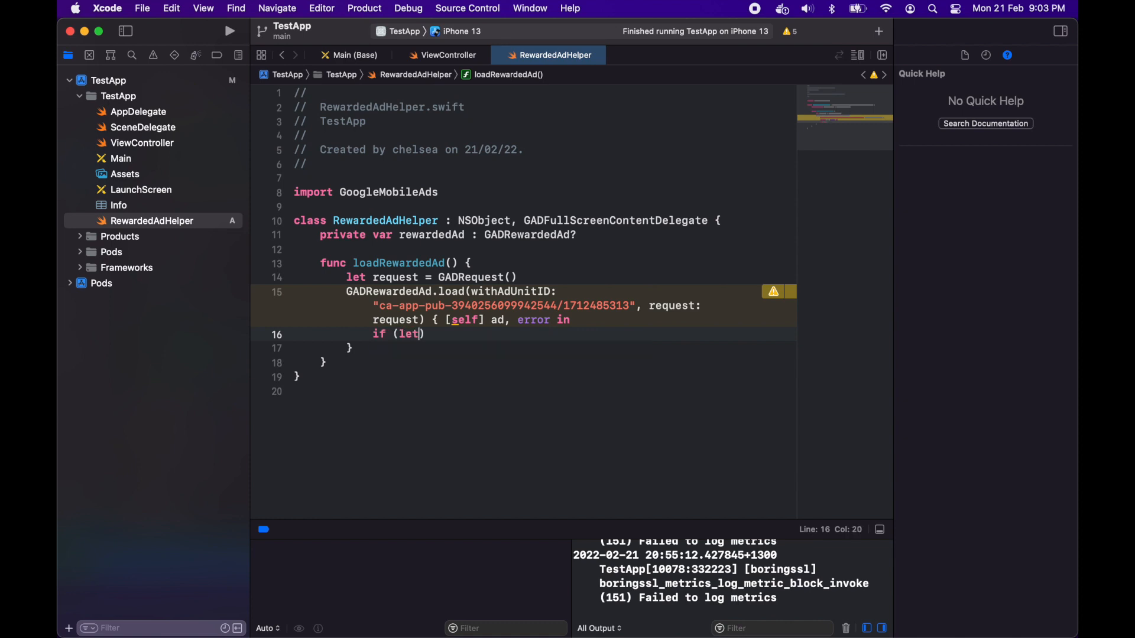
{"action": "type", "text": "rror "}
{"action": "type", "text": "= e"}
{"action": "type", "text": "rror"}
Add an if let error check that prints error.localizedDescription and returns.
{"action": "key", "text": "Escape"}
{"action": "type", "text": ") {"}
{"action": "key", "text": "Return"}
{"action": "type", "text": "pr"}
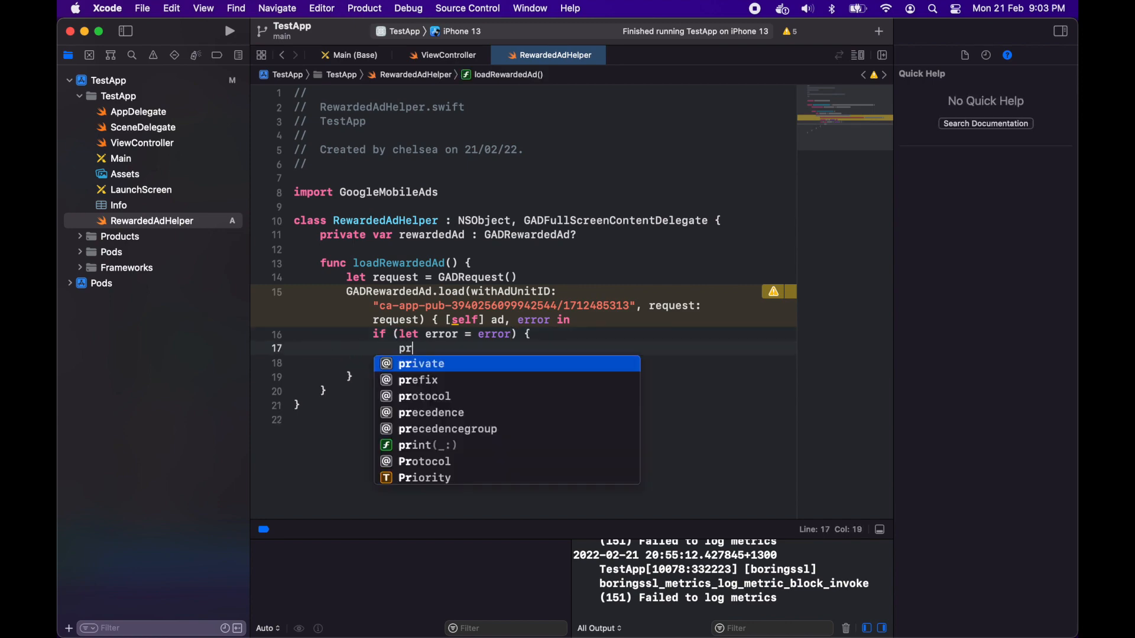
{"action": "type", "text": "int(\"Failed "}
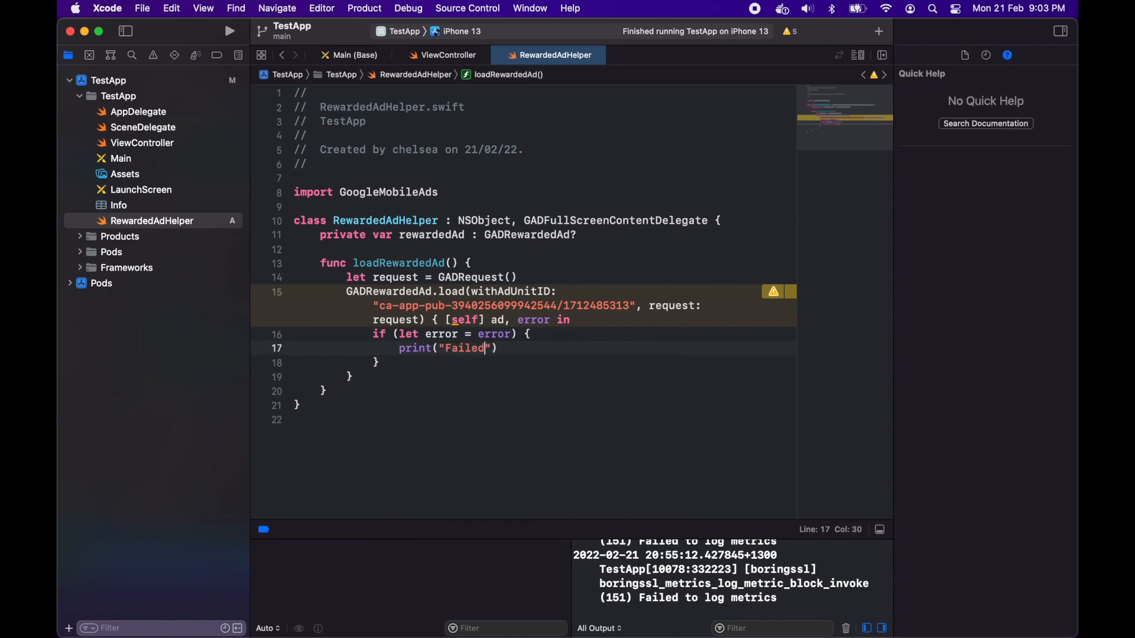
{"action": "type", "text": "to load rewa"}
{"action": "type", "text": "rd ad with "}
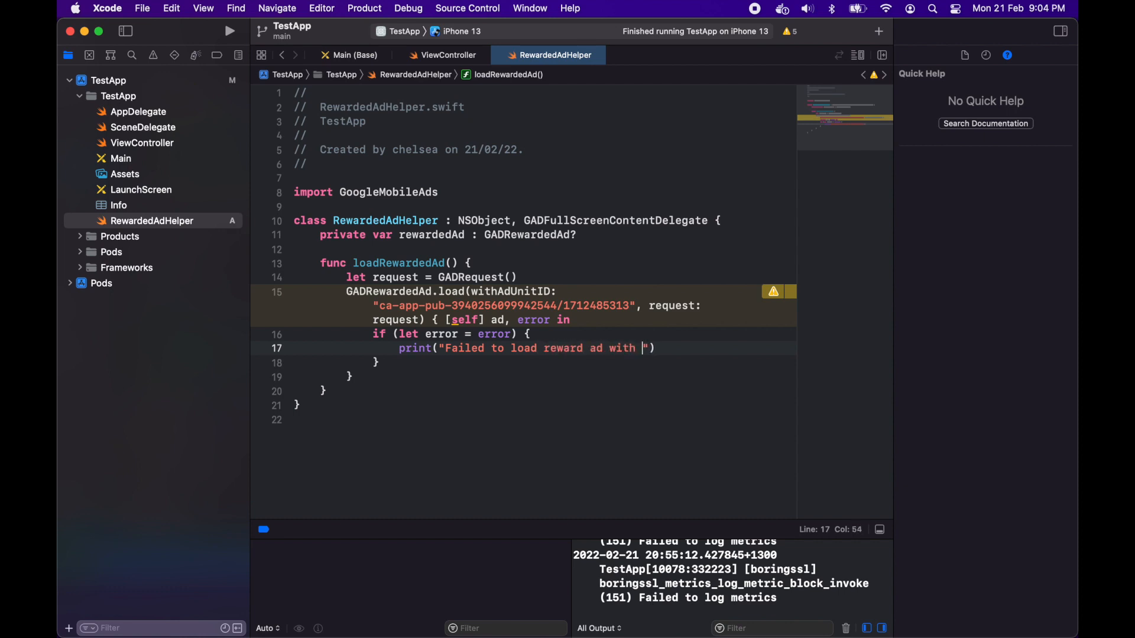
{"action": "type", "text": "error: \\("}
{"action": "type", "text": "error?."}
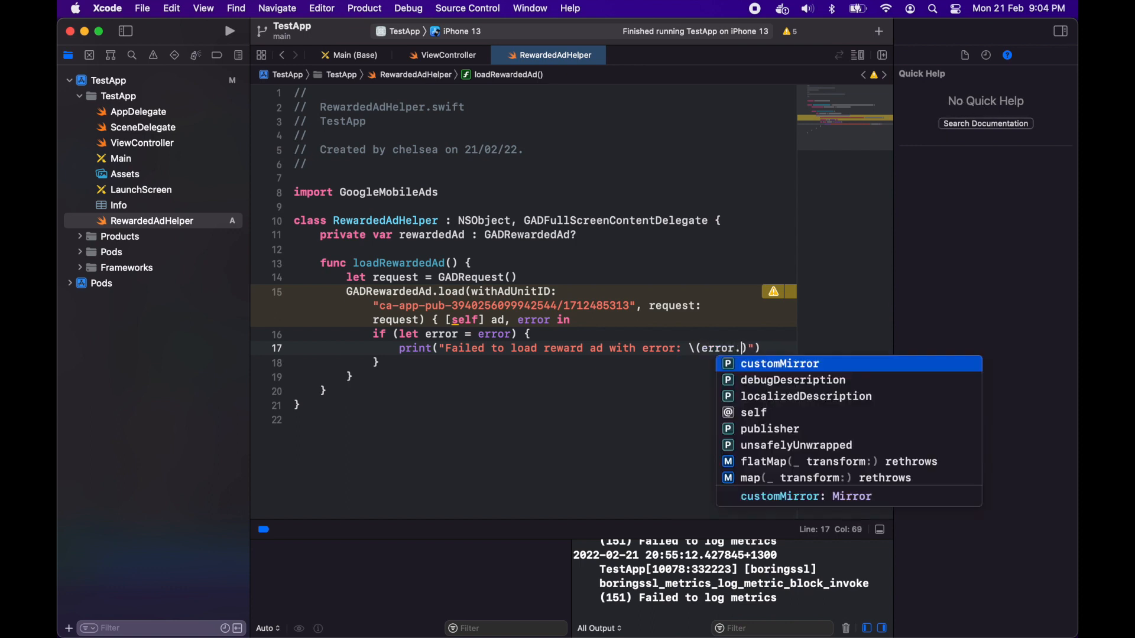
{"action": "type", "text": "local"}
{"action": "key", "text": "Return"}
{"action": "key", "text": "super+Right"}
{"action": "key", "text": "Return"}
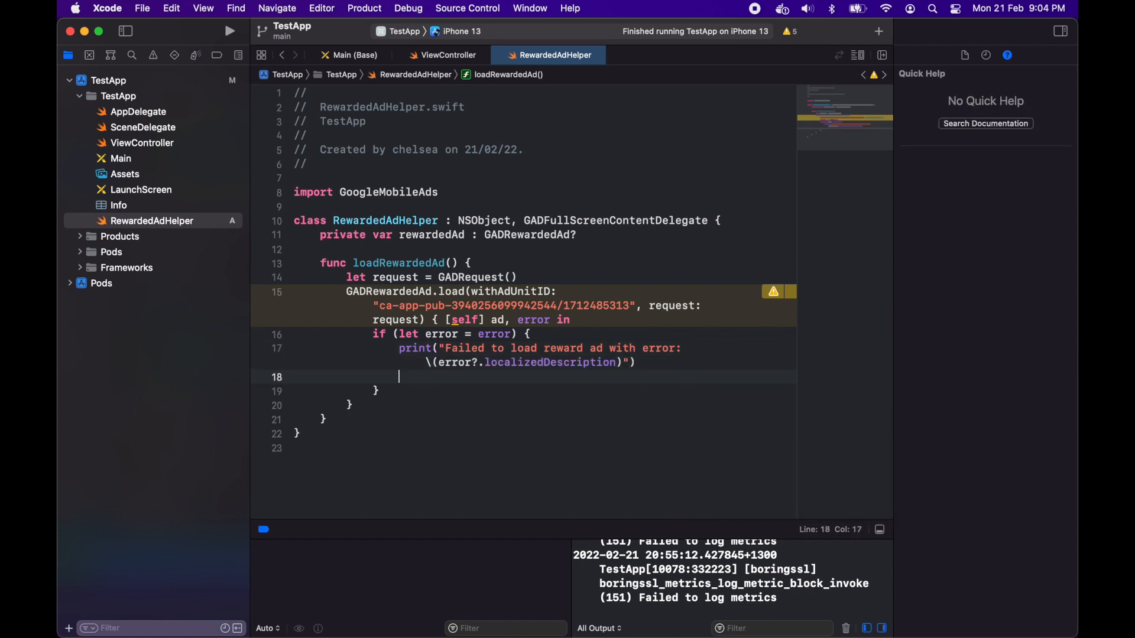
{"action": "type", "text": "retu"}
{"action": "key", "text": "Return"}
{"action": "key", "text": "Down"}
{"action": "key", "text": "Return"}
{"action": "key", "text": "Return"}
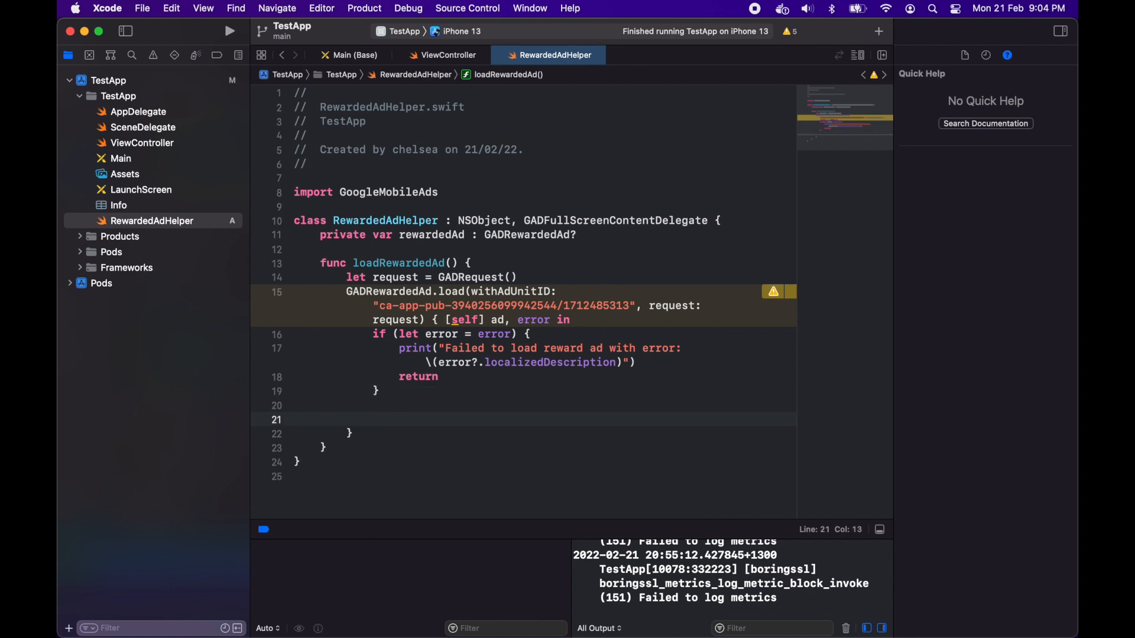
{"action": "type", "text": "rewardedAd"}
Store the loaded ad with rewardedAd = ad and fix the if-condition parentheses and optional errors.
{"action": "key", "text": "Return"}
{"action": "type", "text": "= "}
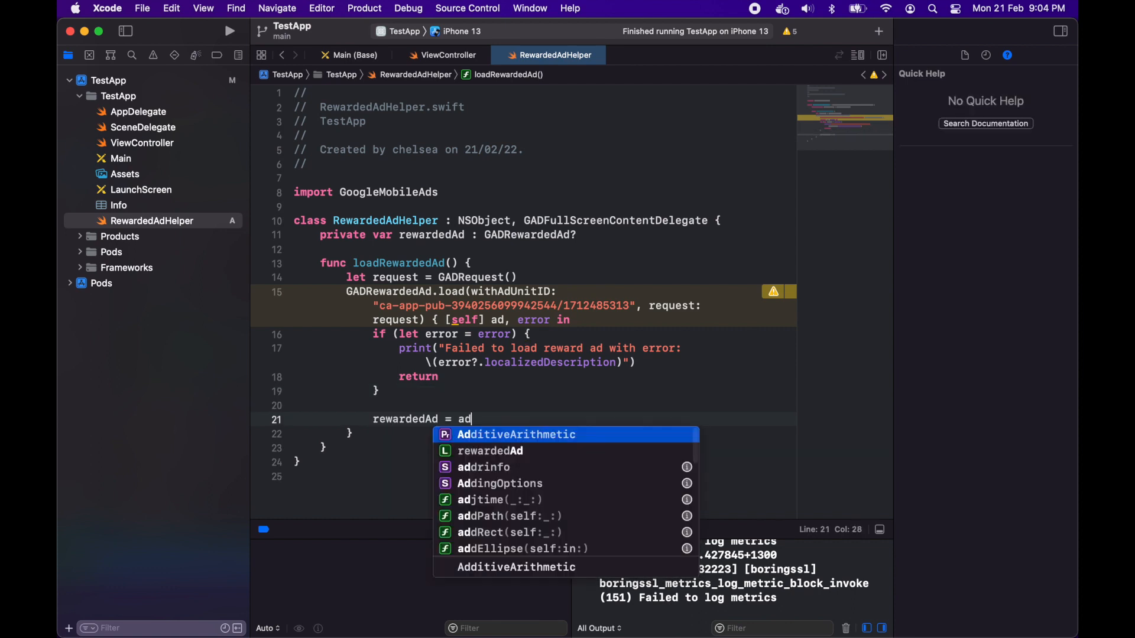
{"action": "type", "text": "ad"}
{"action": "key", "text": "Escape"}
{"action": "key", "text": "Return"}
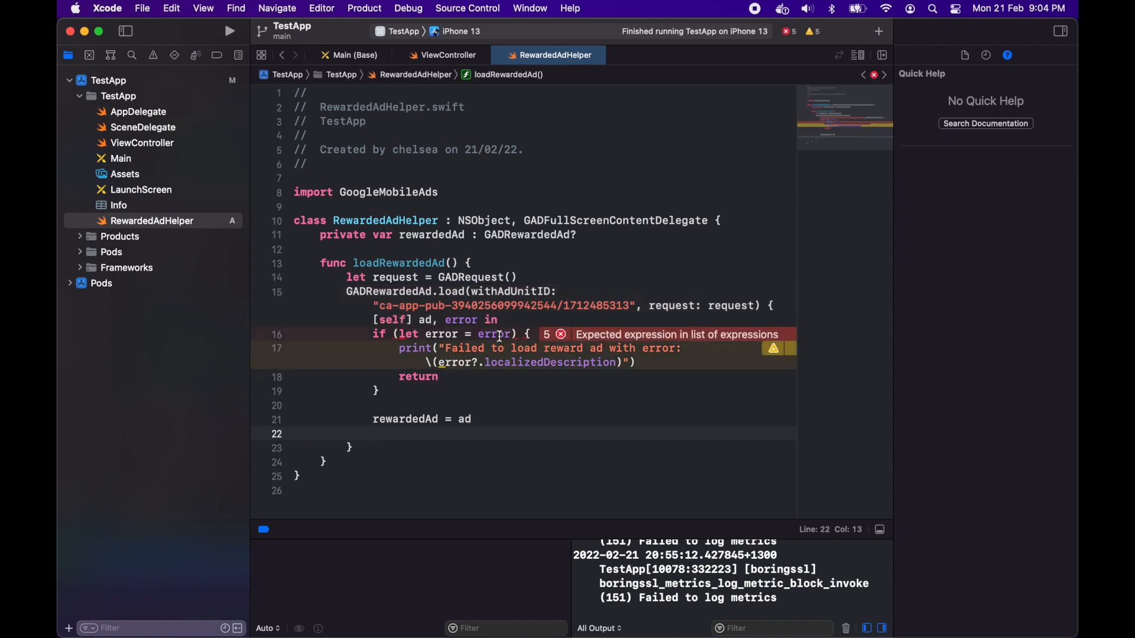
{"action": "left_click", "coordinate": [396, 334]}
{"action": "key", "text": "BackSpace"}
{"action": "key", "text": "BackSpace"}
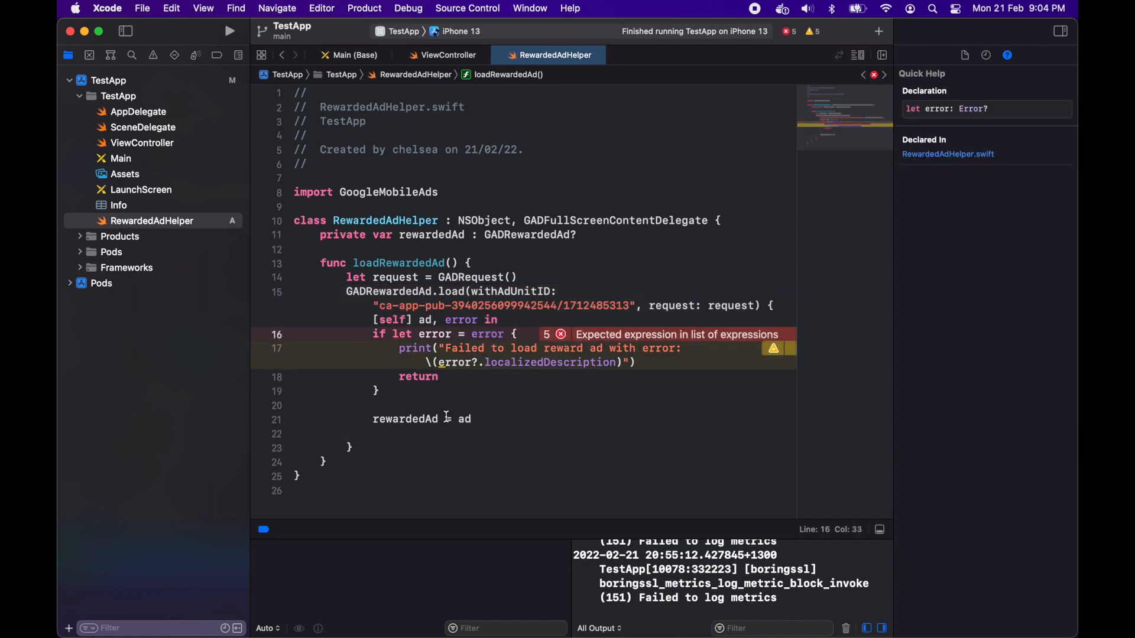
{"action": "left_click", "coordinate": [472, 419]}
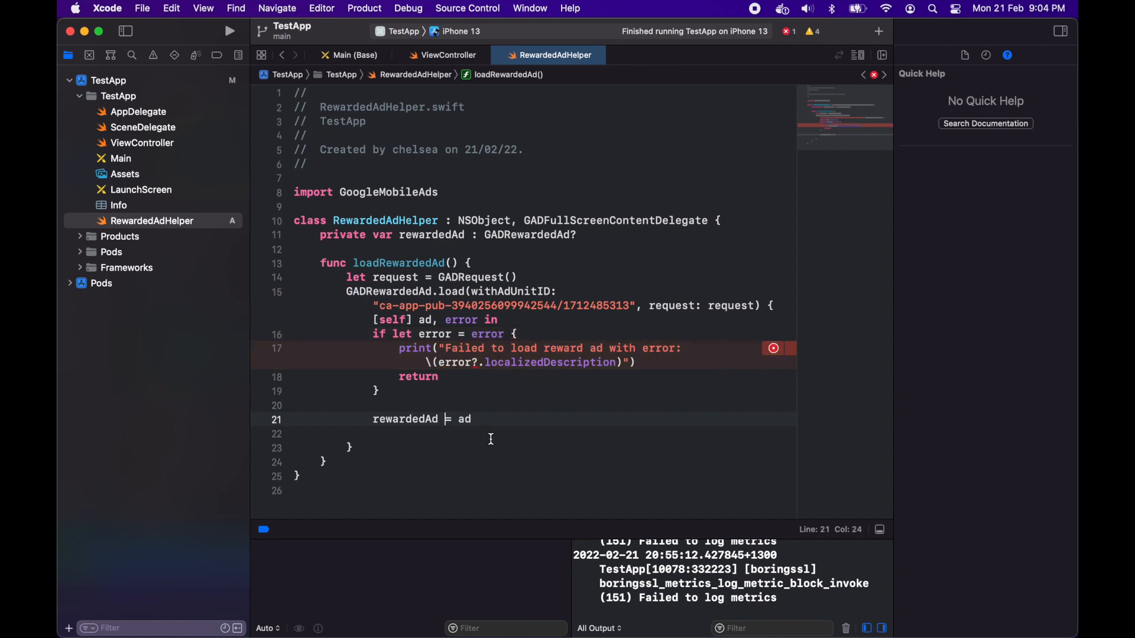
{"action": "left_click", "coordinate": [773, 348]}
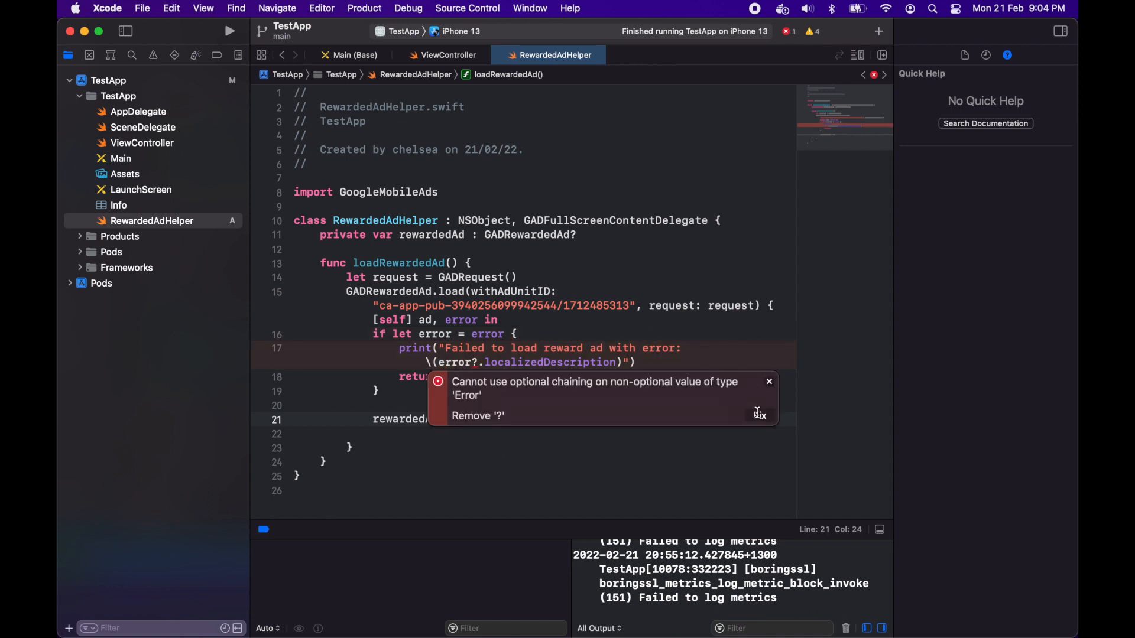
{"action": "left_click", "coordinate": [759, 413]}
{"action": "type", "text": "= ad"}
Begin the rewardedAd?.fullScreenContentDelegate assignment line.
{"action": "key", "text": "Return"}
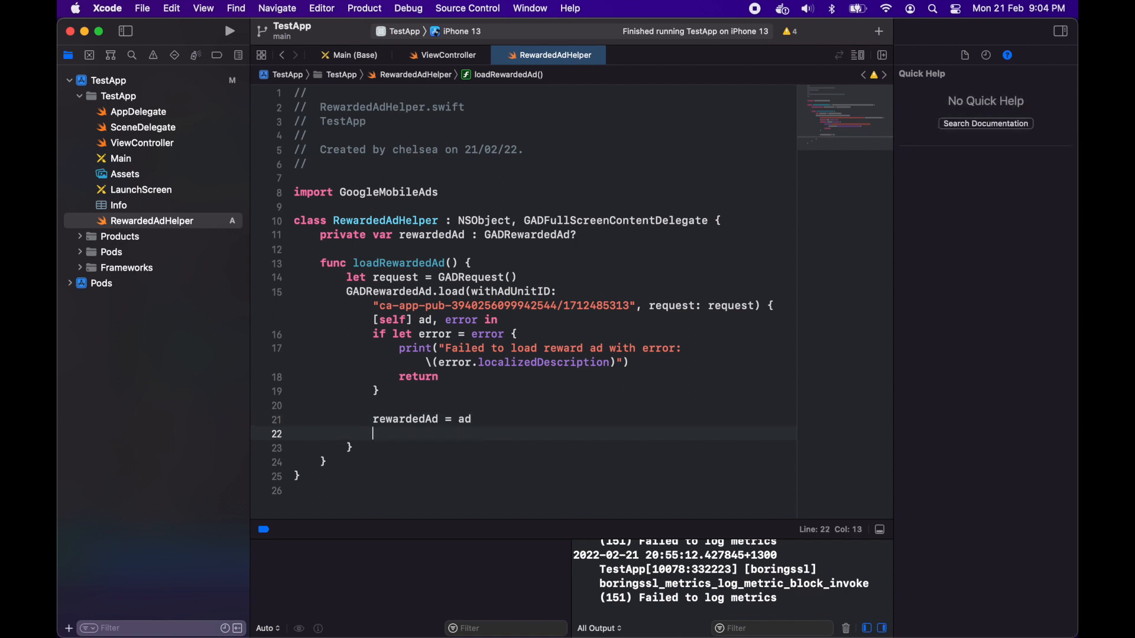
{"action": "type", "text": "rewardedAd?.f"}
{"action": "key", "text": "Return"}
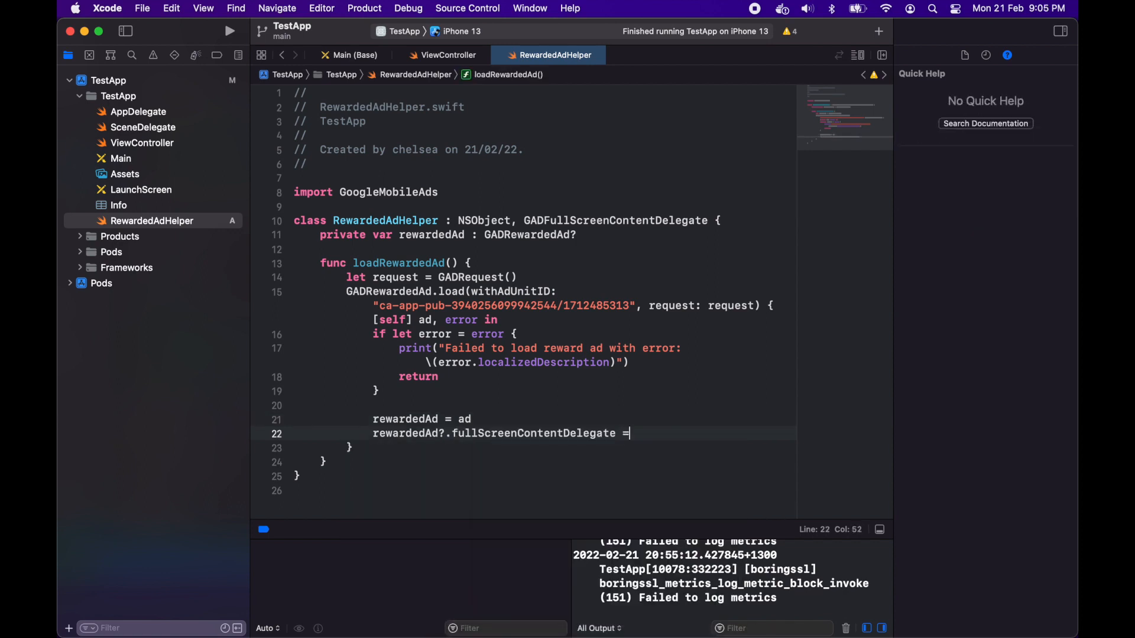
{"action": "type", "text": " self"}
Set fullScreenContentDelegate = self and make room for a new method below loadRewardedAd.
{"action": "key", "text": "Return"}
{"action": "scroll", "coordinate": [533, 311], "scroll_direction": "down", "scroll_amount": 3}
{"action": "left_click", "coordinate": [454, 434]}
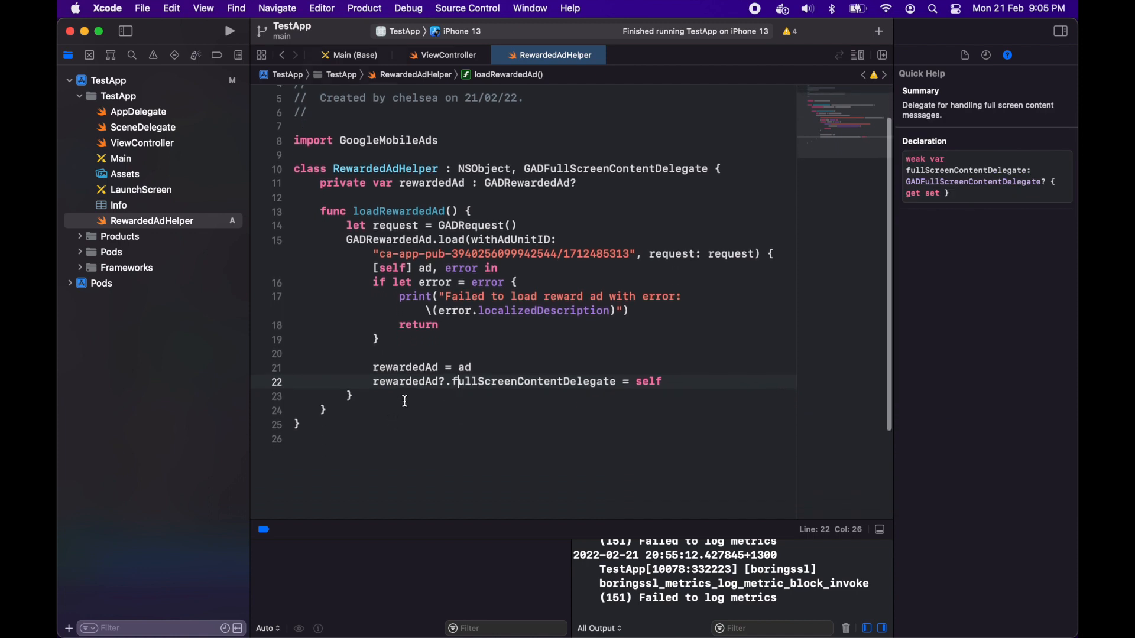
{"action": "left_click", "coordinate": [405, 396]}
{"action": "key", "text": "Return"}
{"action": "key", "text": "Return"}
{"action": "type", "text": "func ad"}
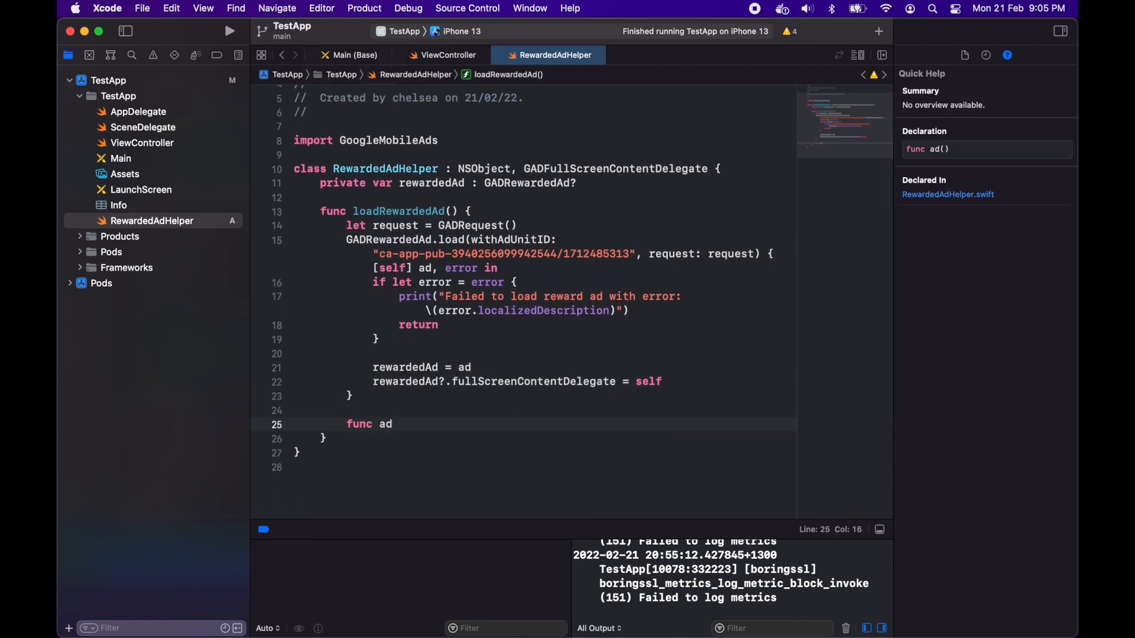
{"action": "type", "text": "DidDismissFul"}
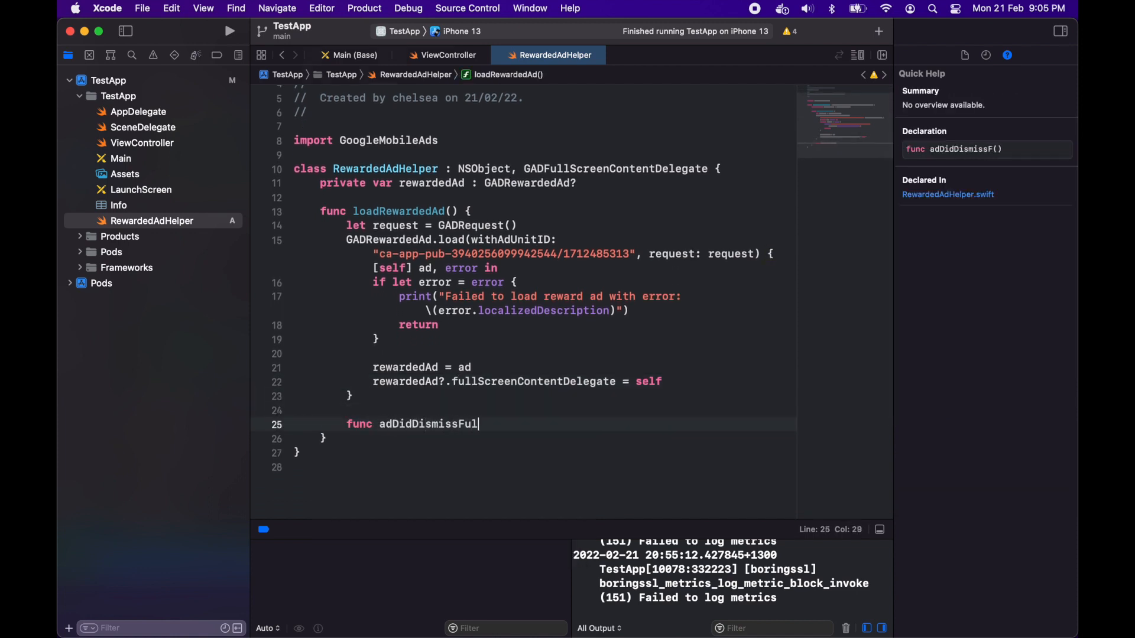
{"action": "type", "text": "lScreenContent("}
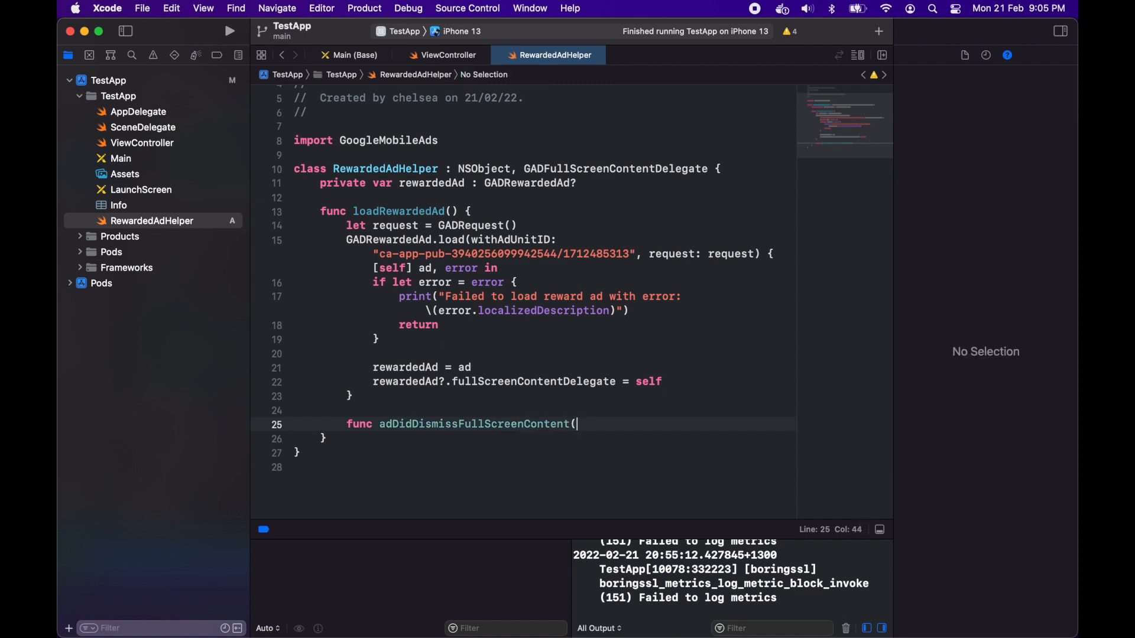
{"action": "type", "text": "_ ad: GAD"}
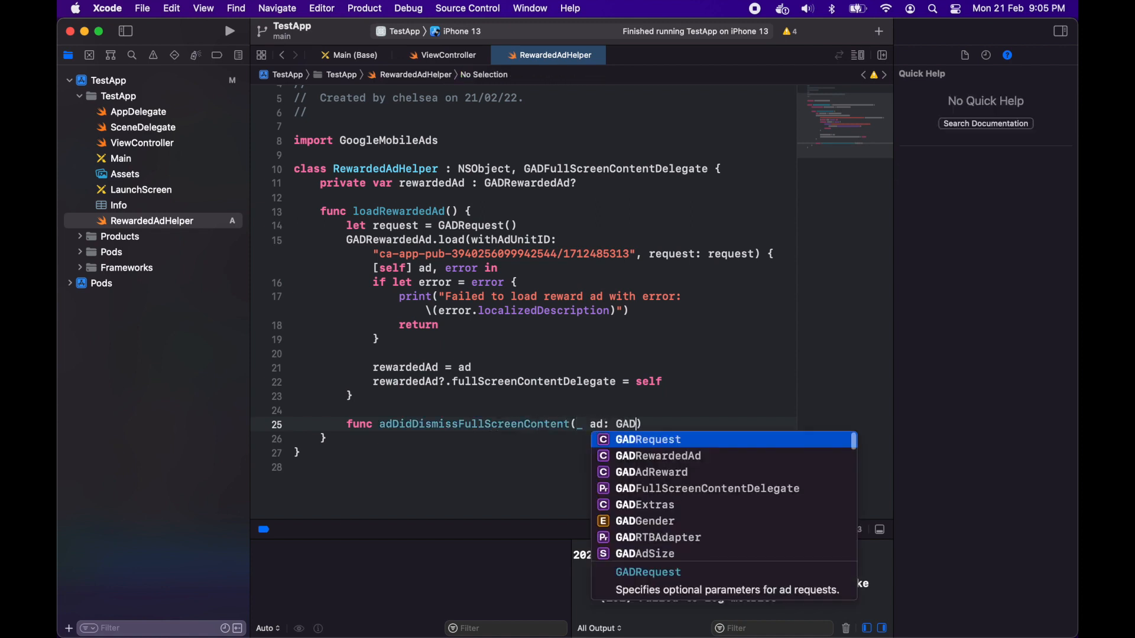
{"action": "type", "text": "Fu"}
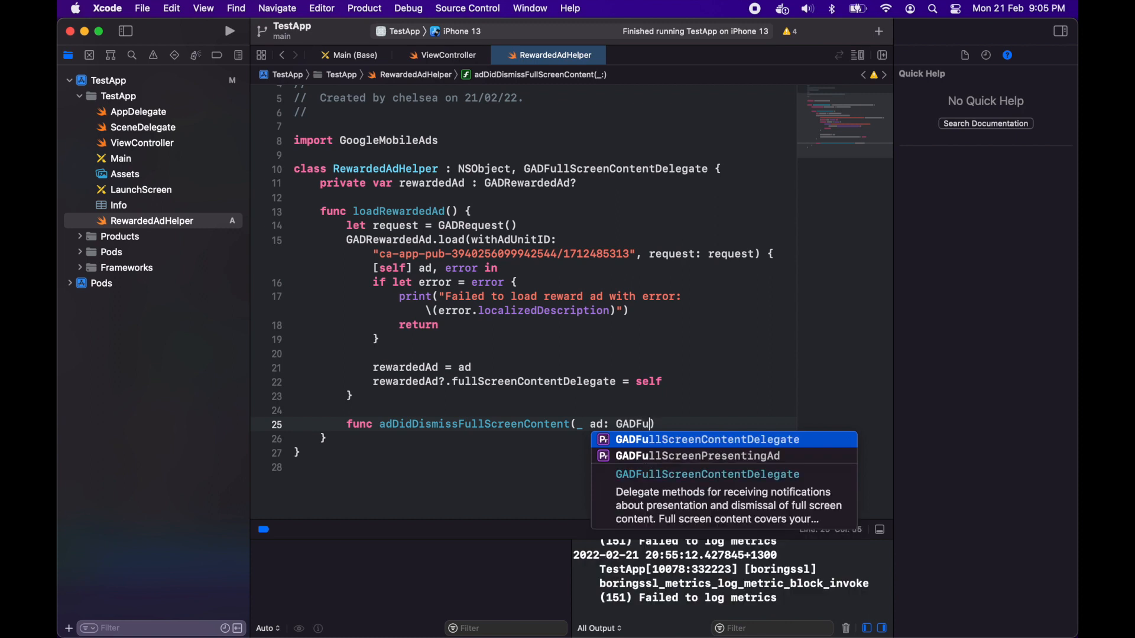
Add adDidDismissFullScreenContent(_ ad: GADFullScreenPresentingAd) that calls loadRewardedAd().
{"action": "key", "text": "Down"}
{"action": "key", "text": "Return"}
{"action": "type", "text": "{"}
{"action": "key", "text": "Return"}
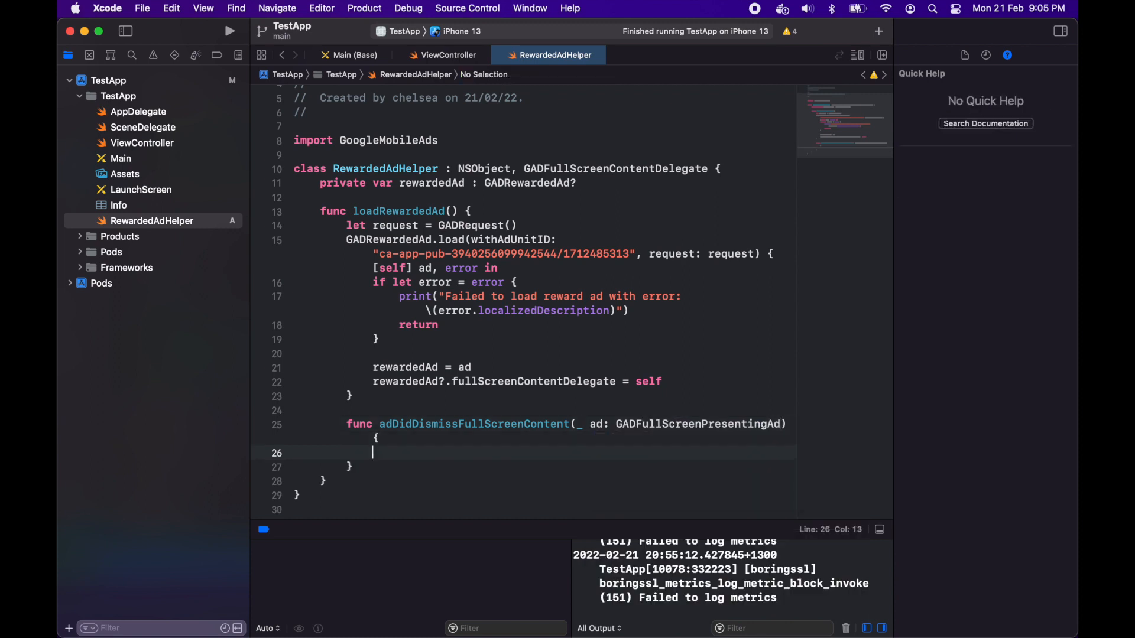
{"action": "type", "text": "load"}
{"action": "key", "text": "Return"}
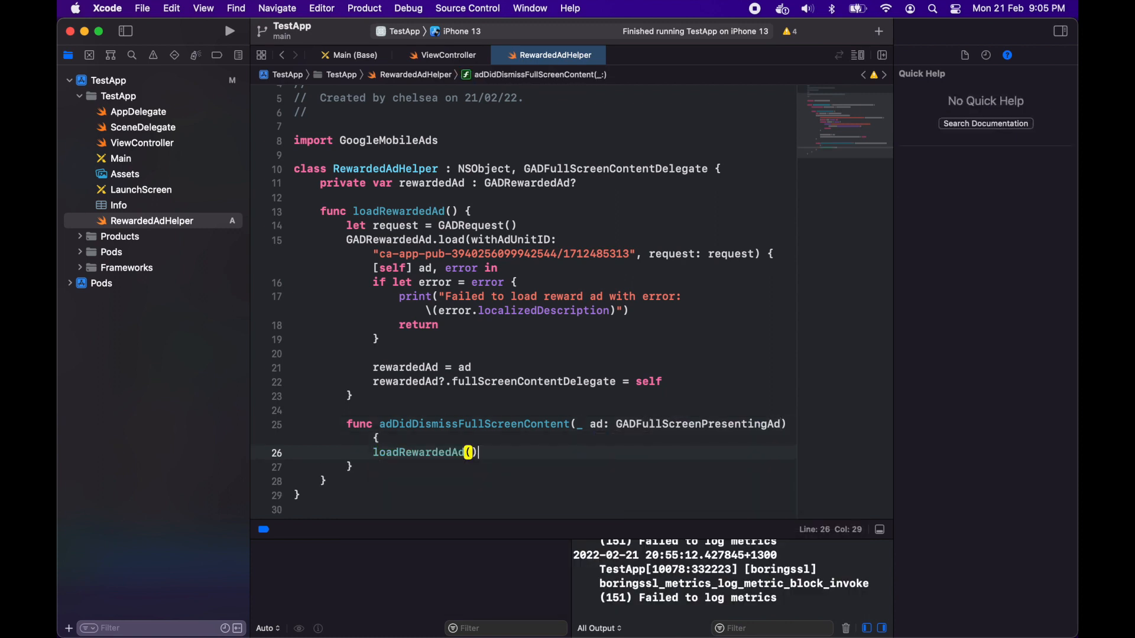
{"action": "left_click", "coordinate": [375, 438]}
{"action": "key", "text": "BackSpace"}
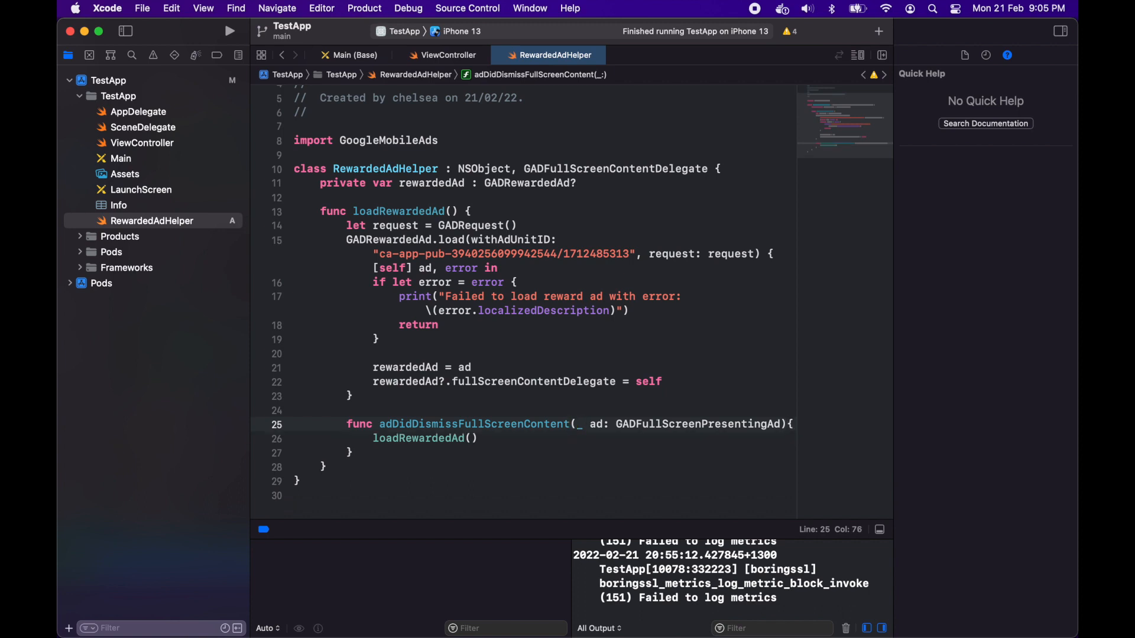
{"action": "key", "text": "space"}
{"action": "key", "text": "Down"}
{"action": "key", "text": "Down"}
{"action": "key", "text": "Return"}
{"action": "key", "text": "Return"}
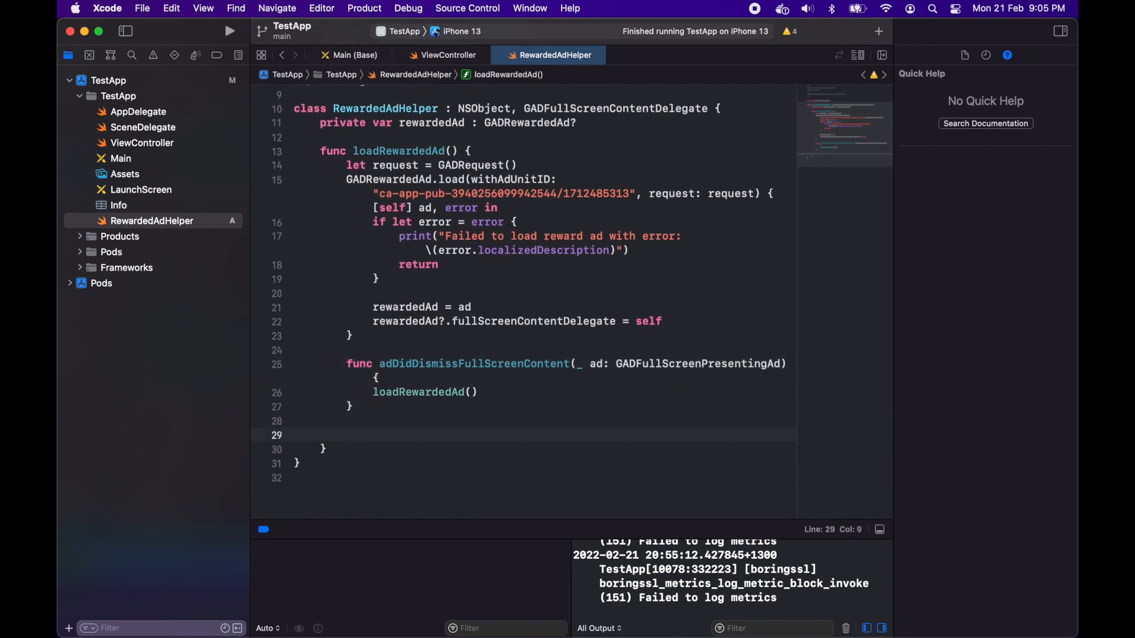
{"action": "type", "text": "func showRew"}
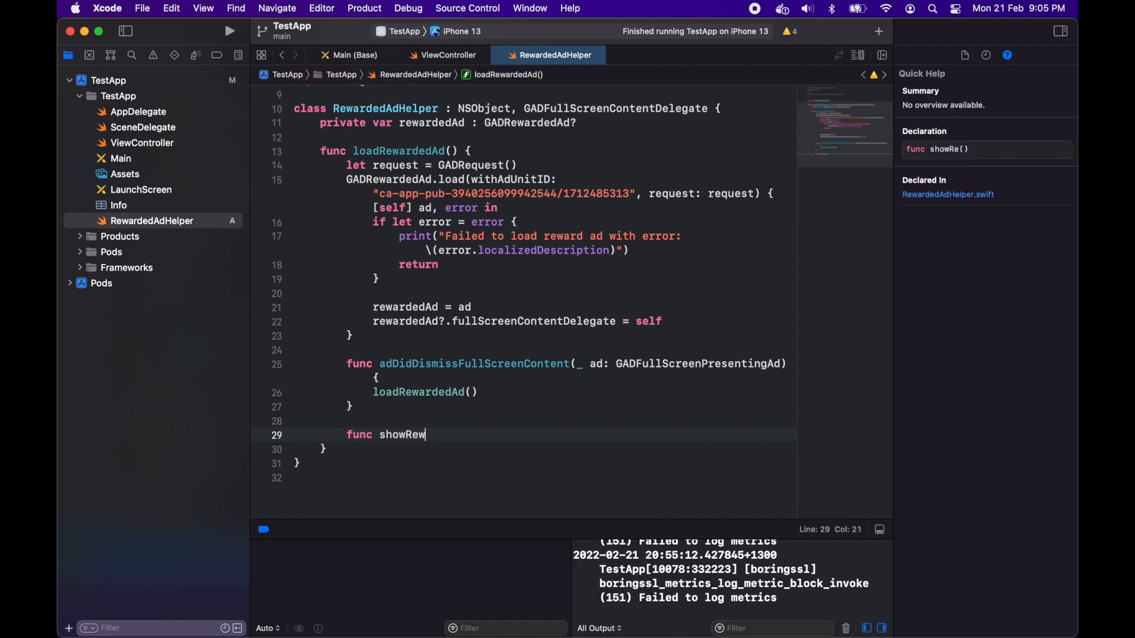
{"action": "type", "text": "arded"}
{"action": "type", "text": "d(viewController"}
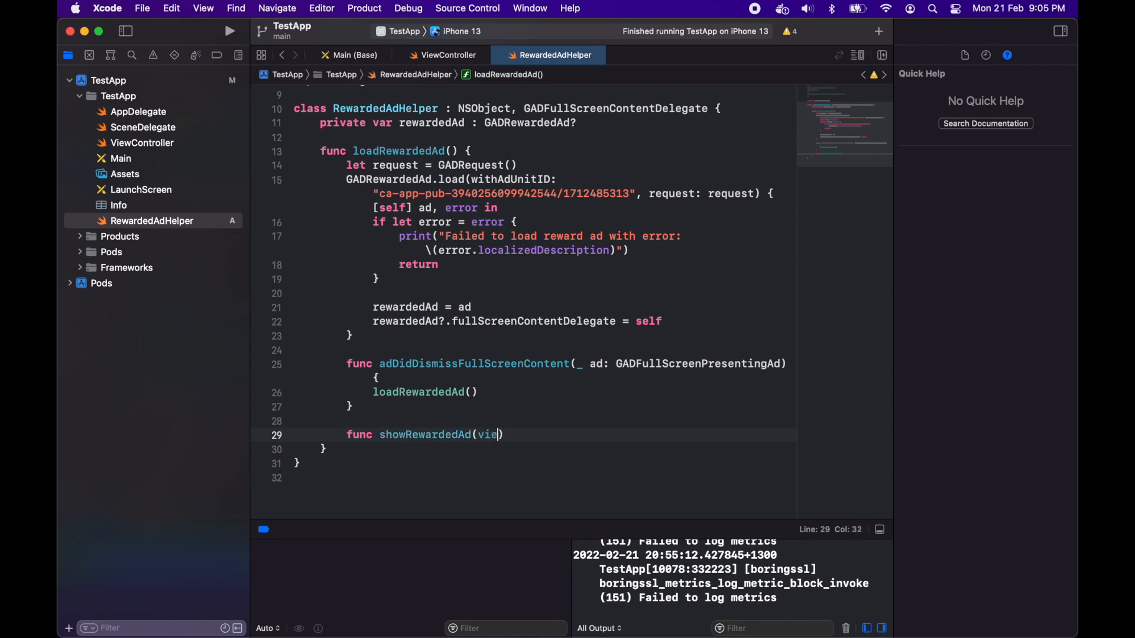
{"action": "type", "text": ": UIV"}
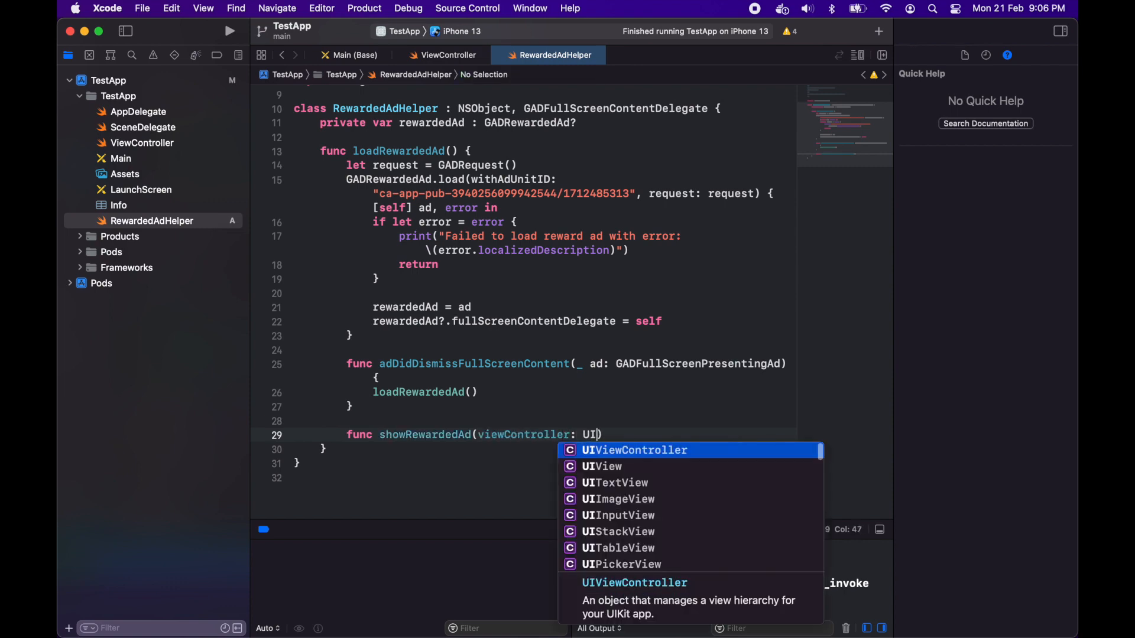
Declare showRewardedAd(viewController: UIViewController) with an if rewardedAd != nil check.
{"action": "key", "text": "Return"}
{"action": "type", "text": ") {"}
{"action": "key", "text": "Return"}
{"action": "type", "text": "if"}
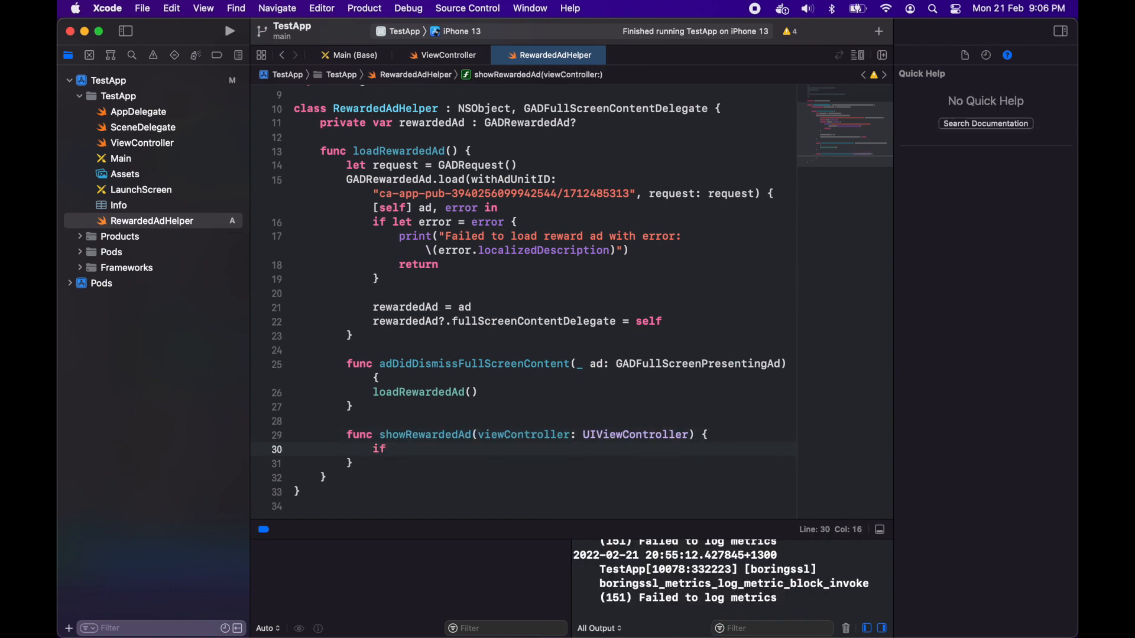
{"action": "type", "text": "(rew"}
{"action": "key", "text": "Return"}
{"action": "key", "text": "BackSpace"}
{"action": "key", "text": "BackSpace"}
{"action": "key", "text": "BackSpace"}
{"action": "type", "text": "rewa"}
{"action": "key", "text": "Return"}
{"action": "type", "text": "nil {"}
{"action": "key", "text": "Return"}
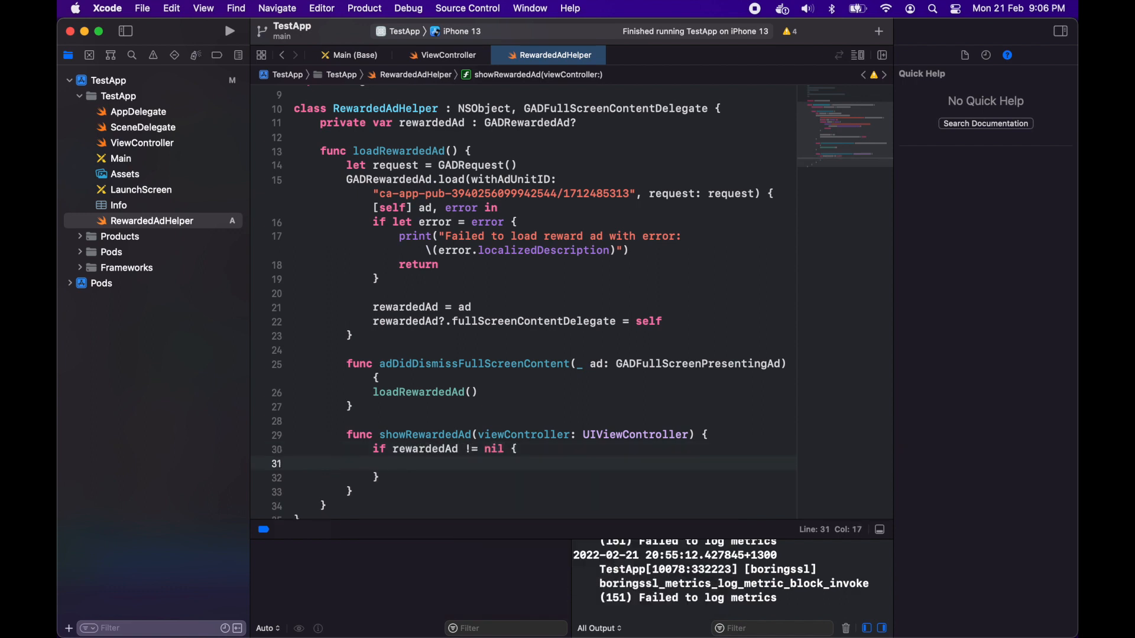
{"action": "type", "text": "rew"}
Call rewardedAd!.present(fromRootViewController: viewController, userDidEarnRewardHandler:) and clear the handler placeholder.
{"action": "key", "text": "Return"}
{"action": "type", "text": "!."}
{"action": "type", "text": "pr"}
{"action": "key", "text": "Return"}
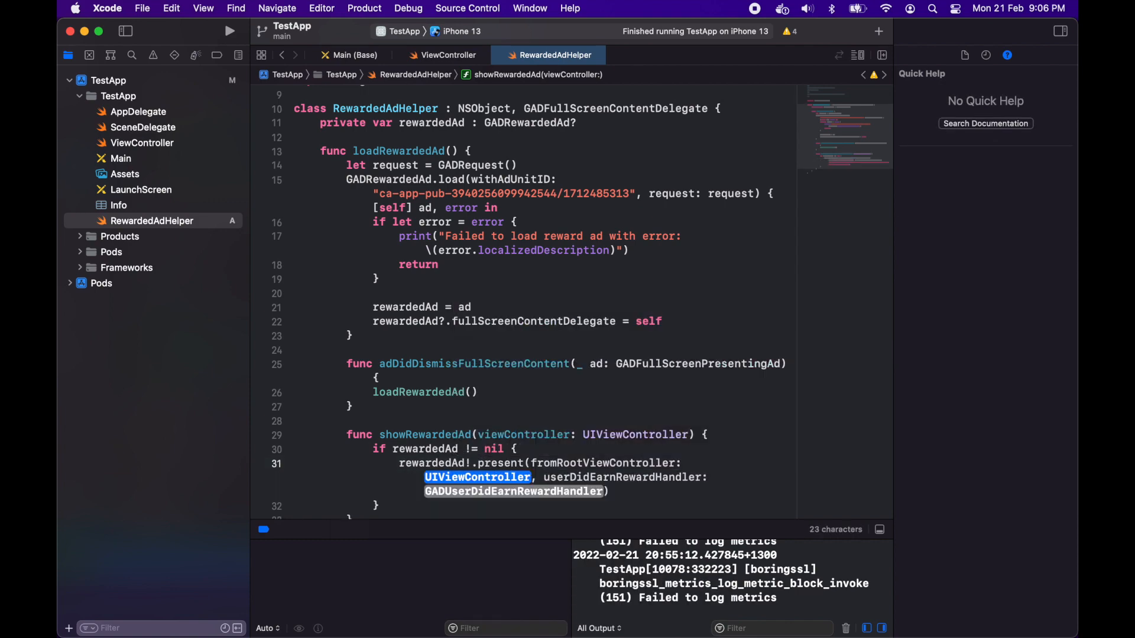
{"action": "type", "text": "view"}
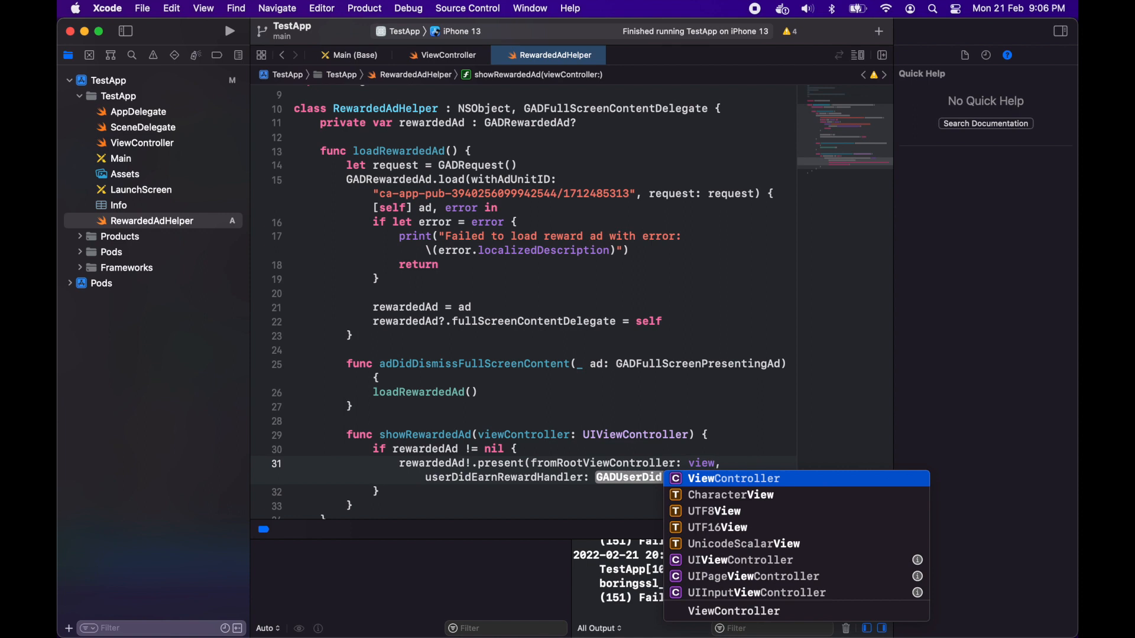
{"action": "type", "text": "Con"}
{"action": "key", "text": "Return"}
{"action": "key", "text": "Tab"}
{"action": "key", "text": "BackSpace"}
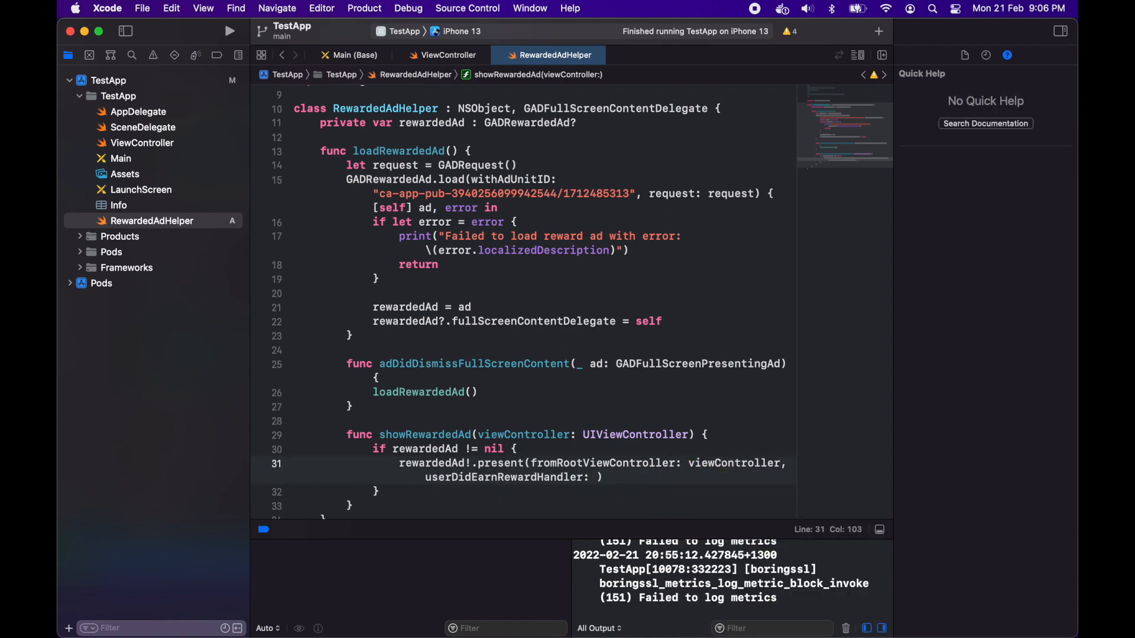
{"action": "type", "text": "{"}
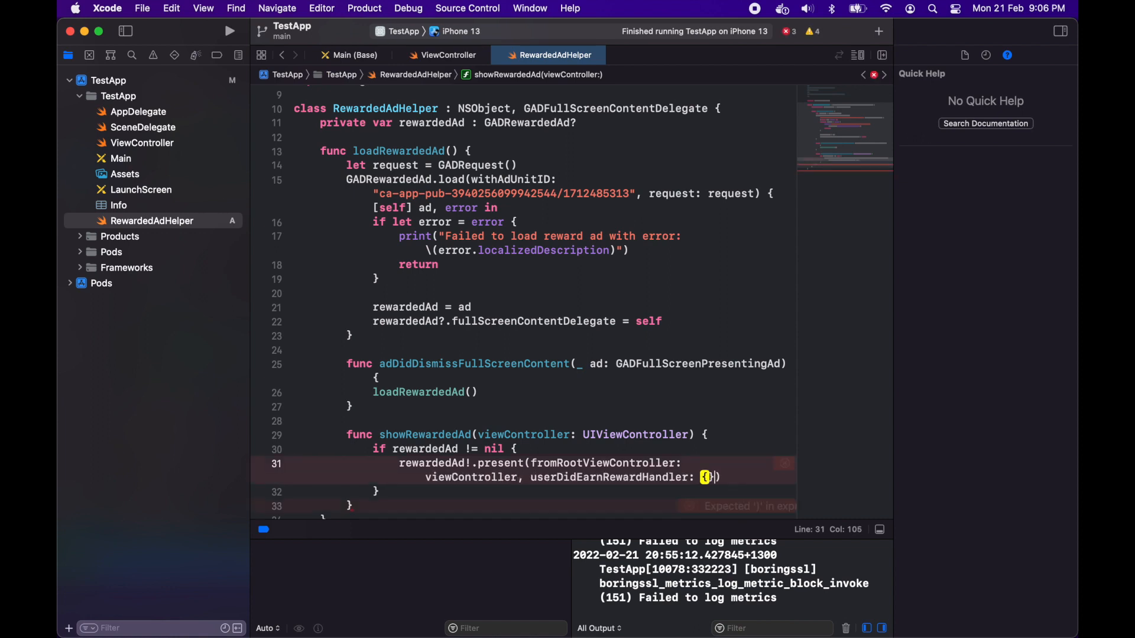
In the reward handler, let reward = self.rewardedAd!.adReward and print its amount and type.
{"action": "key", "text": "Return"}
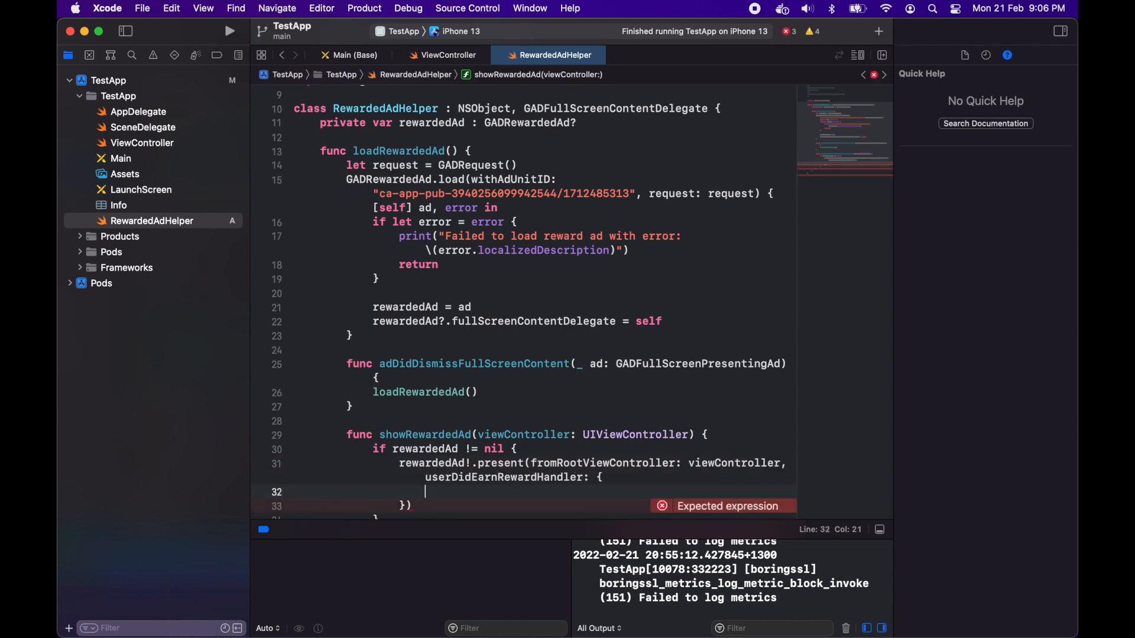
{"action": "type", "text": "let "}
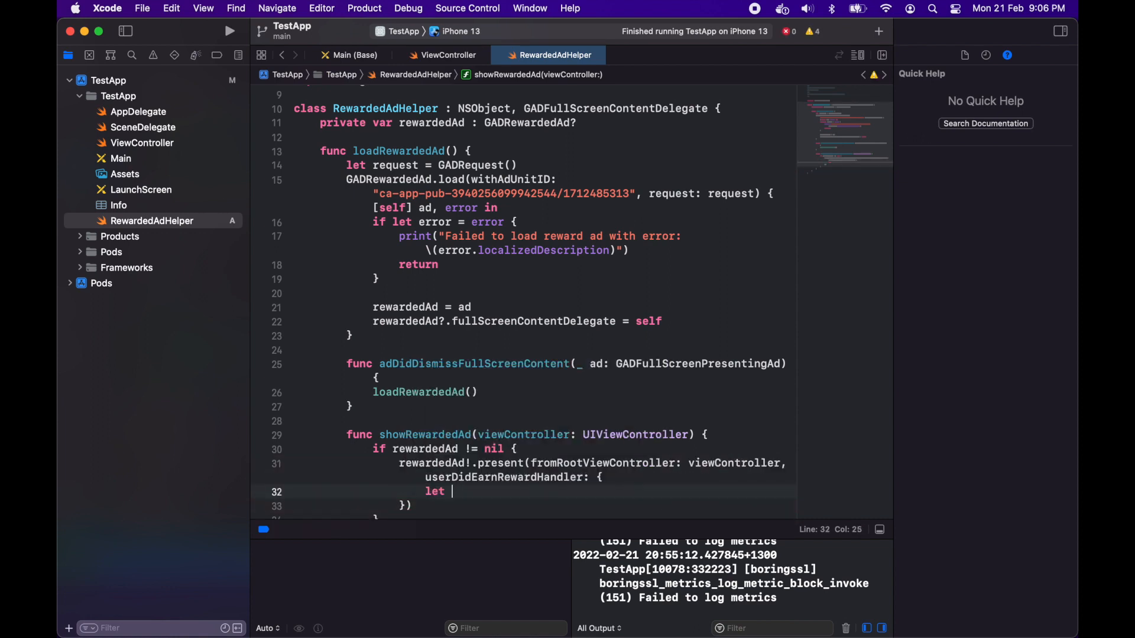
{"action": "type", "text": "reward = self.re"}
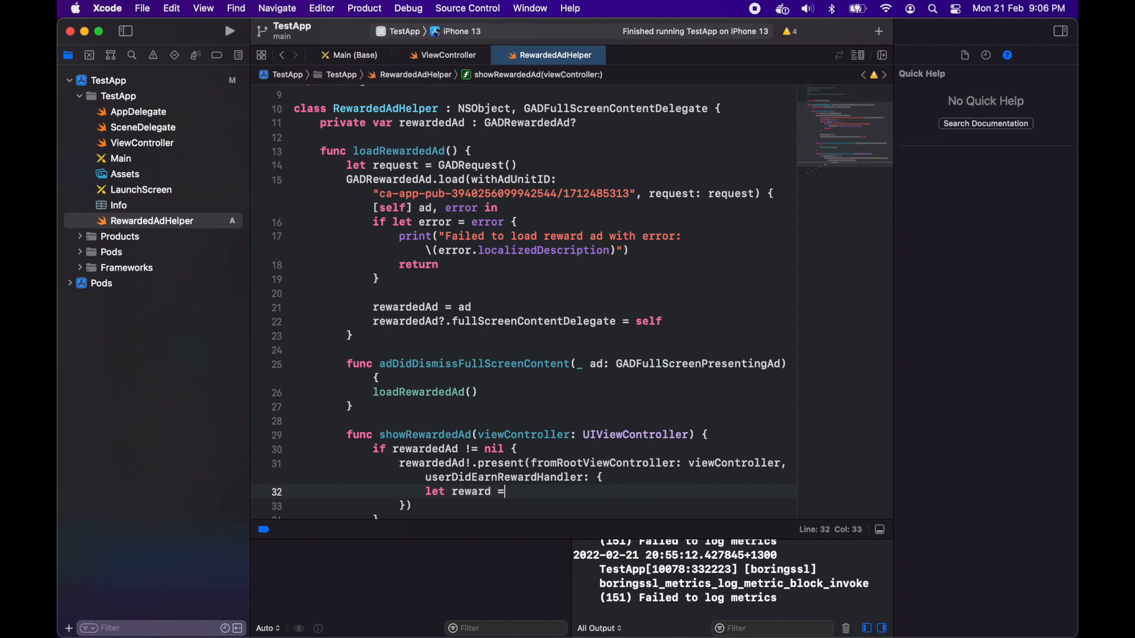
{"action": "key", "text": "Return"}
{"action": "type", "text": "?.r"}
{"action": "key", "text": "Down"}
{"action": "key", "text": "Return"}
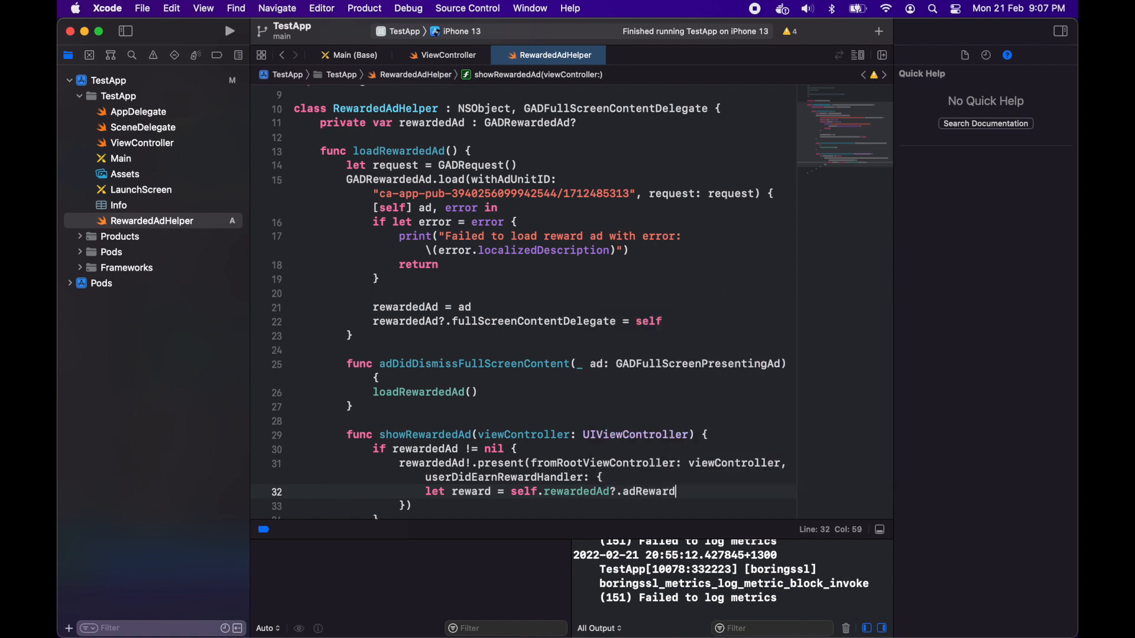
{"action": "key", "text": "Return"}
{"action": "type", "text": "!"}
{"action": "left_click", "coordinate": [683, 492]}
{"action": "left_click", "coordinate": [637, 470]}
{"action": "type", "text": "print"}
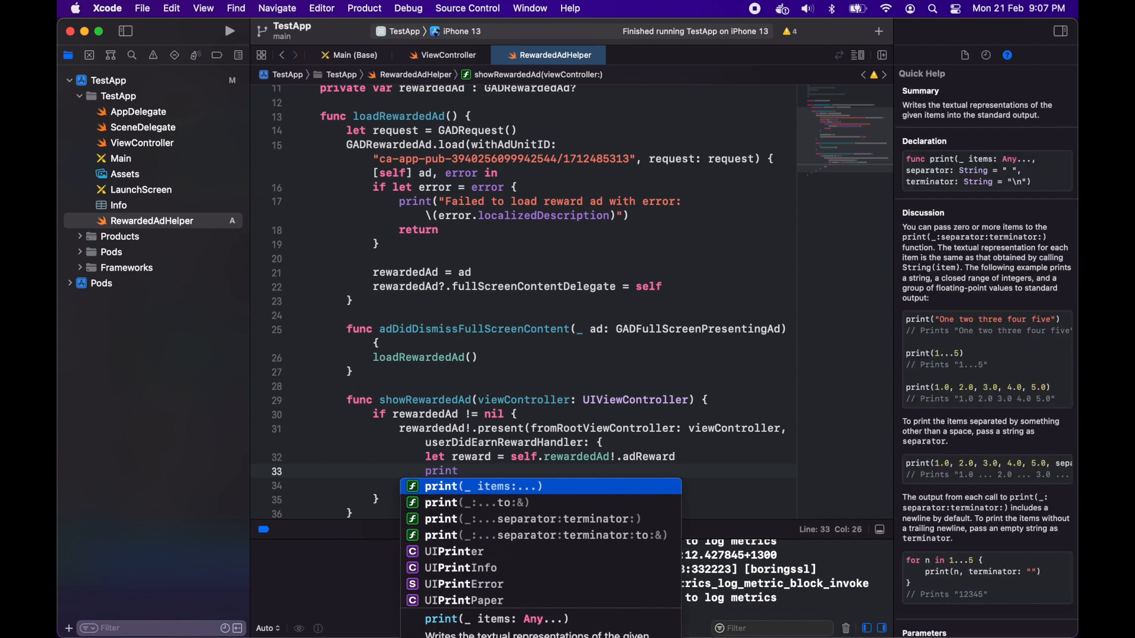
{"action": "type", "text": "(\"\\"}
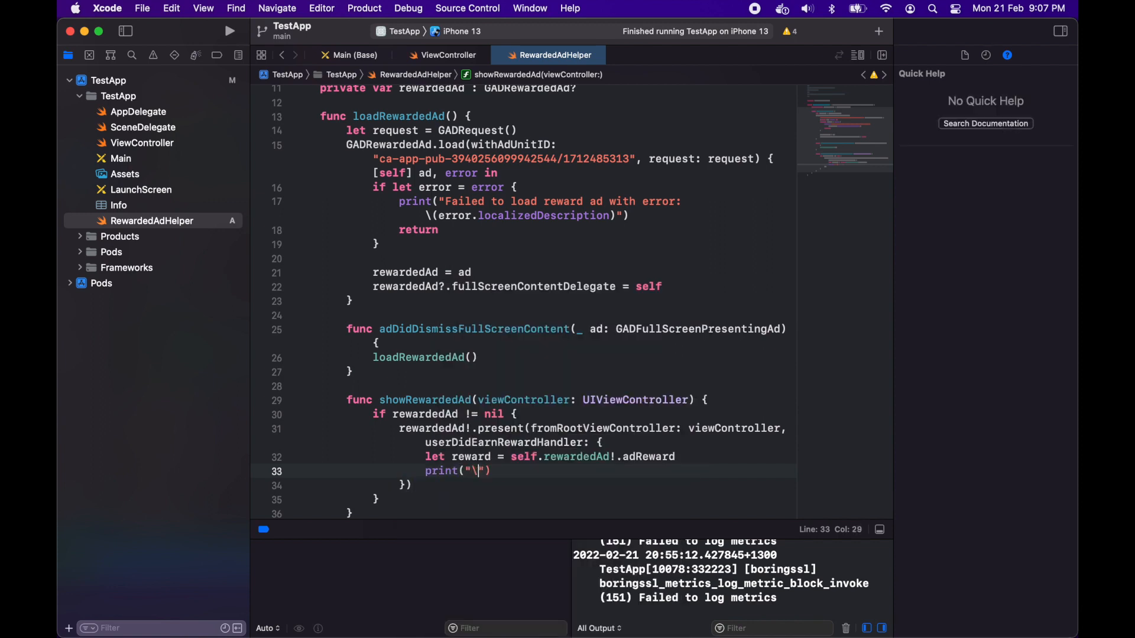
{"action": "type", "text": "ward."}
{"action": "key", "text": "Return"}
{"action": "type", "text": ") \\(reward.type)"}
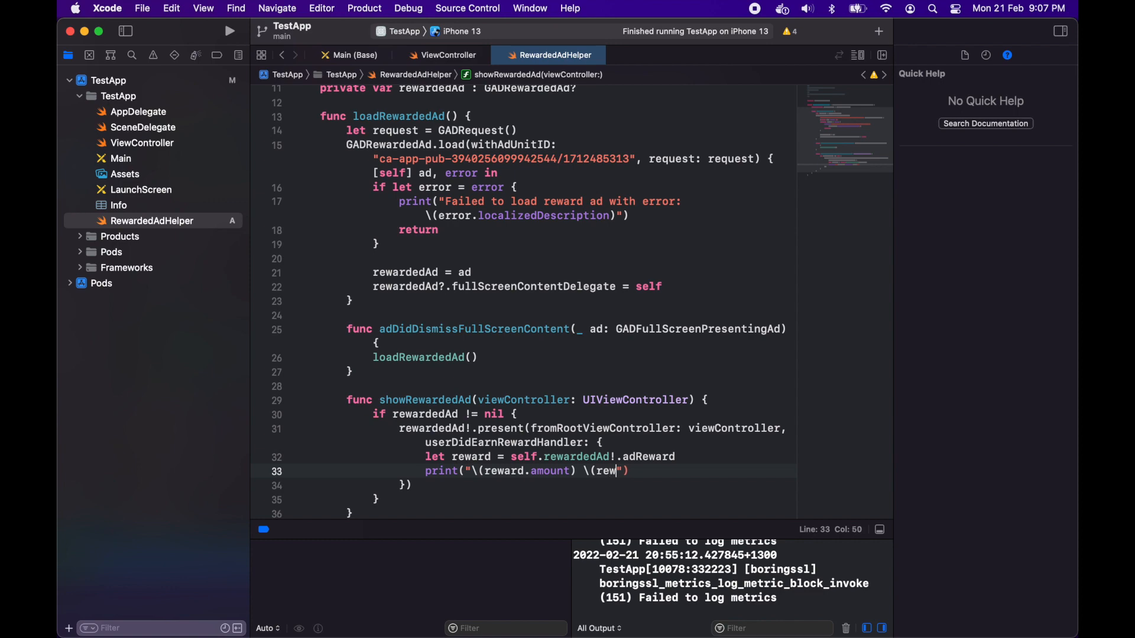
{"action": "scroll", "coordinate": [597, 456], "scroll_direction": "down", "scroll_amount": 3}
Drag a Button above Show Ad in the Main storyboard and title it 'Show Rewarded Ad'.
{"action": "left_click", "coordinate": [598, 447]}
{"action": "scroll", "coordinate": [561, 350], "scroll_direction": "up", "scroll_amount": 5}
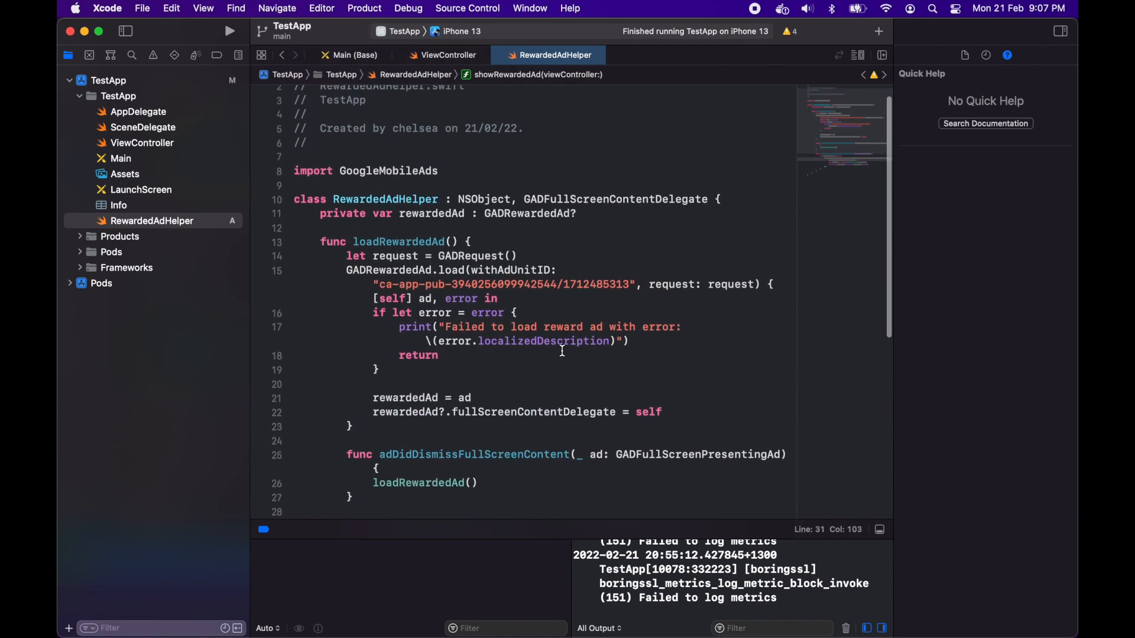
{"action": "scroll", "coordinate": [560, 350], "scroll_direction": "down", "scroll_amount": 1}
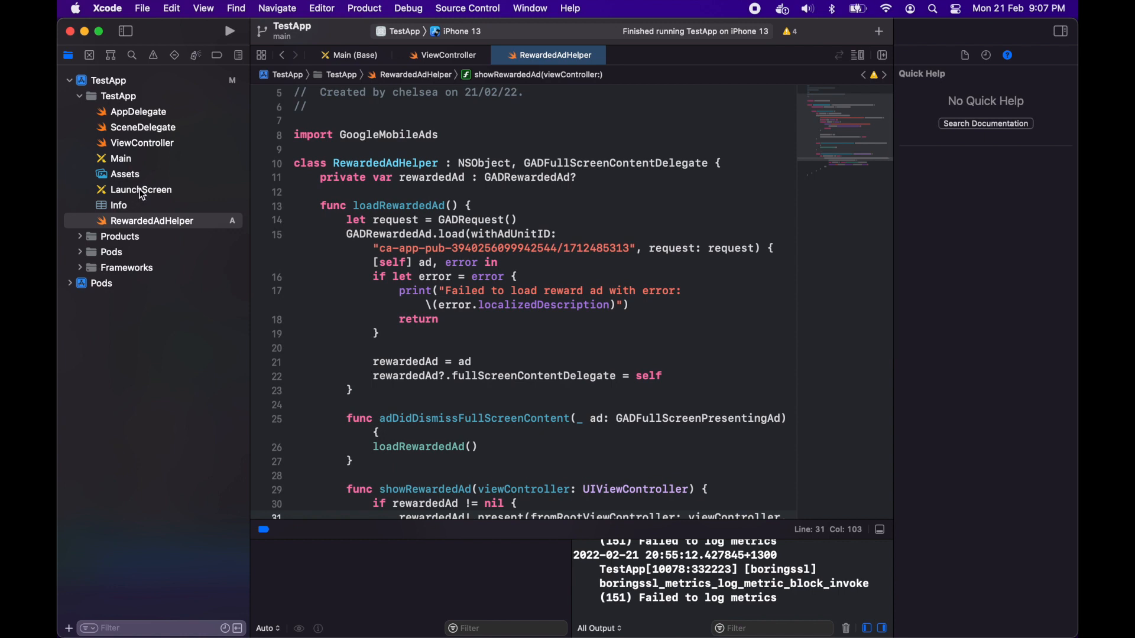
{"action": "left_click", "coordinate": [121, 159]}
{"action": "left_click", "coordinate": [878, 30]}
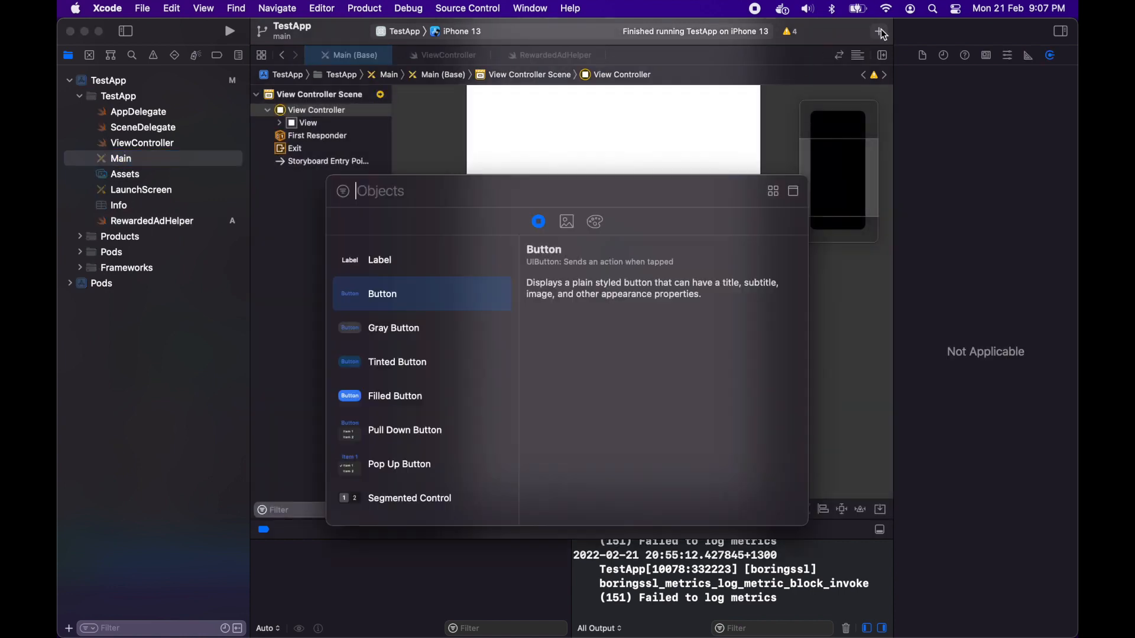
{"action": "left_click_drag", "start_coordinate": [390, 295], "coordinate": [612, 177]}
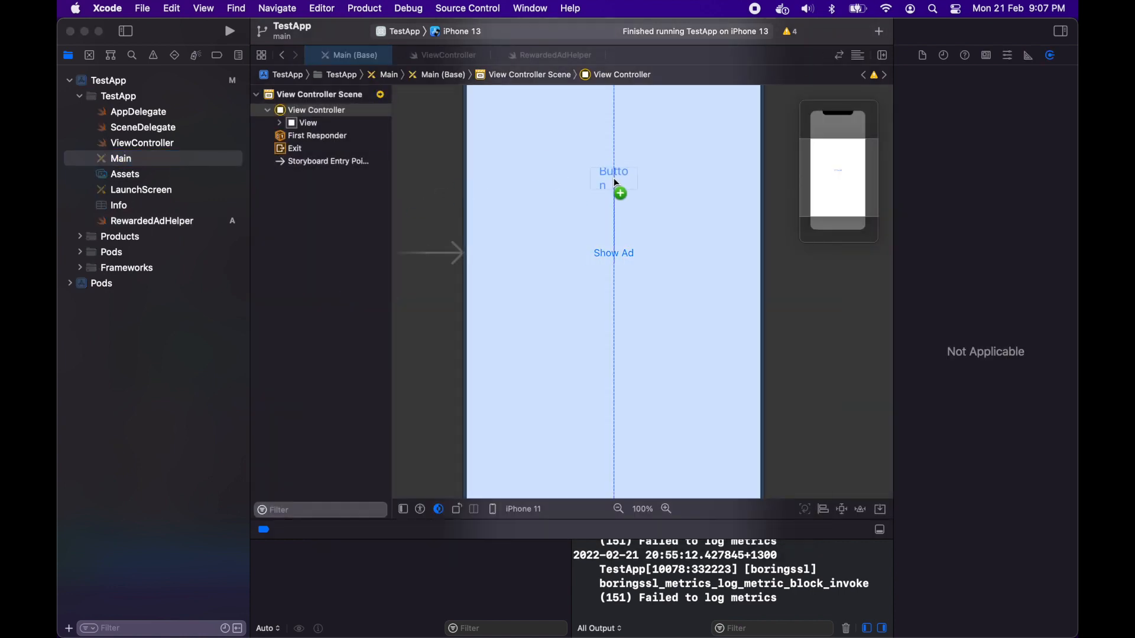
{"action": "double_click", "coordinate": [613, 177]}
{"action": "type", "text": "Sho"}
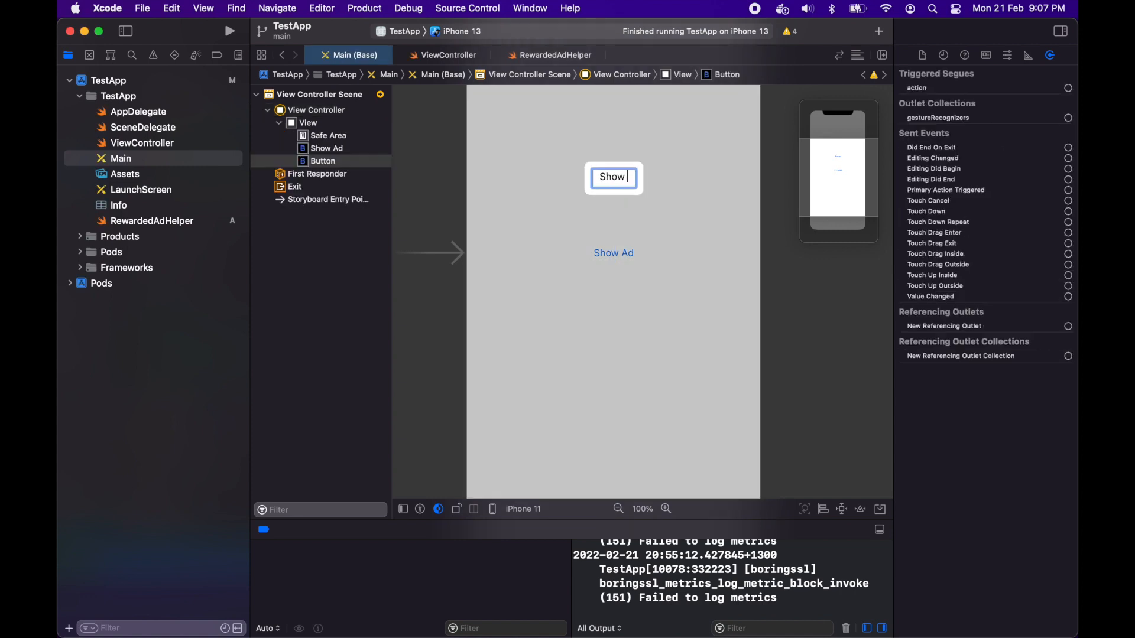
{"action": "type", "text": "warded Ad"}
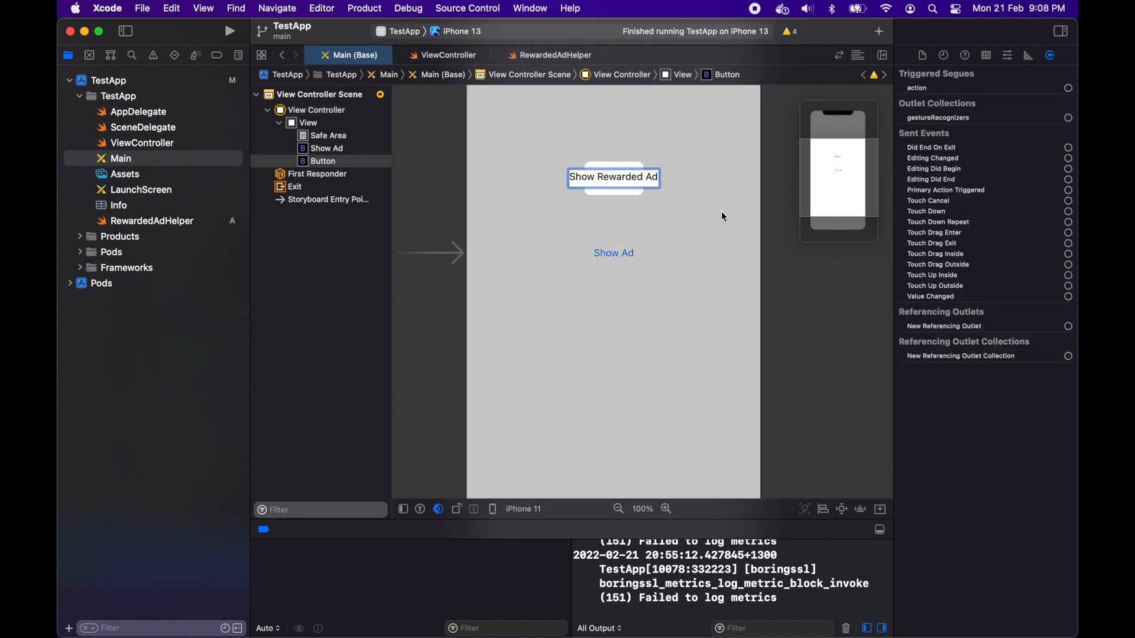
{"action": "left_click", "coordinate": [716, 263]}
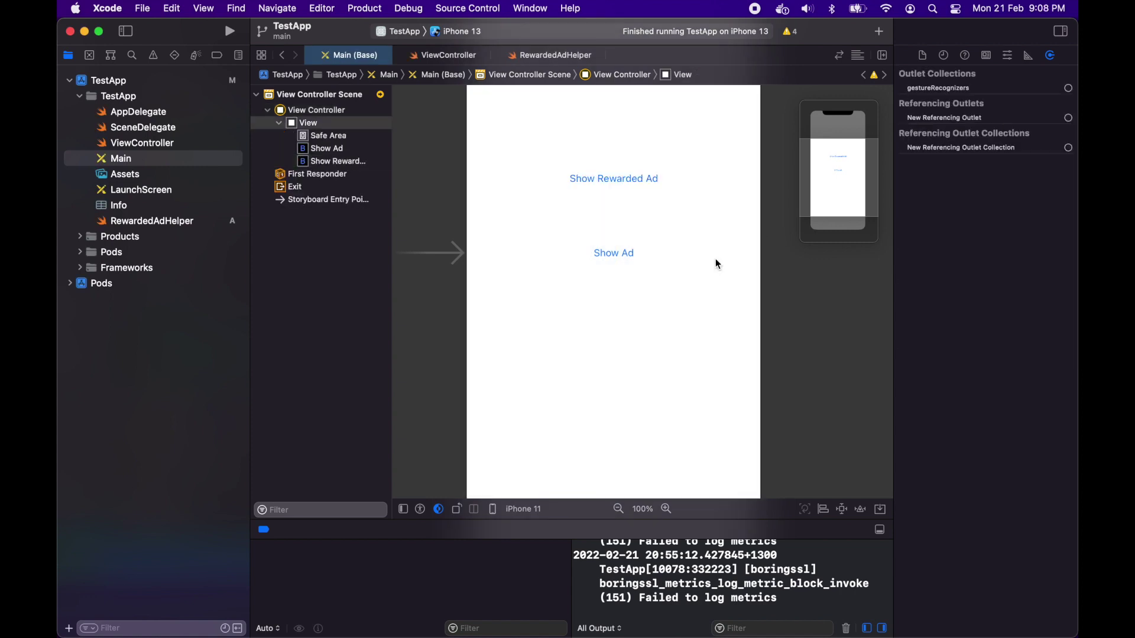
Split the editor into two side-by-side panes for the storyboard and code.
{"action": "left_click", "coordinate": [883, 55]}
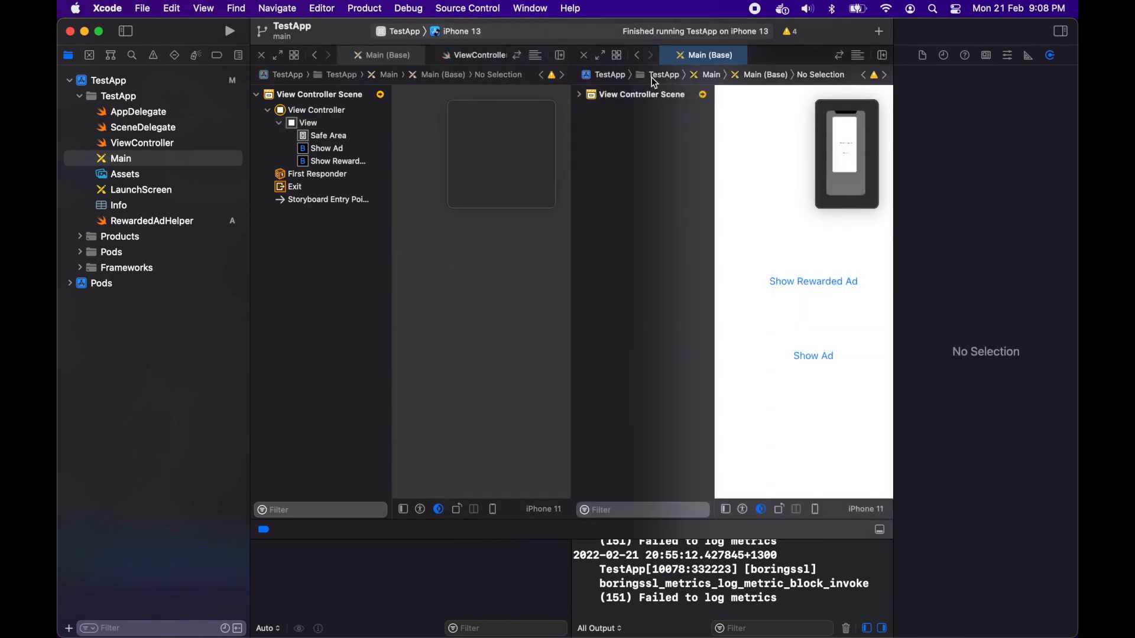
{"action": "left_click", "coordinate": [663, 75]}
Show ViewController.swift beside the storyboard and select the Show Rewarded Ad button.
{"action": "left_click", "coordinate": [794, 120]}
{"action": "scroll", "coordinate": [734, 266], "scroll_direction": "down", "scroll_amount": 10}
{"action": "scroll", "coordinate": [710, 310], "scroll_direction": "down", "scroll_amount": 10}
{"action": "scroll", "coordinate": [701, 355], "scroll_direction": "down", "scroll_amount": 5}
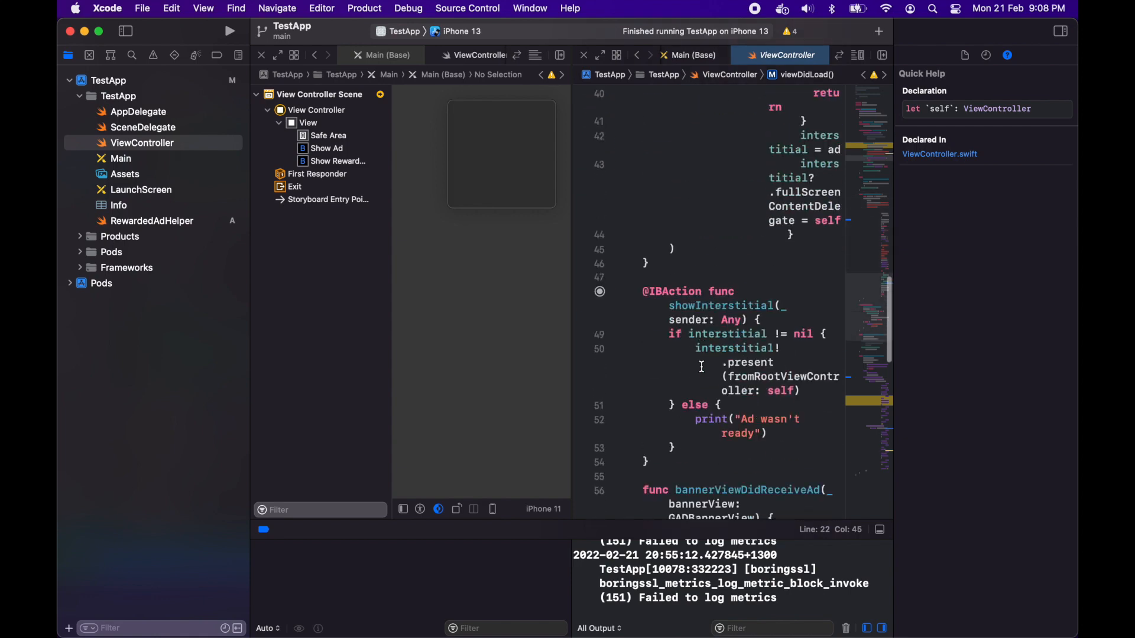
{"action": "scroll", "coordinate": [701, 366], "scroll_direction": "down", "scroll_amount": 5}
{"action": "scroll", "coordinate": [700, 366], "scroll_direction": "down", "scroll_amount": 3}
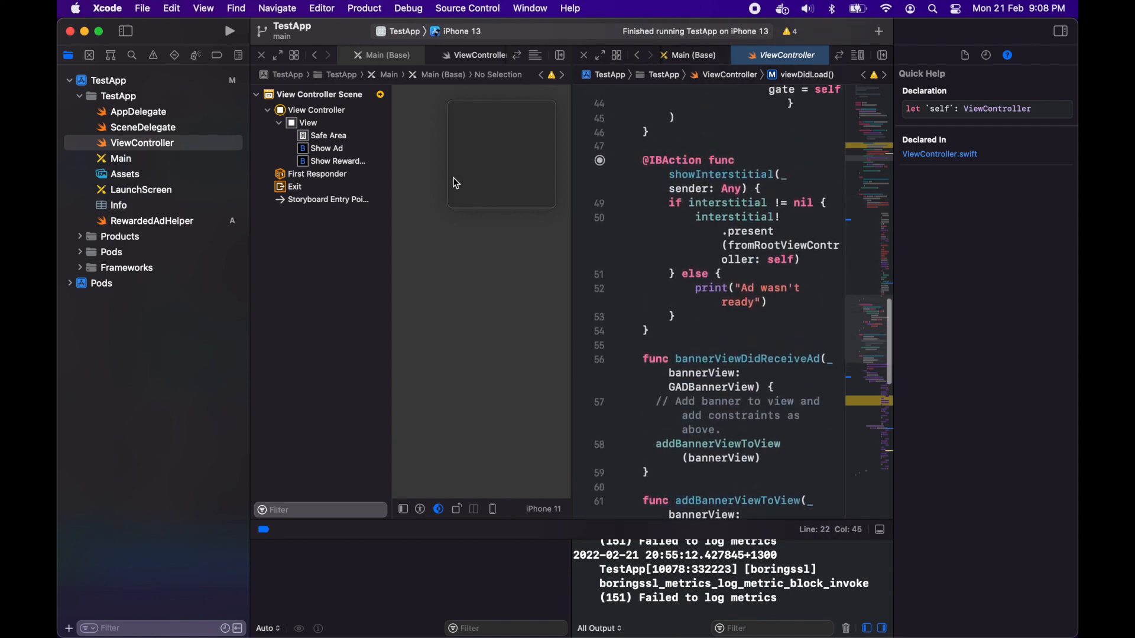
{"action": "scroll", "coordinate": [505, 274], "scroll_direction": "down", "scroll_amount": 3}
{"action": "scroll", "coordinate": [494, 384], "scroll_direction": "right", "scroll_amount": 3}
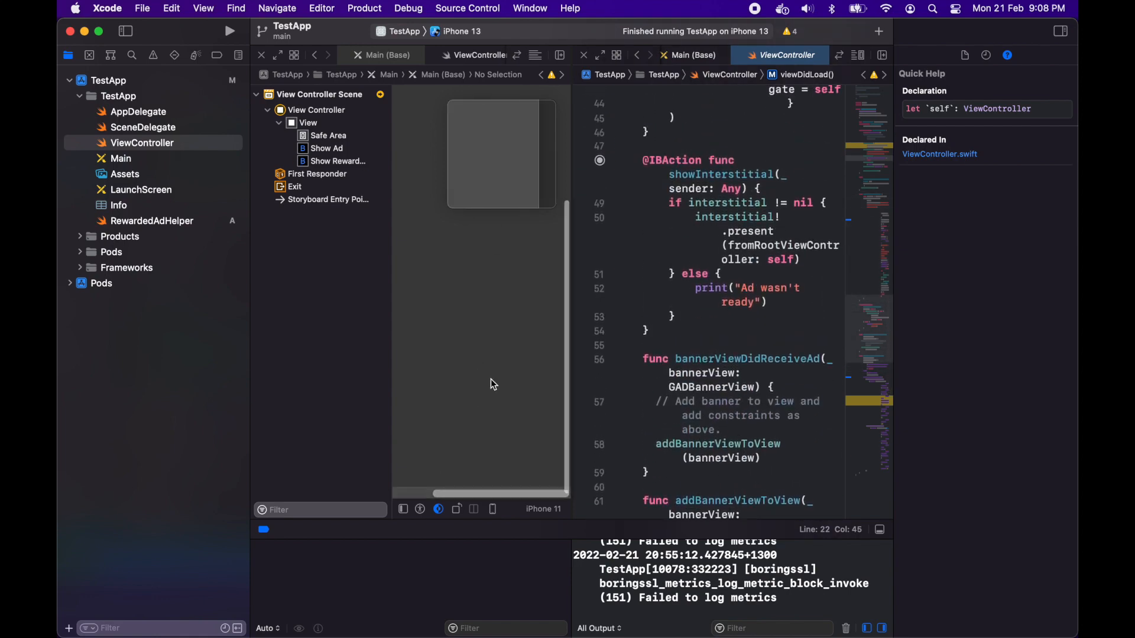
{"action": "key", "text": "ctrl+shift+Tab"}
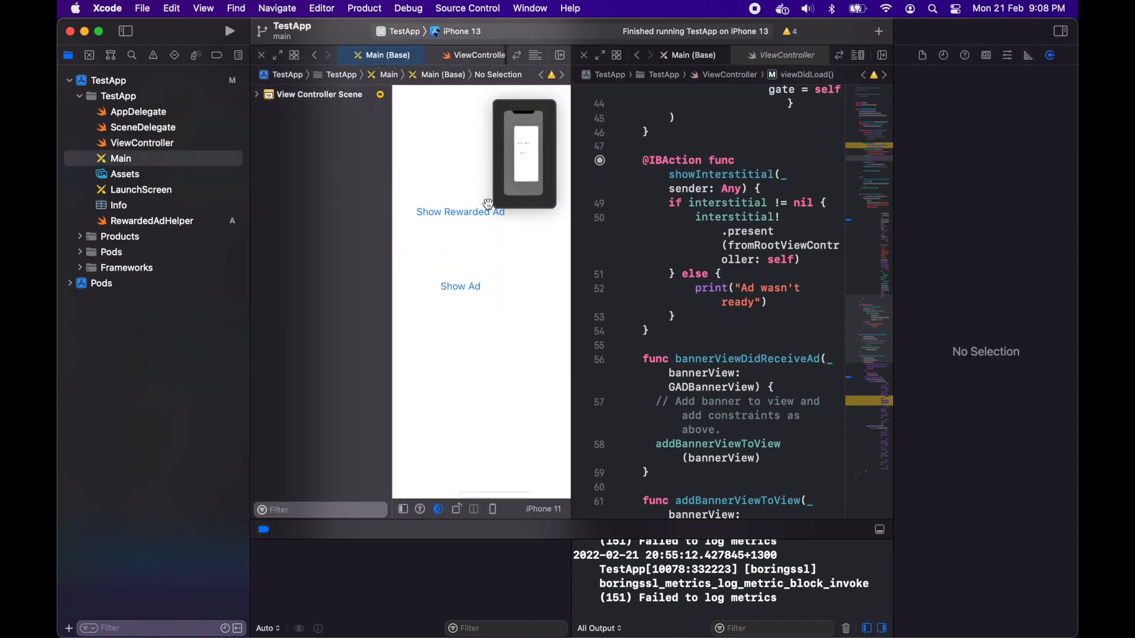
{"action": "left_click", "coordinate": [487, 211]}
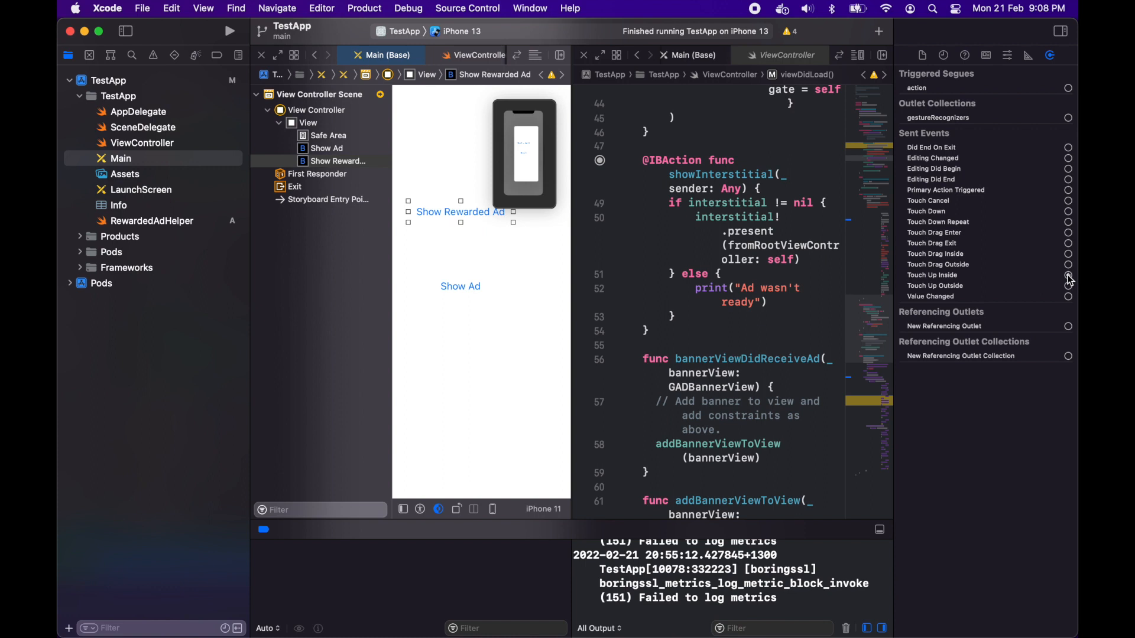
Connect the button's Touch Up Inside event to a new showRewardedAd IBAction in ViewController.
{"action": "left_click_drag", "start_coordinate": [1069, 275], "coordinate": [657, 342]}
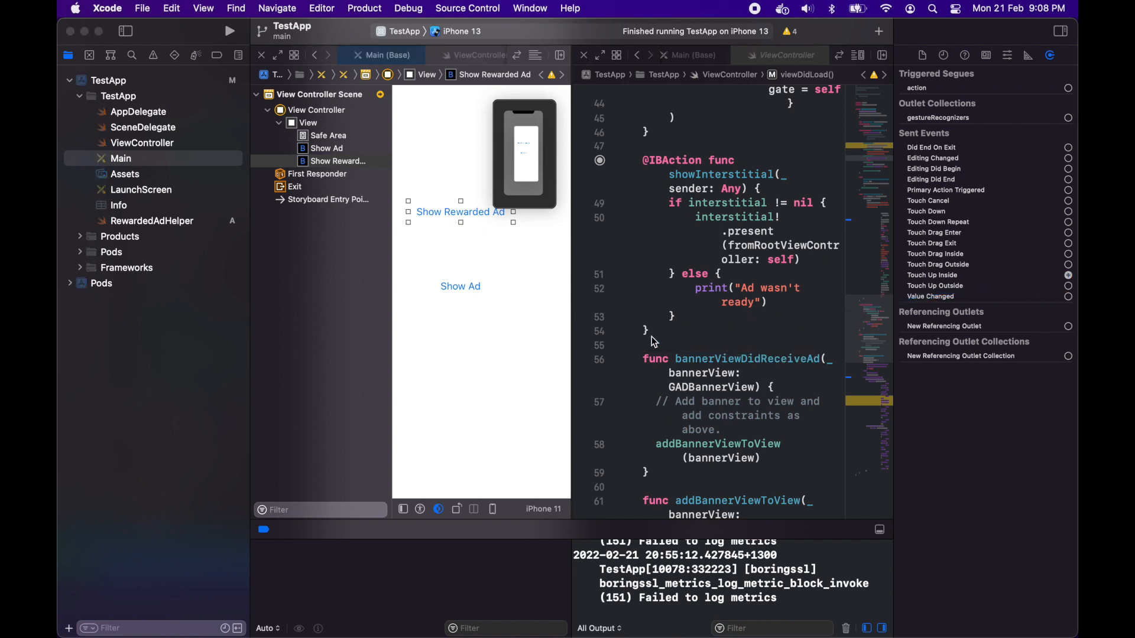
{"action": "type", "text": "showRewardedAd"}
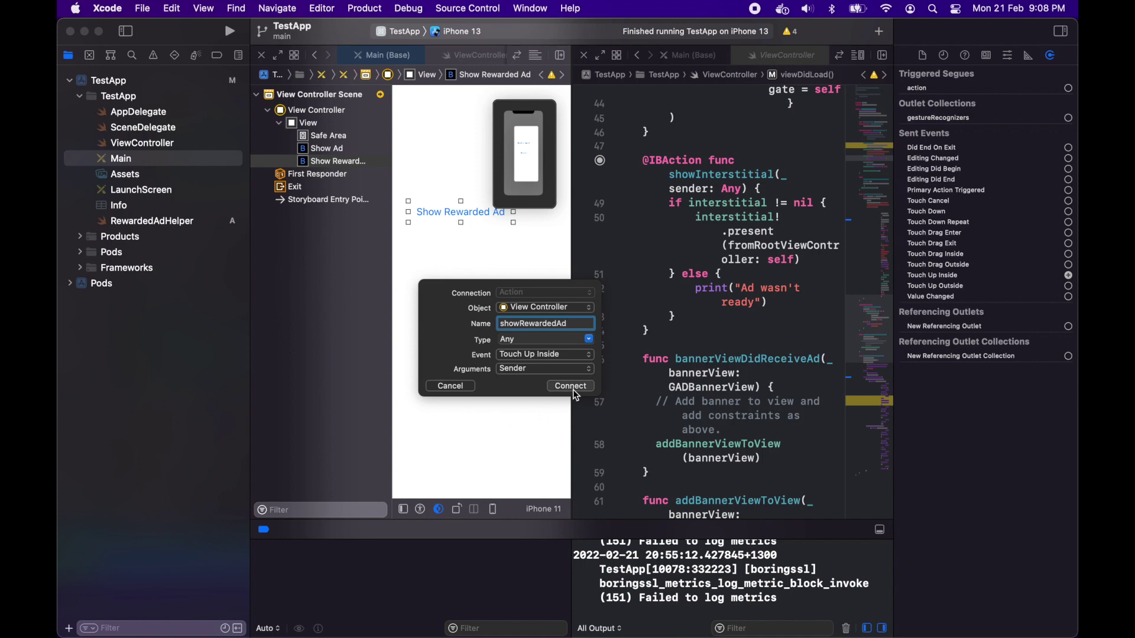
{"action": "left_click", "coordinate": [571, 386]}
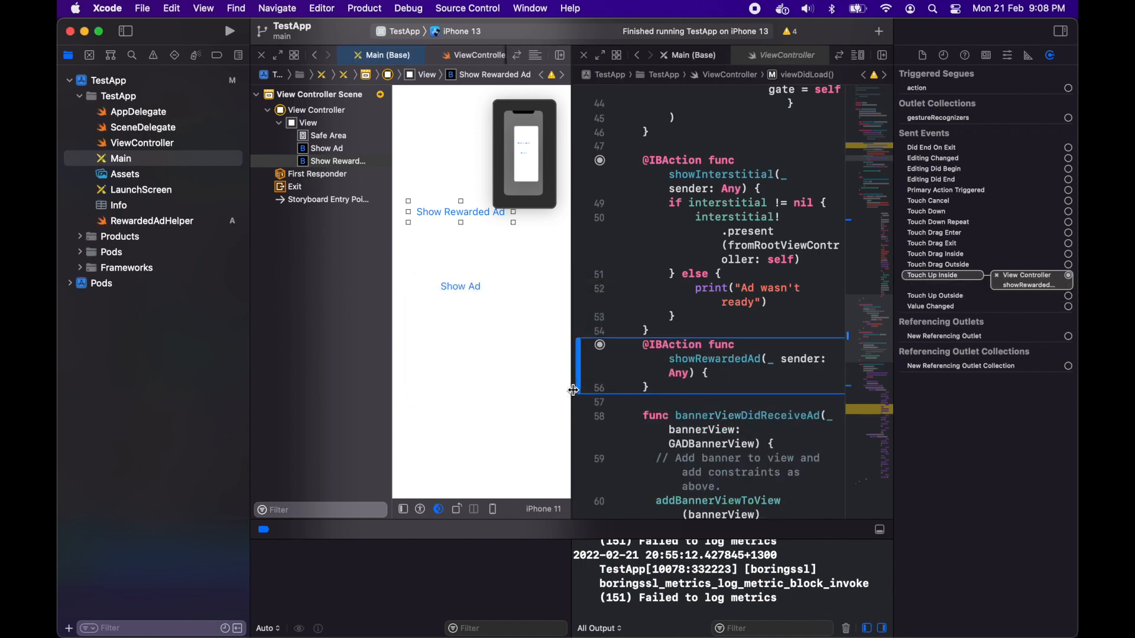
{"action": "key", "text": "Down"}
{"action": "key", "text": "Down"}
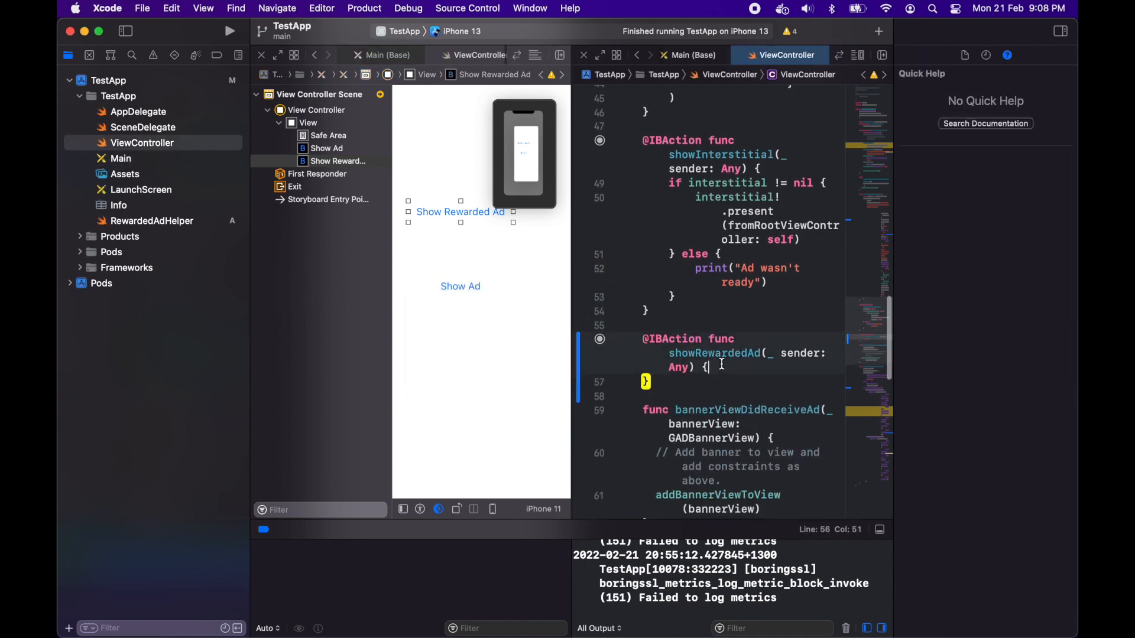
{"action": "key", "text": "End"}
{"action": "key", "text": "Return"}
{"action": "scroll", "coordinate": [733, 367], "scroll_direction": "up", "scroll_amount": 10}
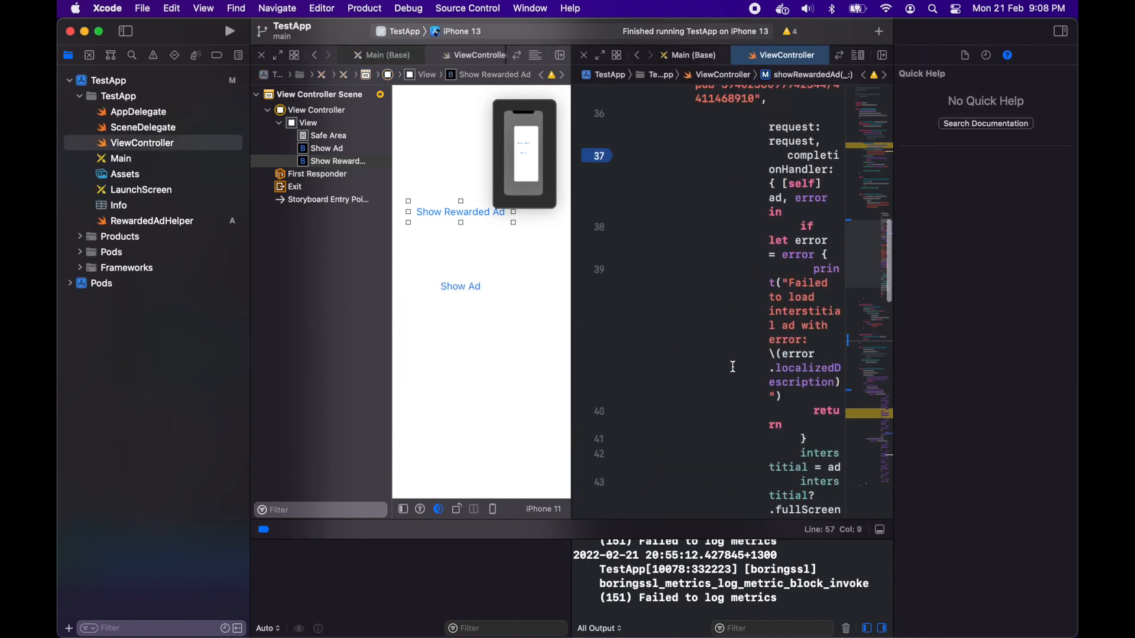
{"action": "scroll", "coordinate": [736, 355], "scroll_direction": "up", "scroll_amount": 10}
{"action": "scroll", "coordinate": [736, 346], "scroll_direction": "up", "scroll_amount": 5}
{"action": "scroll", "coordinate": [738, 343], "scroll_direction": "down", "scroll_amount": 1}
Declare a rewardedAdHelper = RewardedAdHelper() property in ViewController.
{"action": "left_click", "coordinate": [791, 346]}
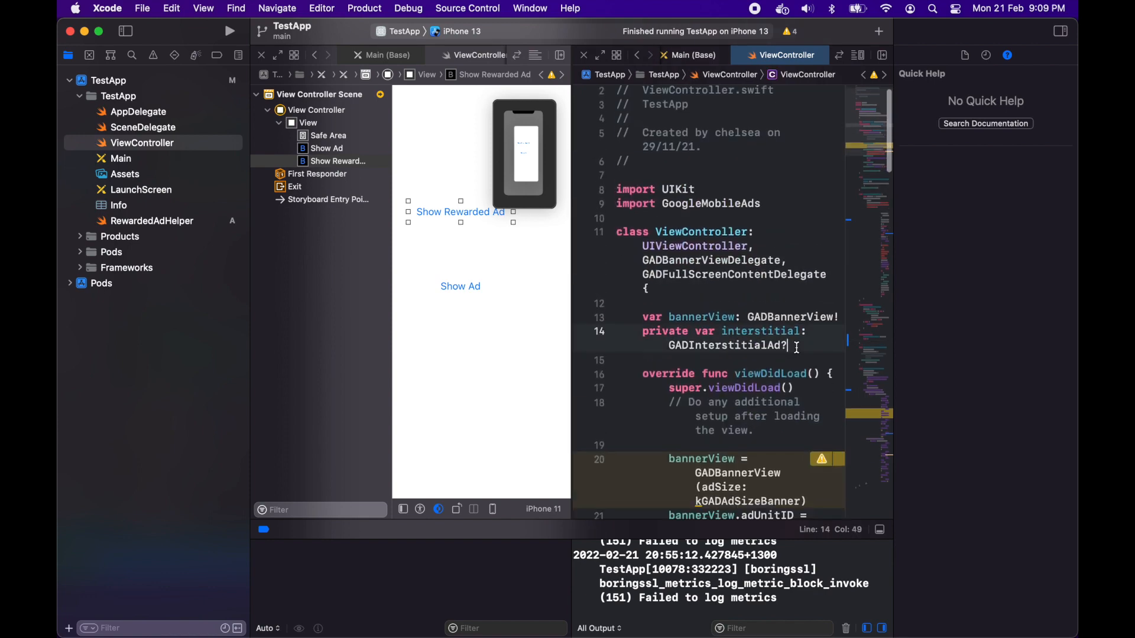
{"action": "key", "text": "Return"}
{"action": "type", "text": "private var r"}
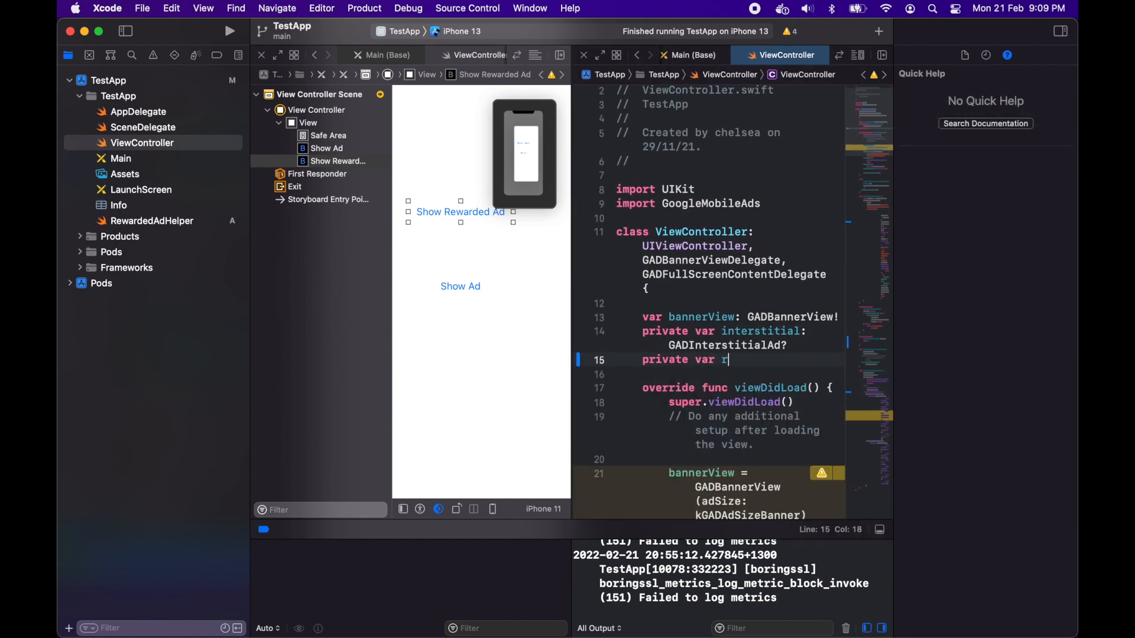
{"action": "type", "text": "dedAdHelper:"}
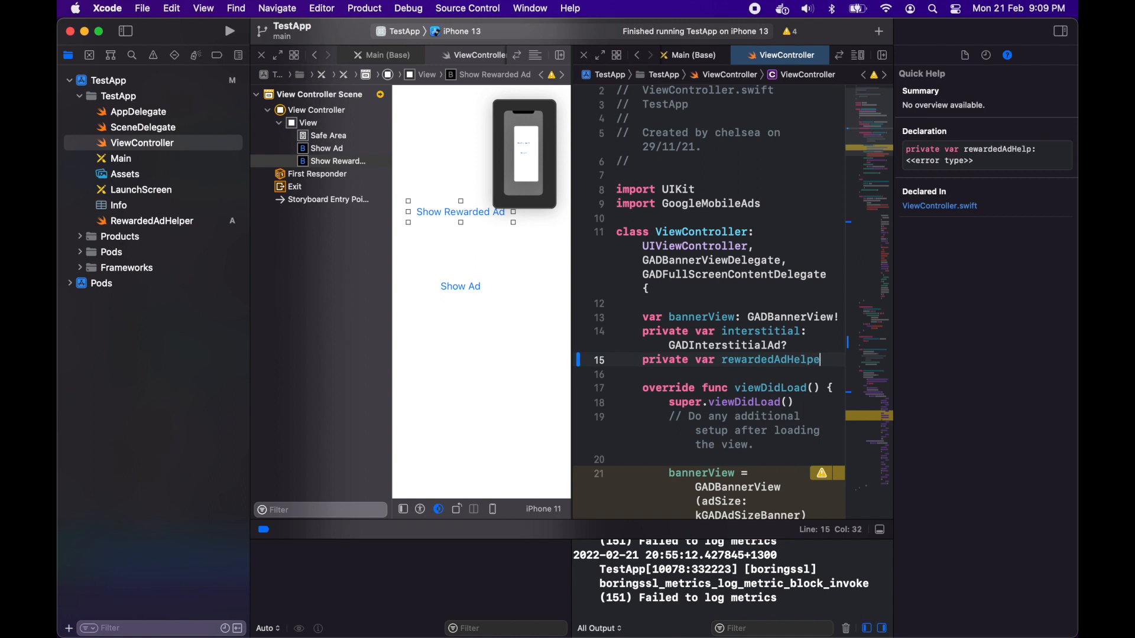
{"action": "key", "text": "BackSpace"}
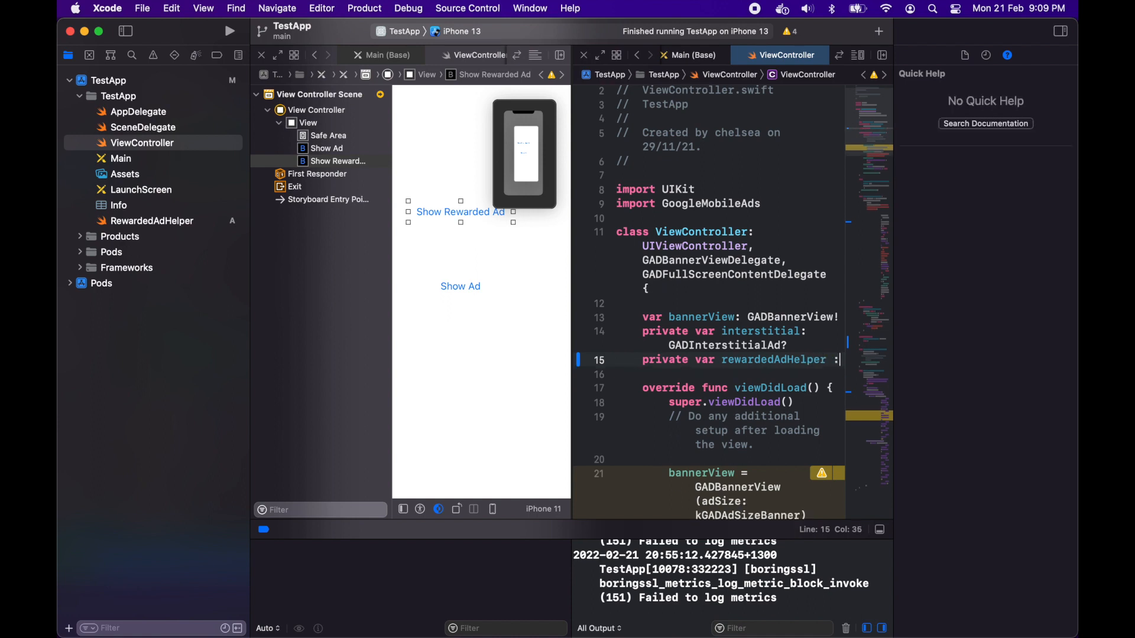
{"action": "key", "text": "Tab"}
{"action": "type", "text": "()"}
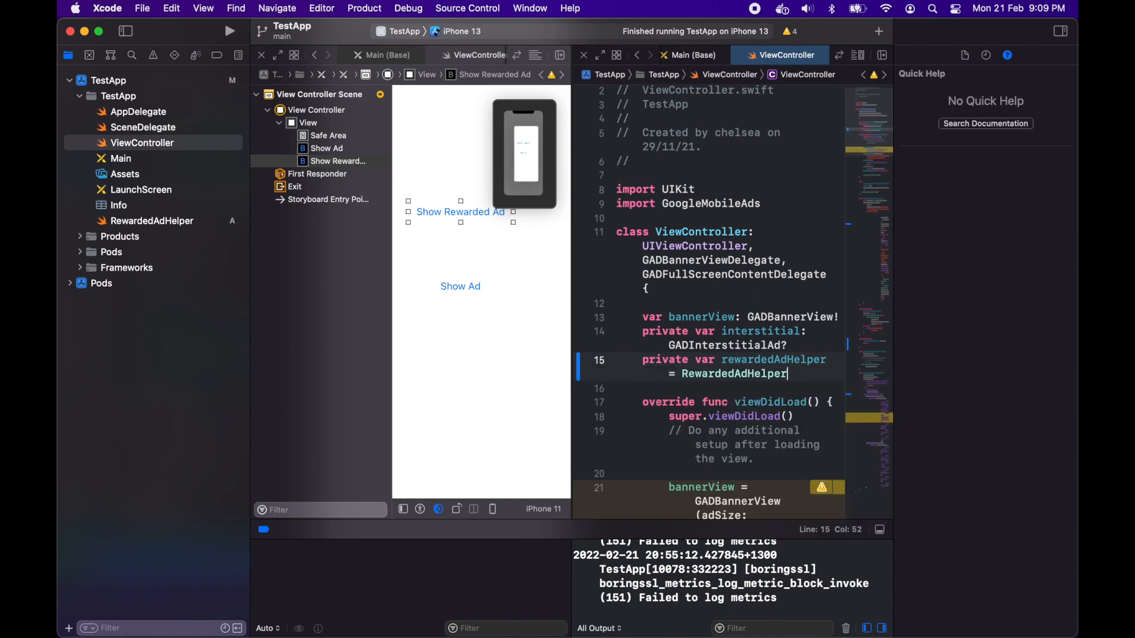
{"action": "scroll", "coordinate": [736, 410], "scroll_direction": "down", "scroll_amount": 10}
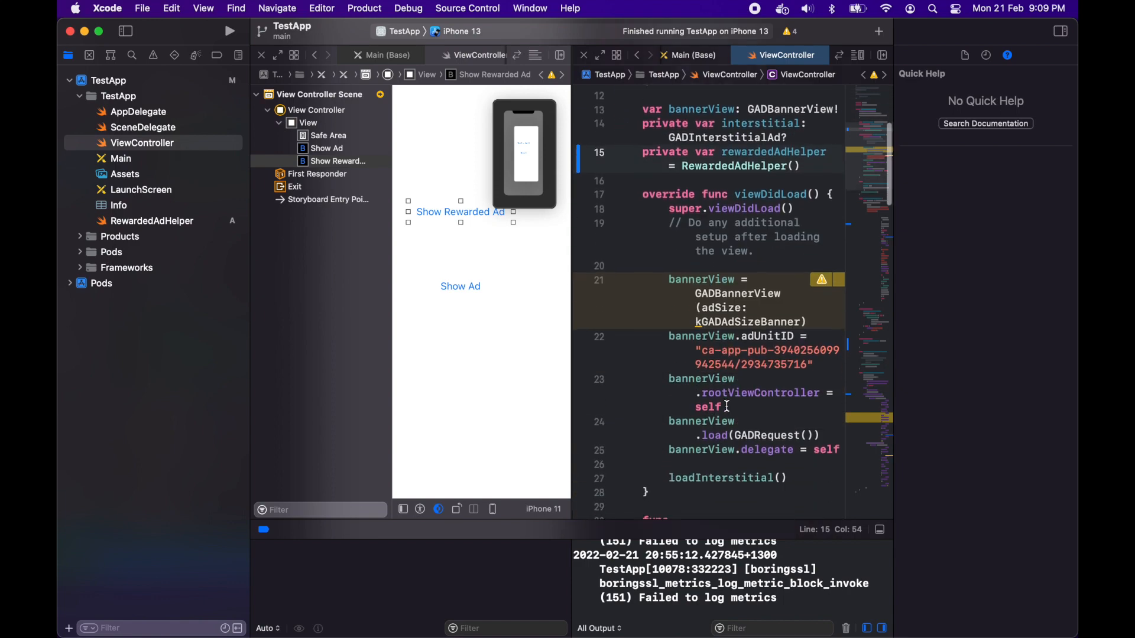
Call rewardedAdHelper.loadRewardedAd() at the end of viewDidLoad.
{"action": "left_click", "coordinate": [789, 402]}
{"action": "key", "text": "Return"}
{"action": "type", "text": "rew"}
{"action": "key", "text": "Tab"}
{"action": "type", "text": "."}
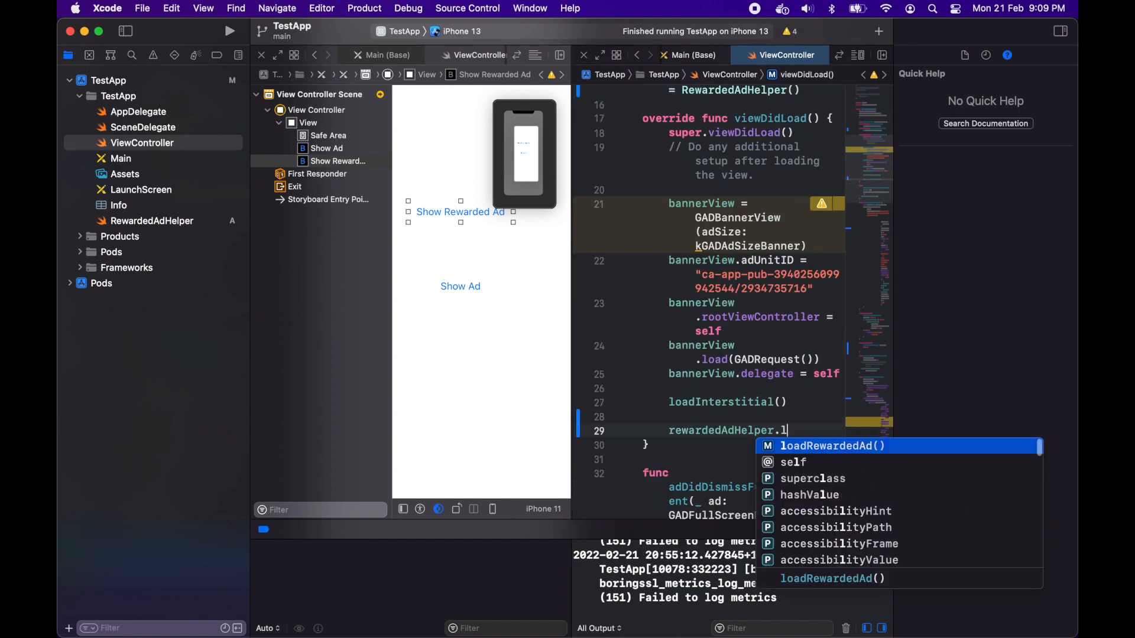
{"action": "key", "text": "Tab"}
{"action": "scroll", "coordinate": [736, 468], "scroll_direction": "down", "scroll_amount": 10}
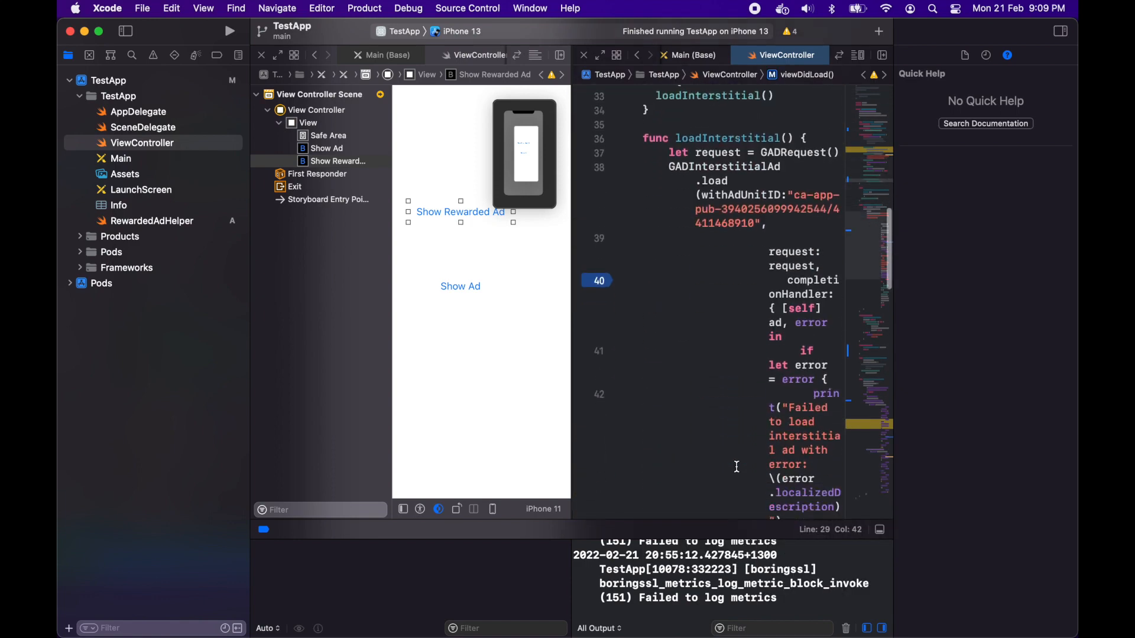
{"action": "scroll", "coordinate": [736, 467], "scroll_direction": "down", "scroll_amount": 10}
{"action": "scroll", "coordinate": [737, 469], "scroll_direction": "down", "scroll_amount": 1}
Start the rewardedAdHelper call inside the showRewardedAd IBAction.
{"action": "left_click", "coordinate": [710, 363]}
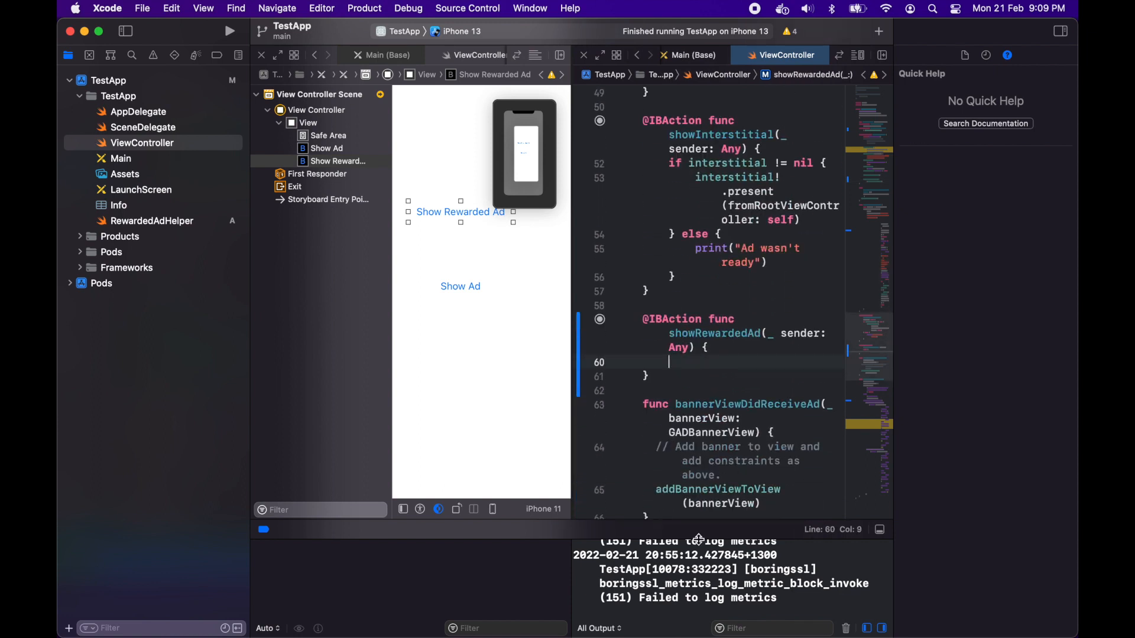
{"action": "type", "text": "rew"}
{"action": "key", "text": "Tab"}
{"action": "type", "text": ".sh"}
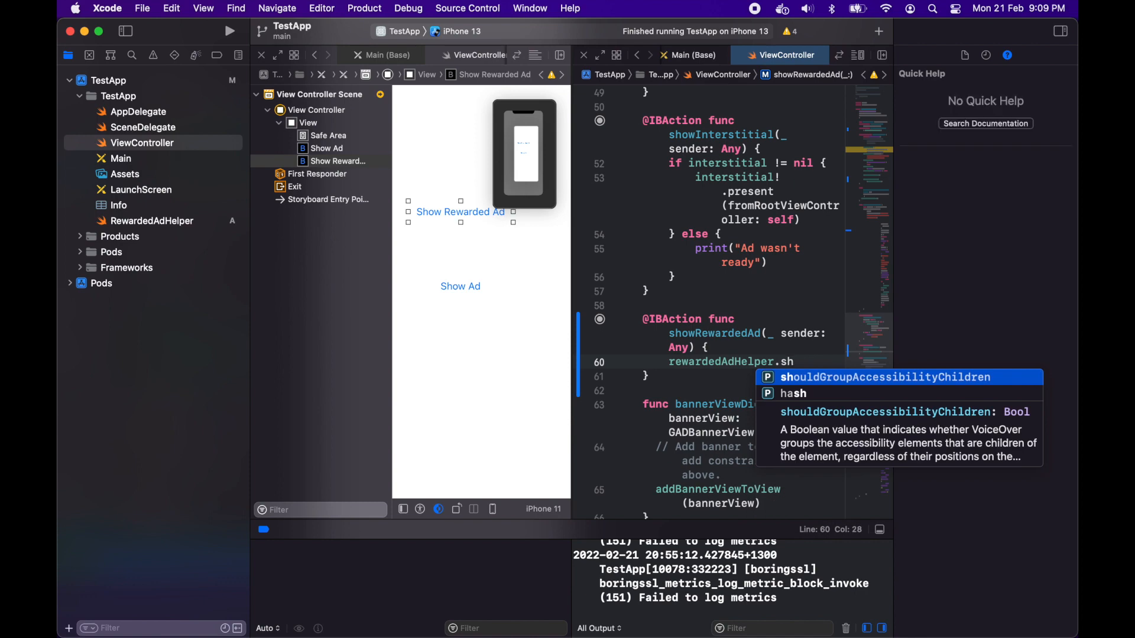
{"action": "type", "text": "ow"}
{"action": "key", "text": "BackSpace"}
{"action": "key", "text": "BackSpace"}
{"action": "key", "text": "BackSpace"}
{"action": "key", "text": "BackSpace"}
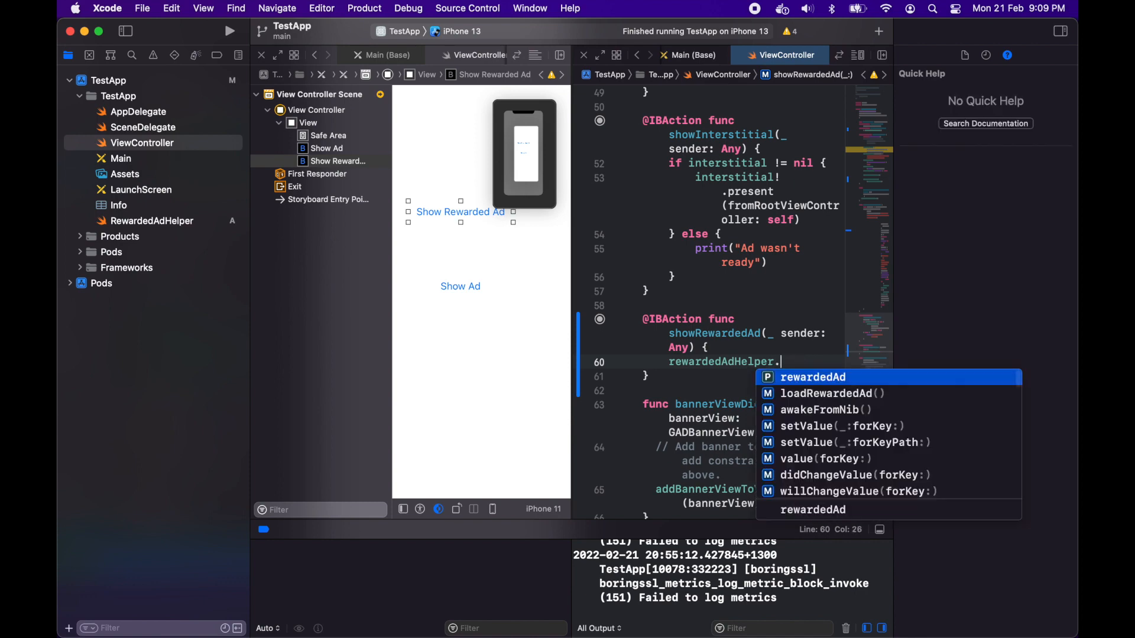
Cut the nested adDidDismiss and showRewardedAd functions and paste them at RewardedAdHelper's class top level.
{"action": "left_click", "coordinate": [152, 220]}
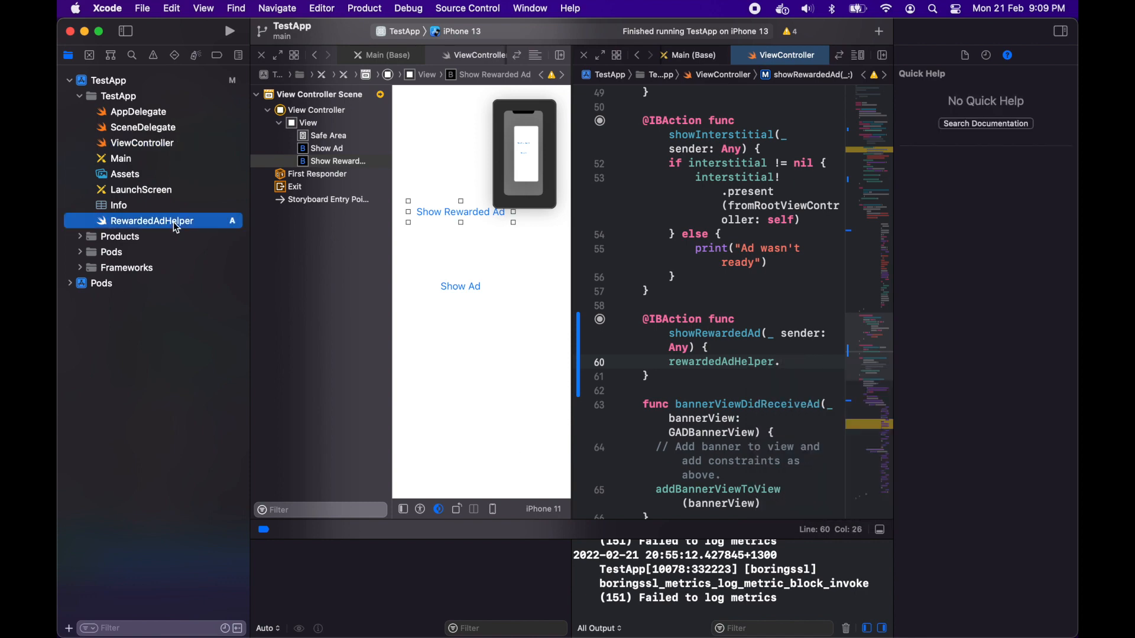
{"action": "scroll", "coordinate": [747, 337], "scroll_direction": "down", "scroll_amount": 5}
{"action": "scroll", "coordinate": [748, 337], "scroll_direction": "down", "scroll_amount": 5}
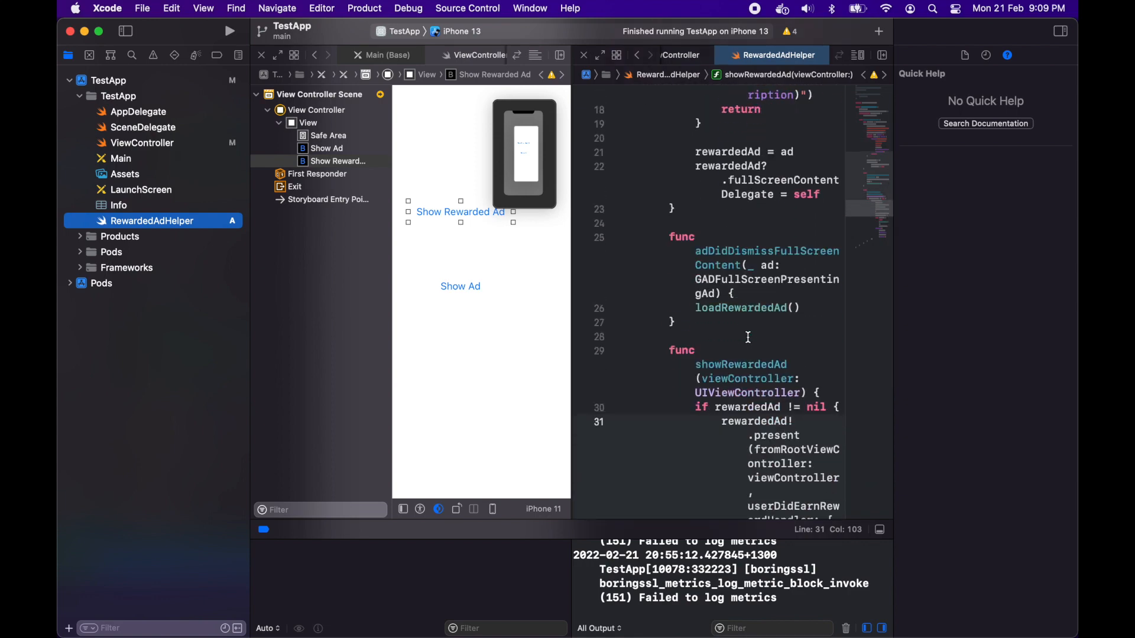
{"action": "scroll", "coordinate": [748, 337], "scroll_direction": "up", "scroll_amount": 5}
{"action": "scroll", "coordinate": [748, 338], "scroll_direction": "up", "scroll_amount": 3}
{"action": "scroll", "coordinate": [748, 337], "scroll_direction": "down", "scroll_amount": 10}
{"action": "scroll", "coordinate": [748, 337], "scroll_direction": "down", "scroll_amount": 3}
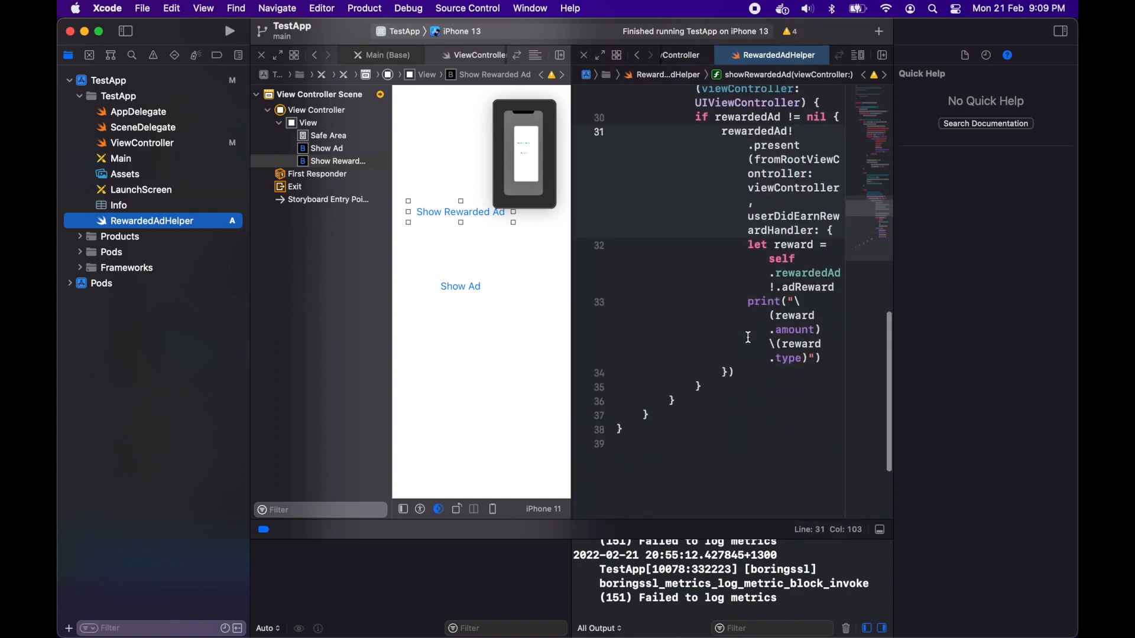
{"action": "scroll", "coordinate": [748, 337], "scroll_direction": "up", "scroll_amount": 2}
{"action": "left_click_drag", "start_coordinate": [676, 470], "coordinate": [643, 98]}
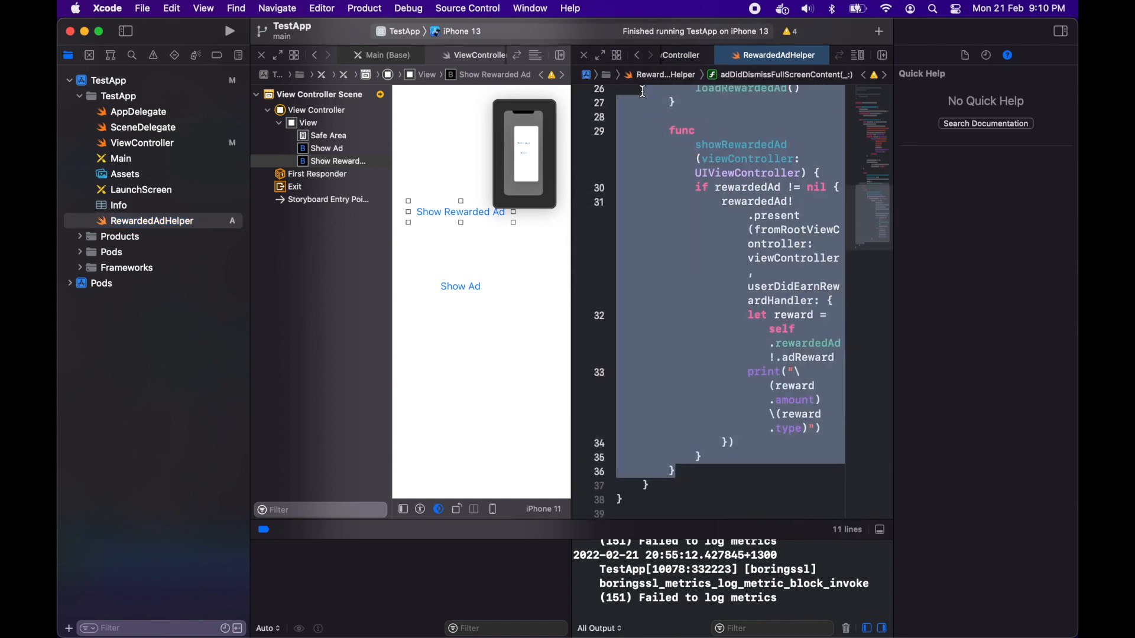
{"action": "scroll", "coordinate": [748, 337], "scroll_direction": "up", "scroll_amount": 5}
{"action": "left_click", "coordinate": [667, 229]}
{"action": "left_click_drag", "start_coordinate": [667, 224], "coordinate": [734, 280]}
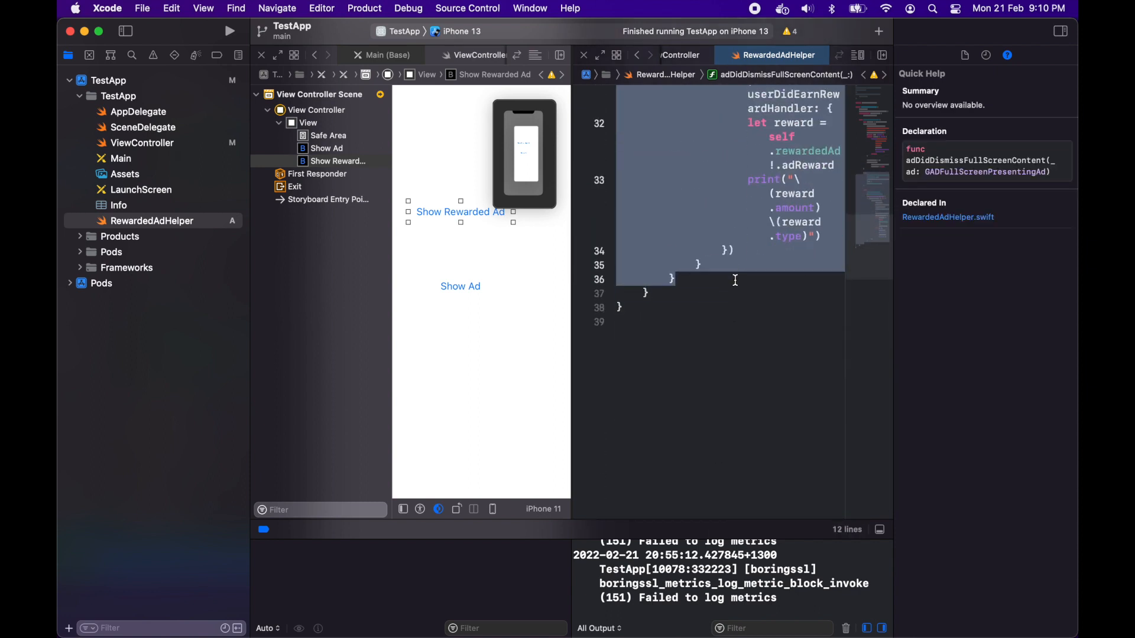
{"action": "key", "text": "super+x"}
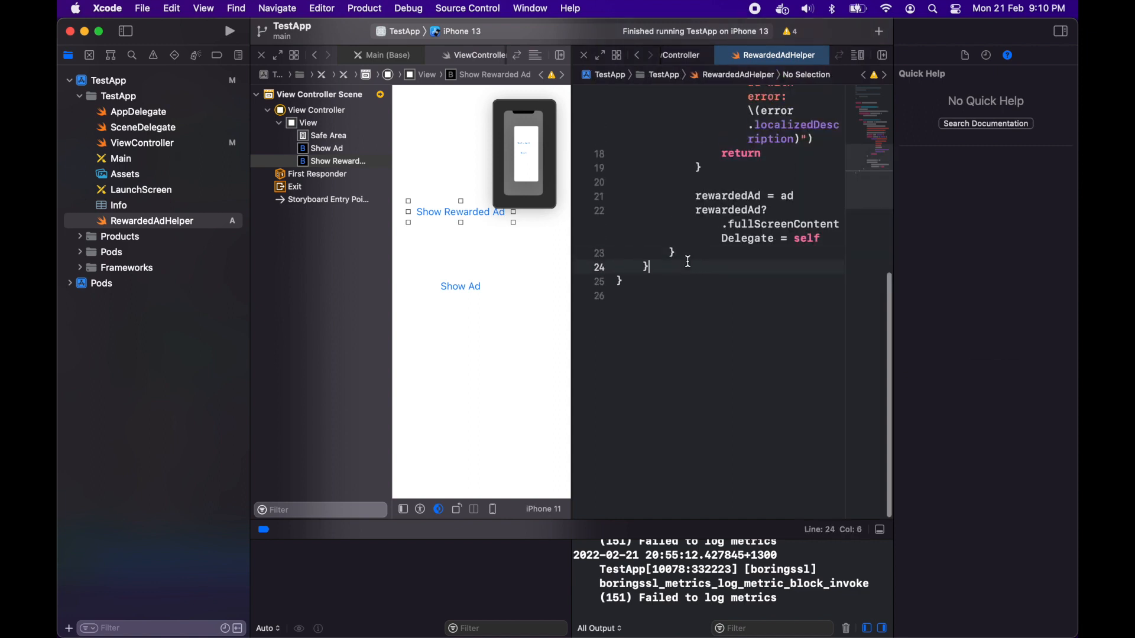
{"action": "key", "text": "super+v"}
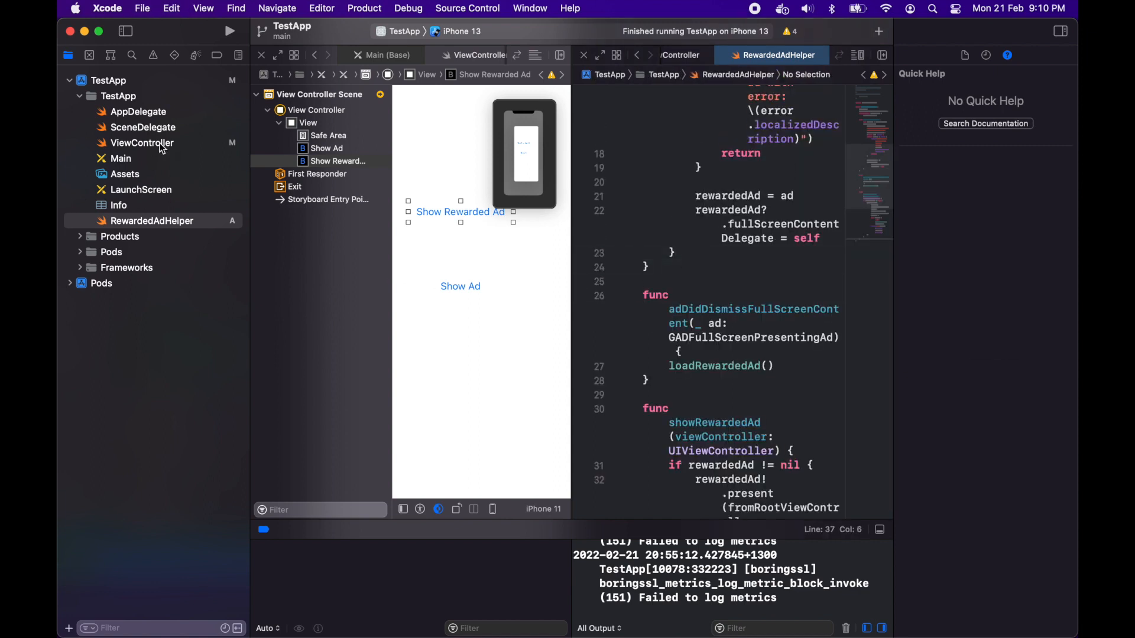
{"action": "left_click", "coordinate": [141, 143]}
Complete rewardedAdHelper.showRewardedAd(viewController: self) in ViewController and save.
{"action": "key", "text": "Return"}
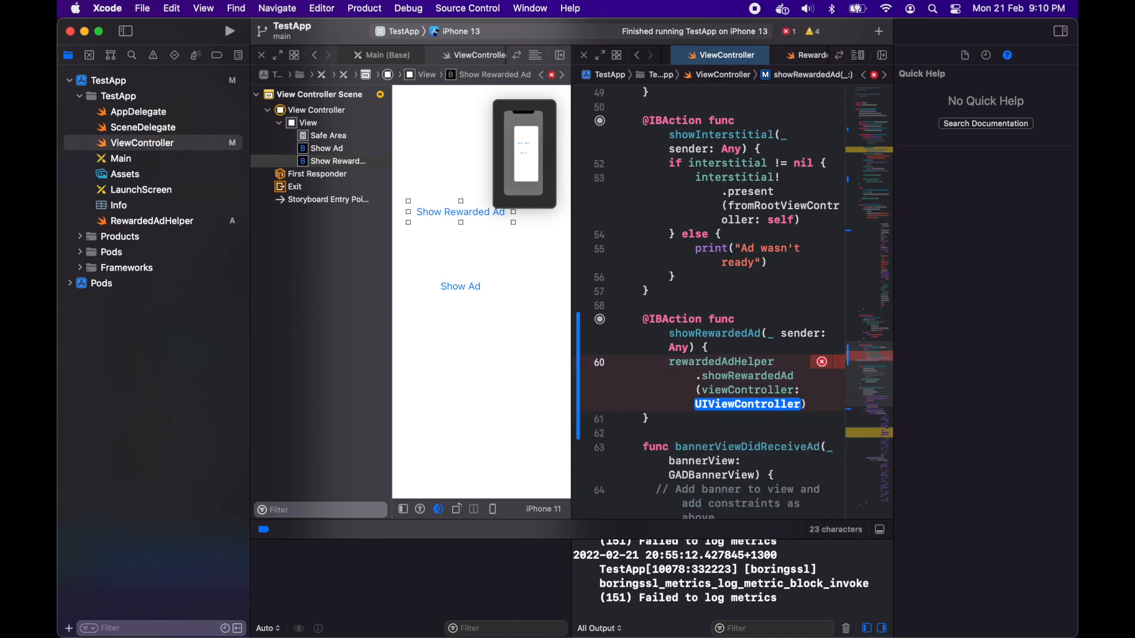
{"action": "type", "text": "self"}
{"action": "key", "text": "Return"}
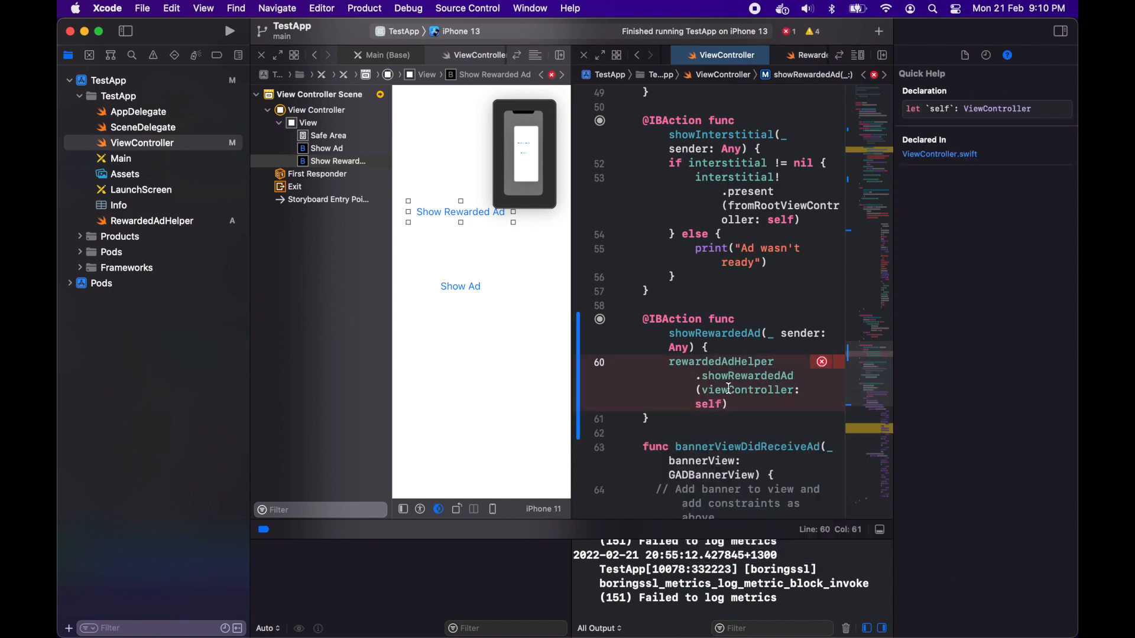
{"action": "key", "text": "super+s"}
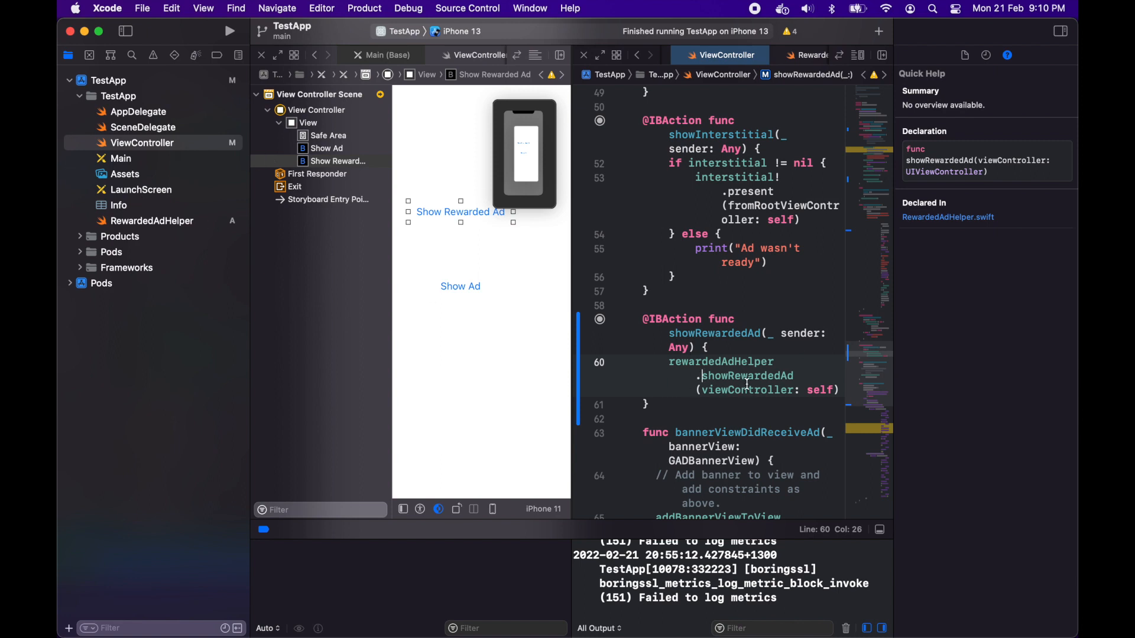
Add an else branch in RewardedAdHelper printing 'RewardedAd wasn't ready' when no ad is loaded.
{"action": "left_click", "coordinate": [152, 221]}
{"action": "scroll", "coordinate": [723, 404], "scroll_direction": "down", "scroll_amount": 5}
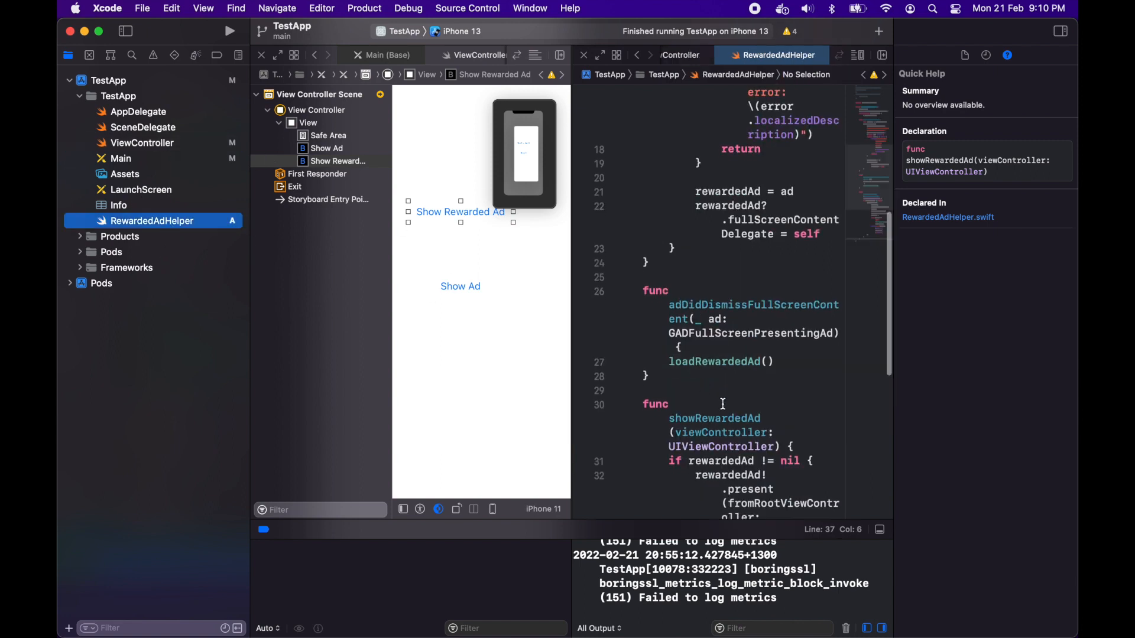
{"action": "scroll", "coordinate": [723, 405], "scroll_direction": "down", "scroll_amount": 5}
{"action": "scroll", "coordinate": [723, 405], "scroll_direction": "down", "scroll_amount": 5}
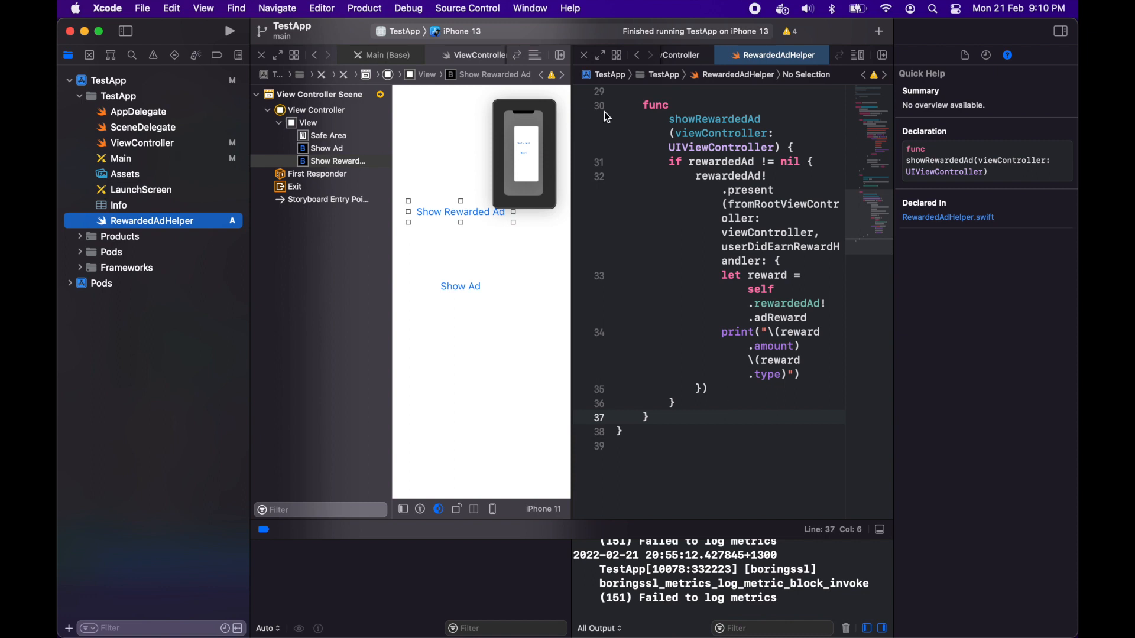
{"action": "left_click", "coordinate": [702, 400]}
{"action": "type", "text": "else {"}
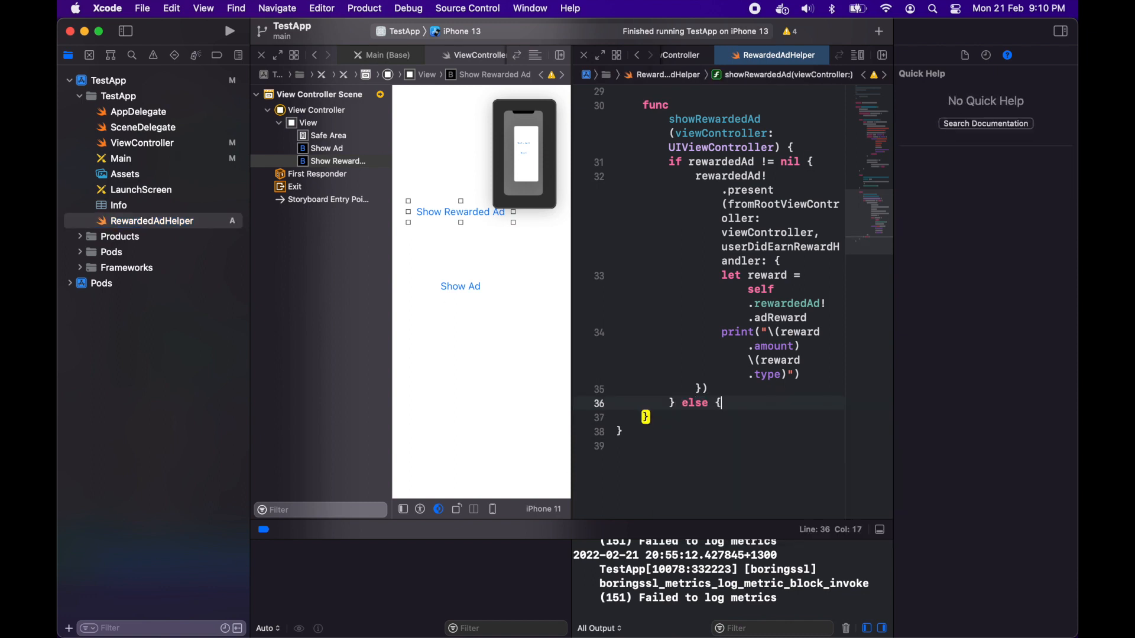
{"action": "key", "text": "Return"}
{"action": "type", "text": "print"}
{"action": "key", "text": "Return"}
{"action": "type", "text": "\"Add"}
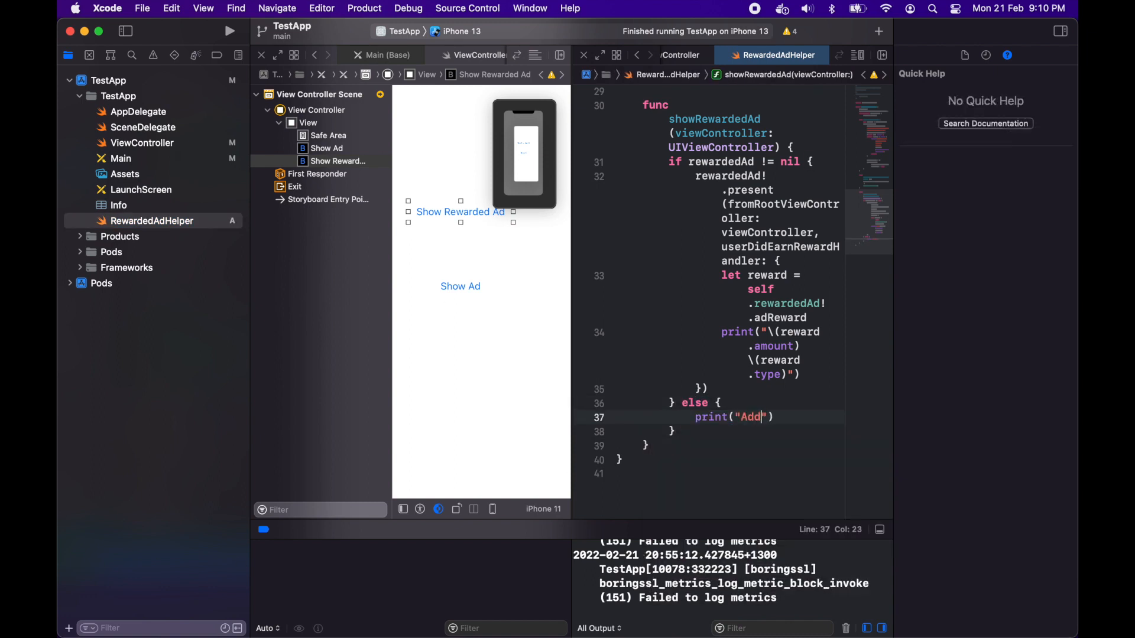
{"action": "type", "text": " ready"}
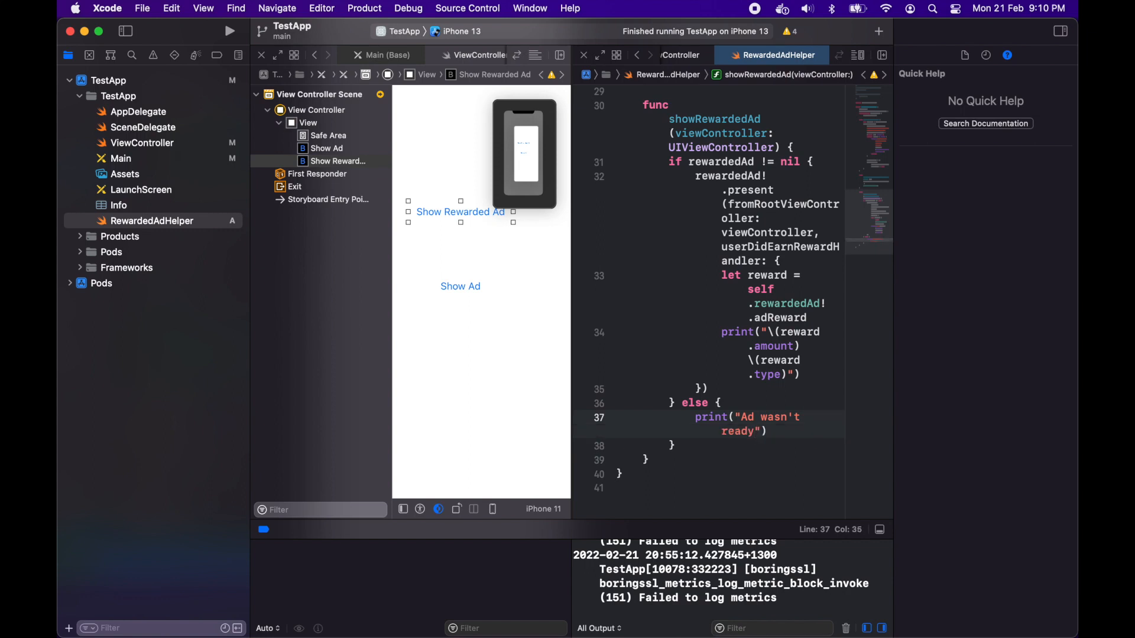
{"action": "type", "text": "Rewarded"}
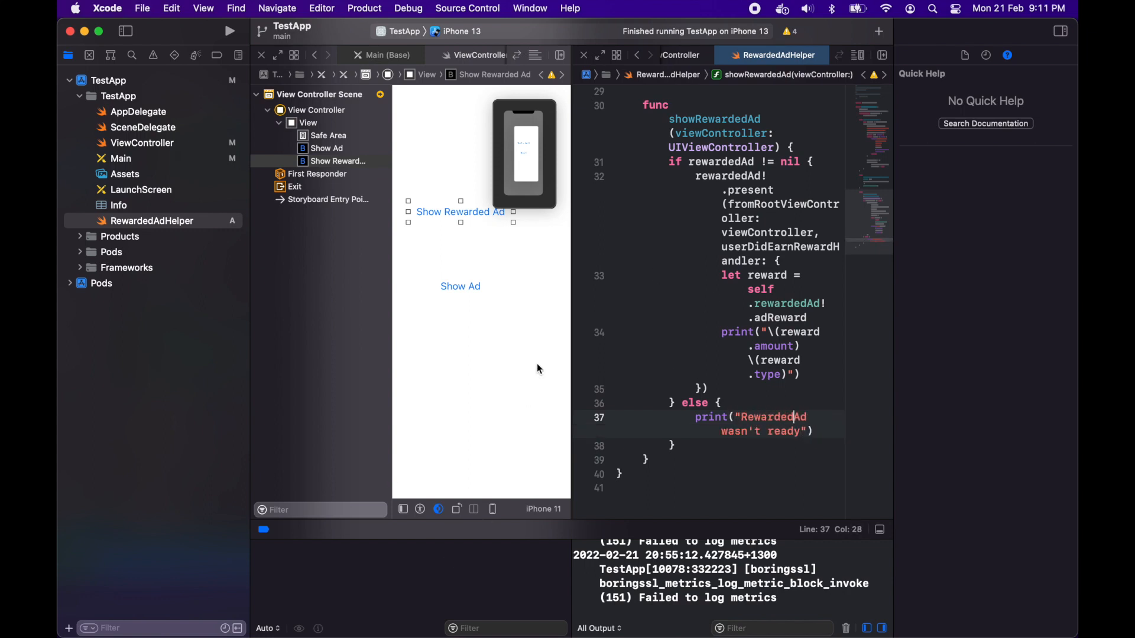
Run TestApp on the iPhone 13 Simulator and tap Show Rewarded Ad to play the test video ad.
{"action": "left_click", "coordinate": [230, 32]}
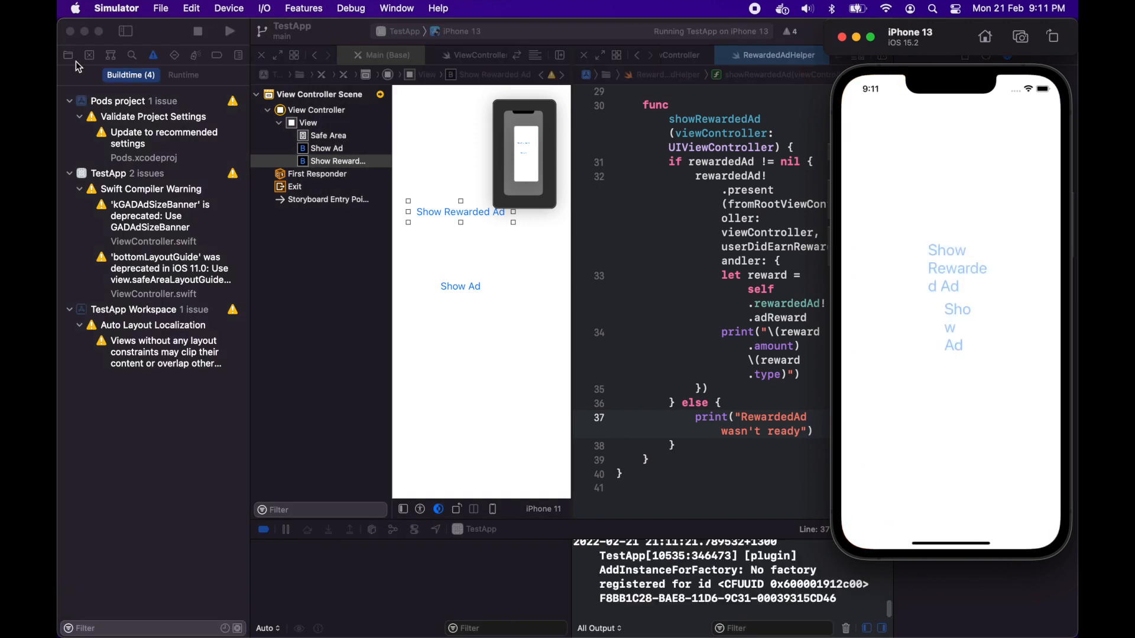
{"action": "left_click", "coordinate": [264, 59]}
{"action": "left_click", "coordinate": [263, 56]}
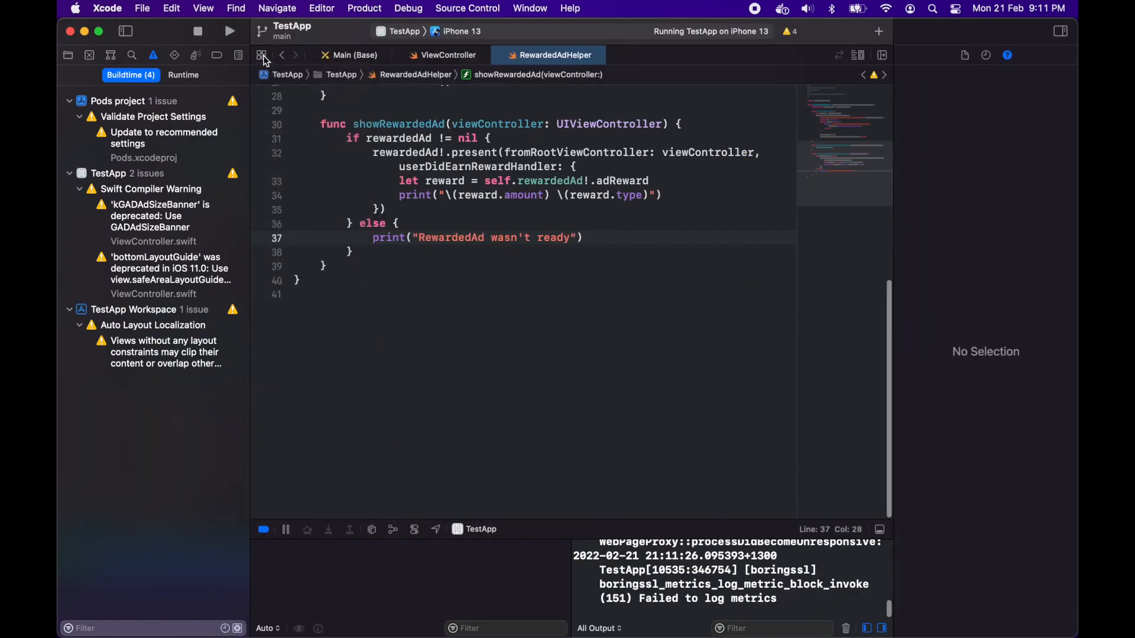
{"action": "key", "text": "super+Tab"}
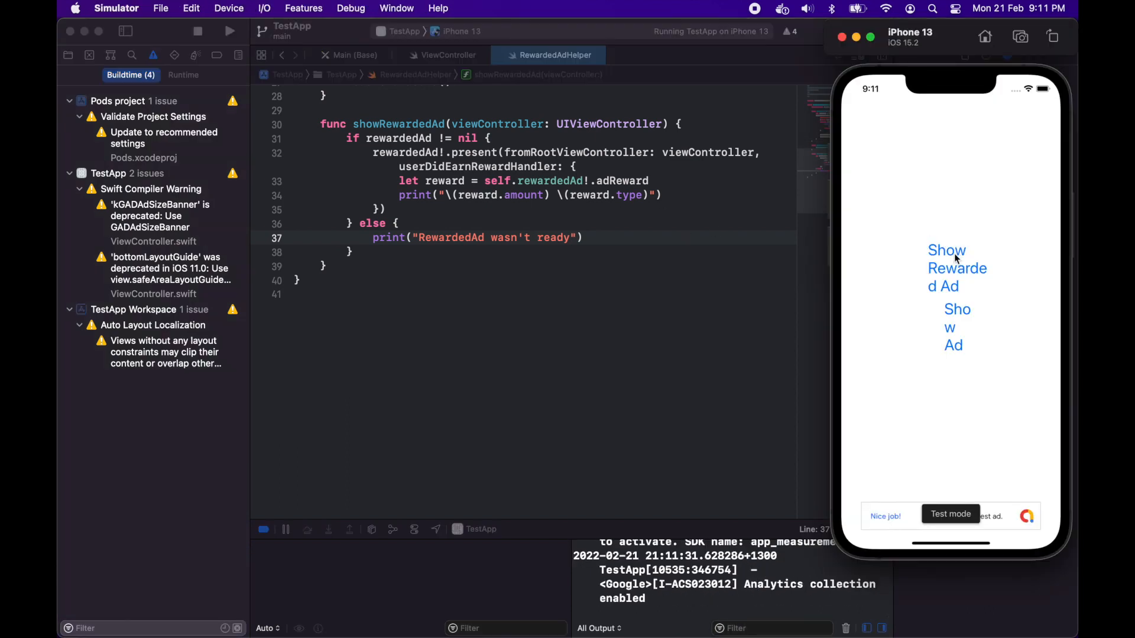
{"action": "left_click", "coordinate": [946, 268]}
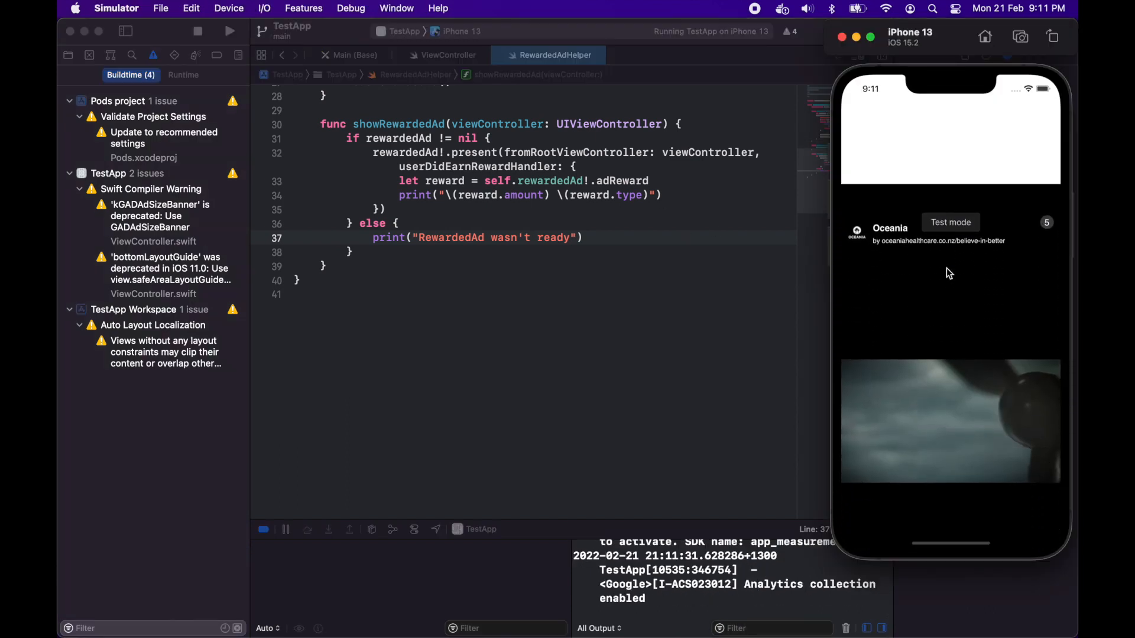